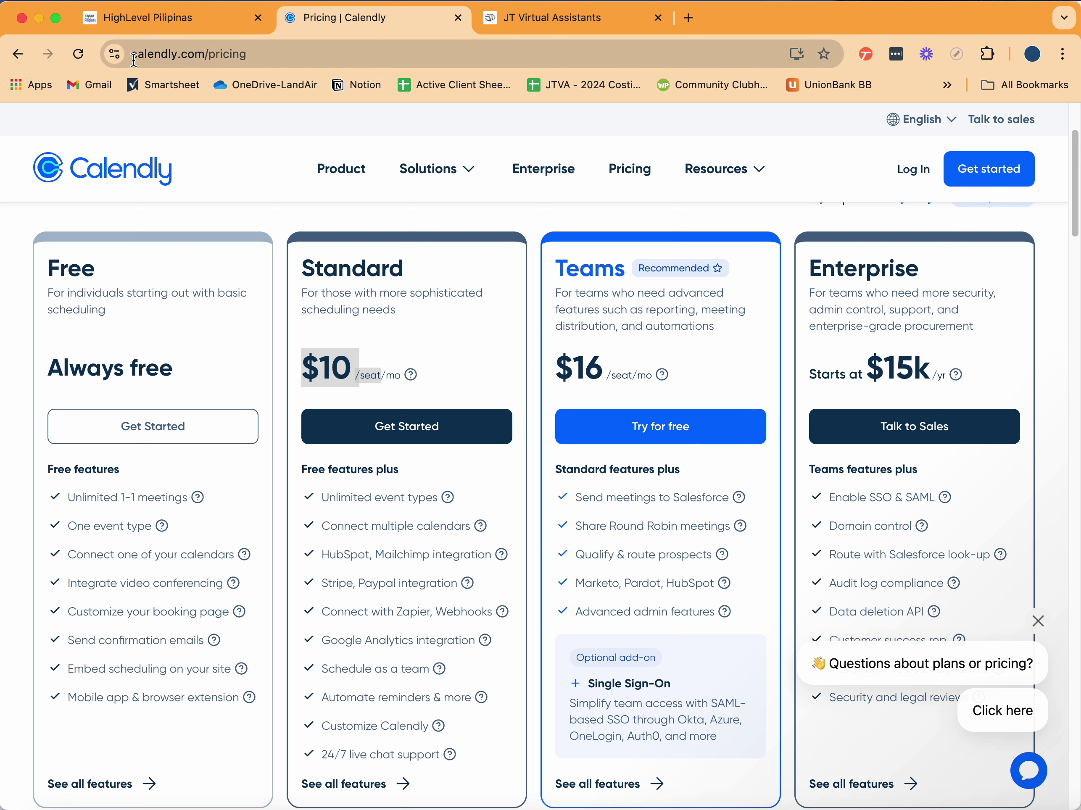
pyautogui.click(285, 63)
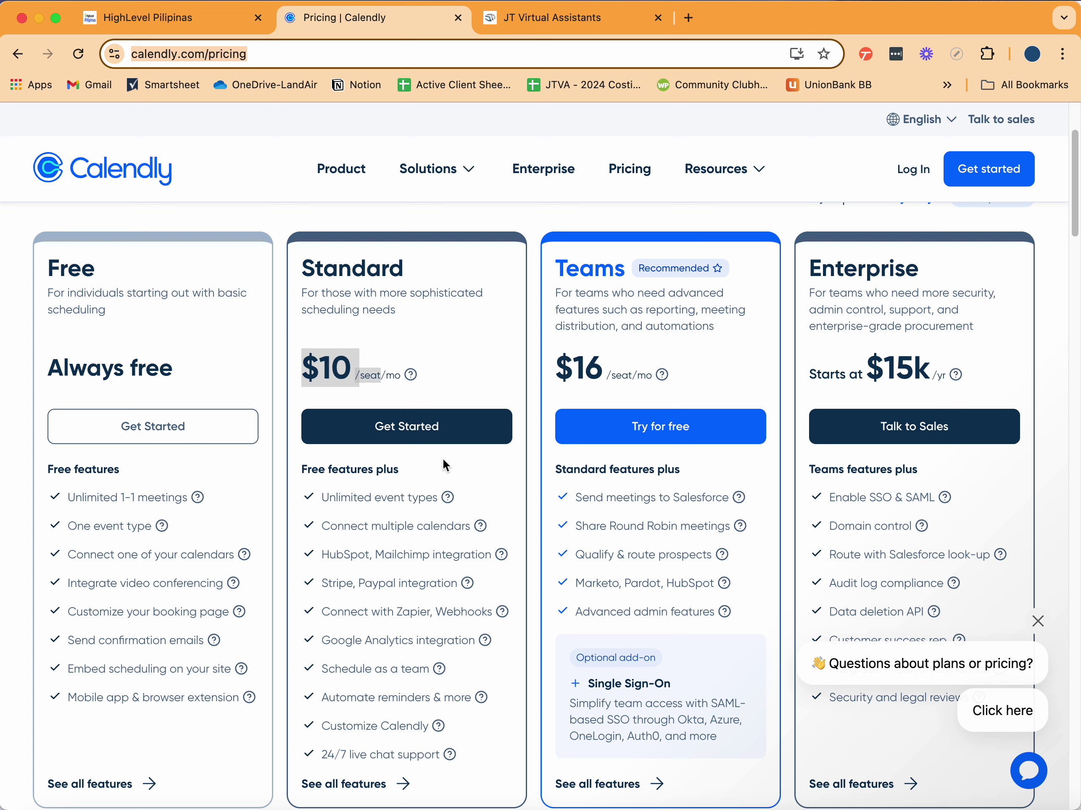
pyautogui.click(515, 529)
pyautogui.click(351, 417)
pyautogui.click(440, 290)
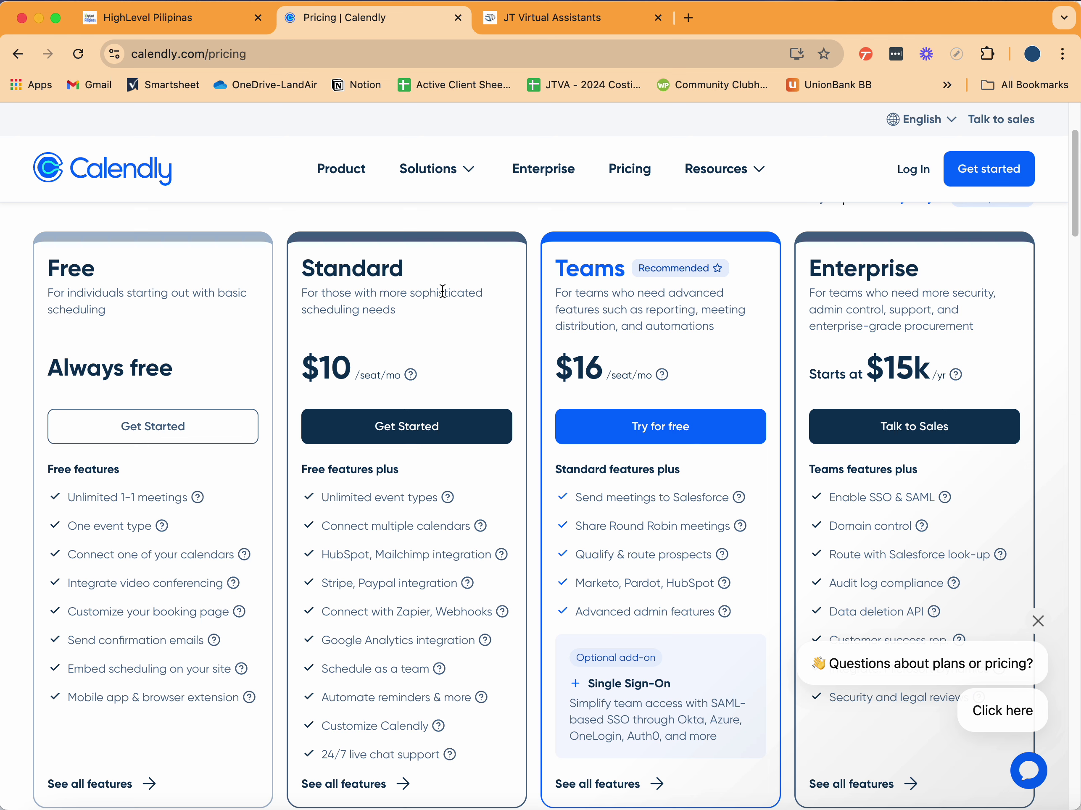
# Step: Switch to the JT Virtual Assistants scheduler, choose the 11:00 AM slot on August 15, 2024, and submit it to reach the form
pyautogui.click(588, 23)
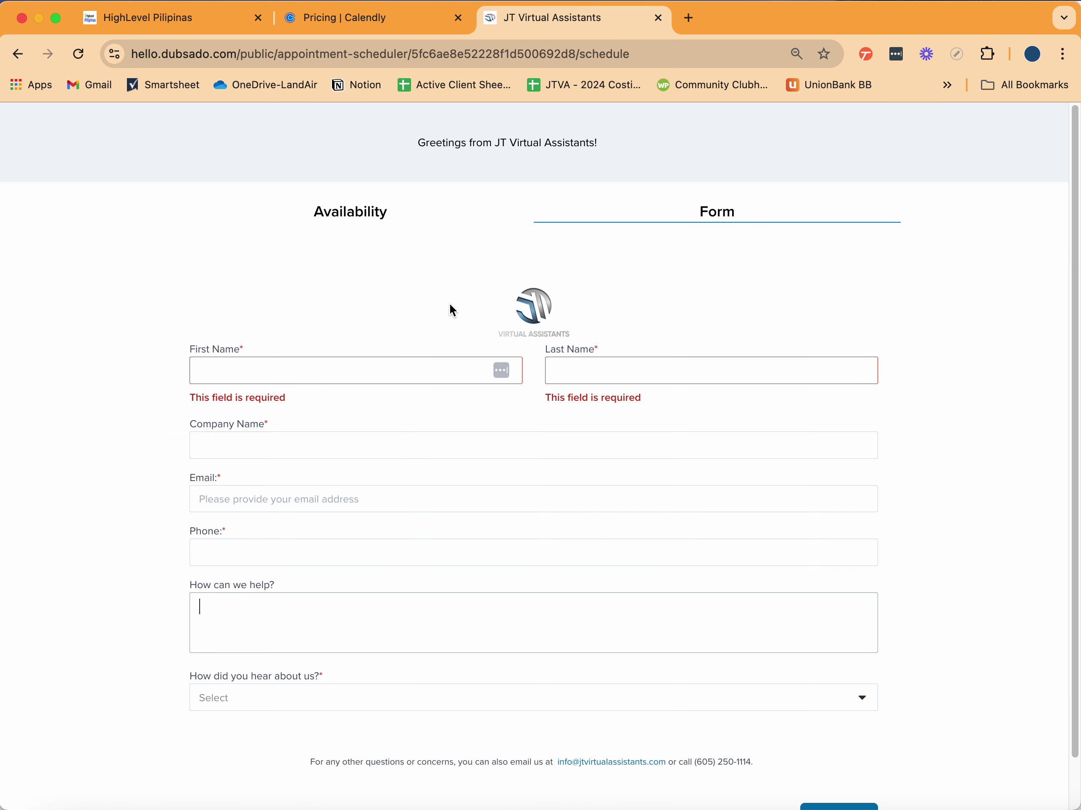
pyautogui.scroll(-2, 676, 439)
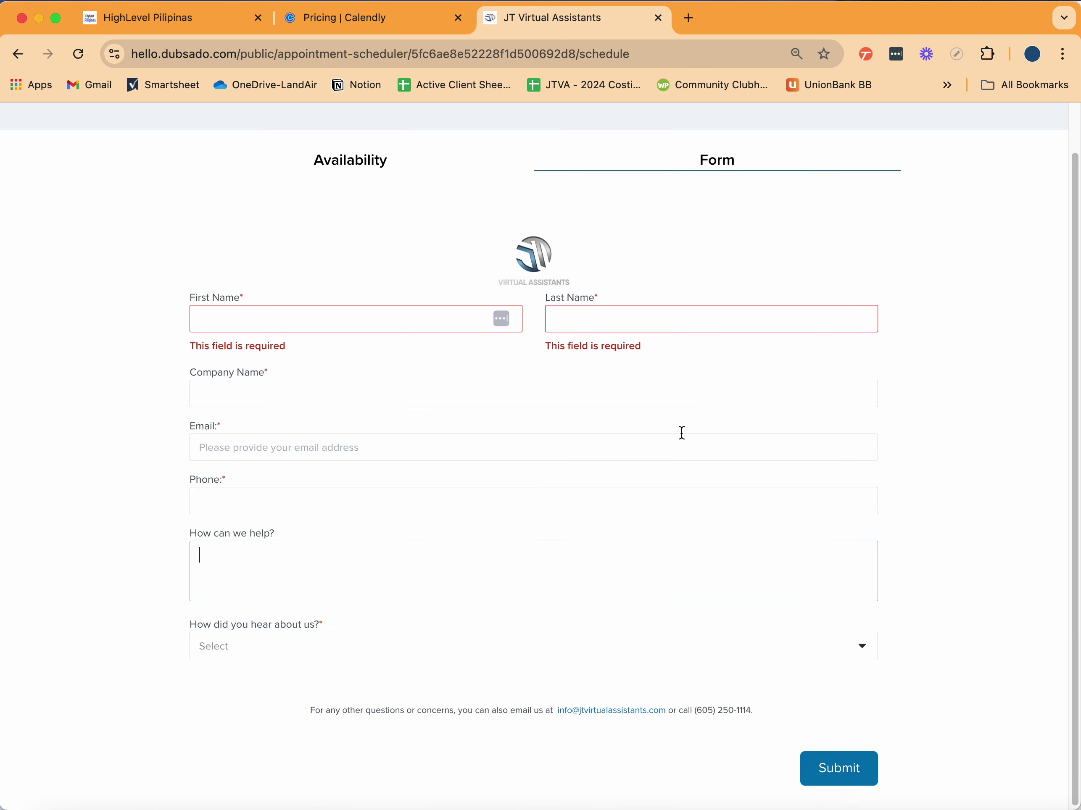
pyautogui.scroll(2, 690, 369)
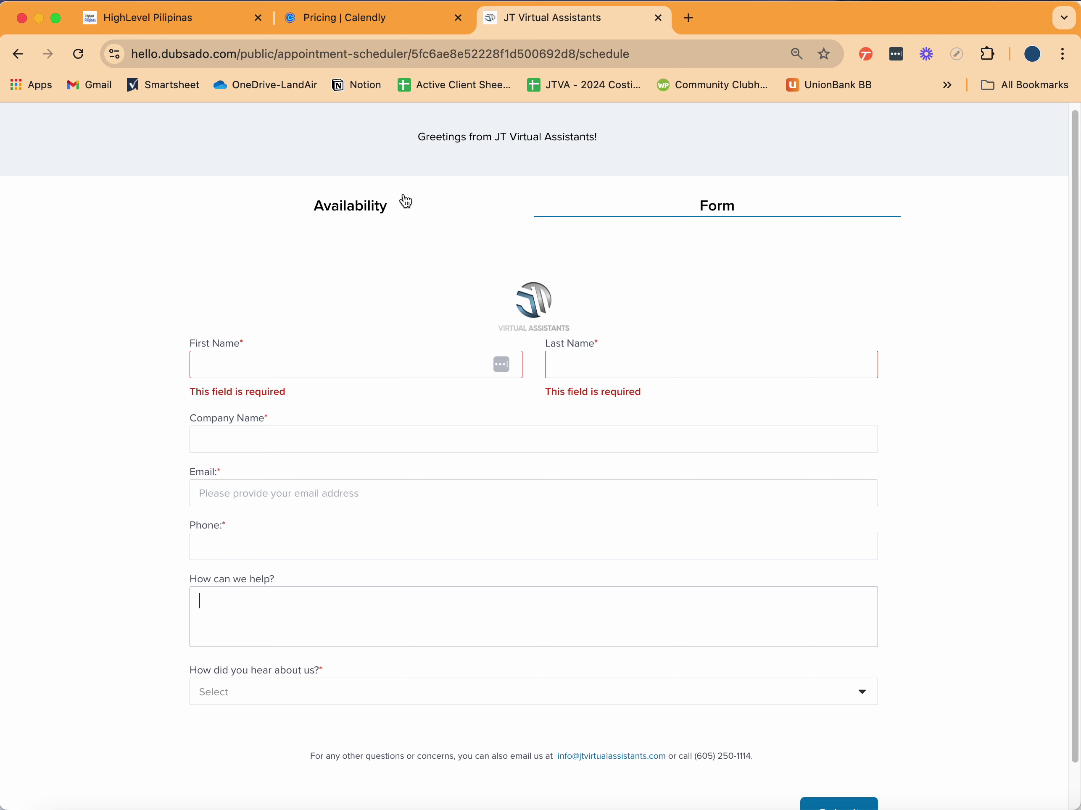
pyautogui.click(373, 218)
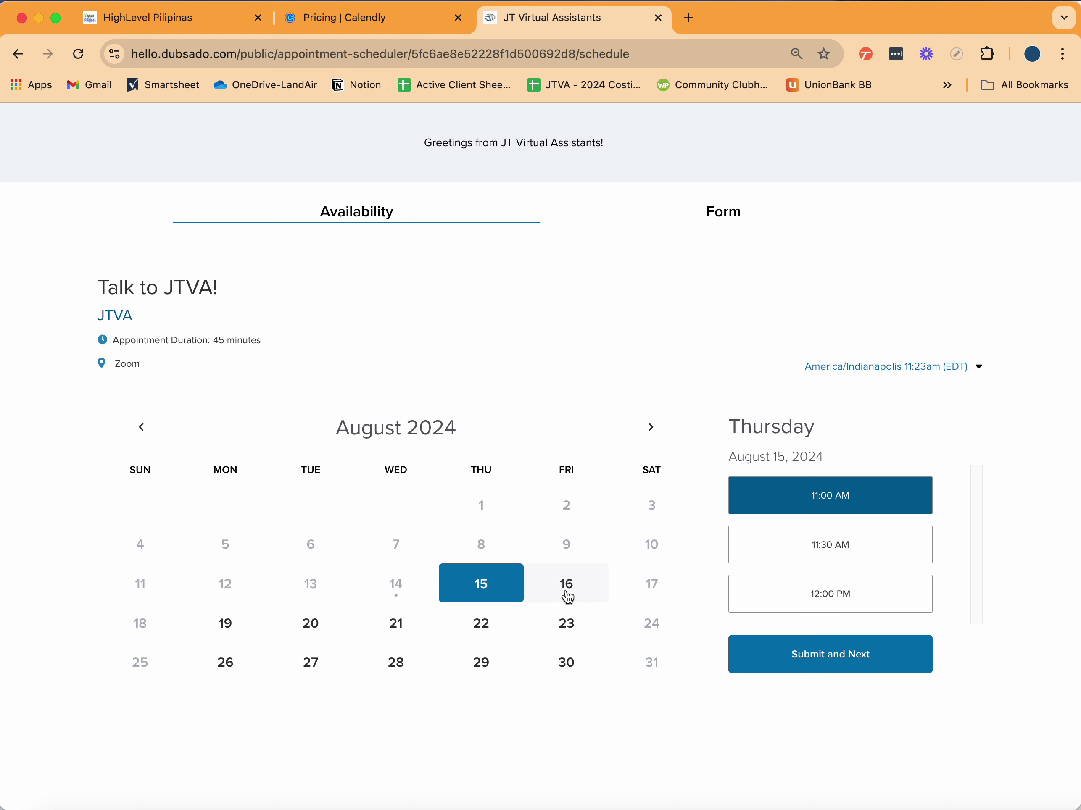
pyautogui.click(508, 584)
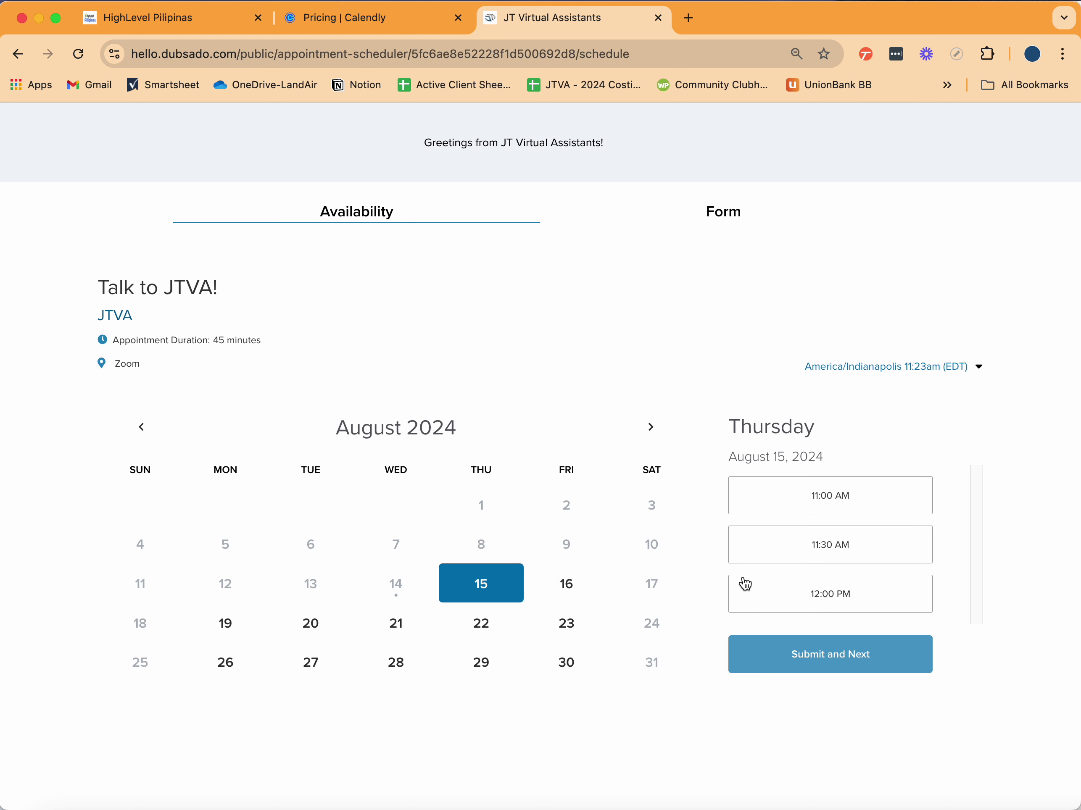
pyautogui.click(837, 507)
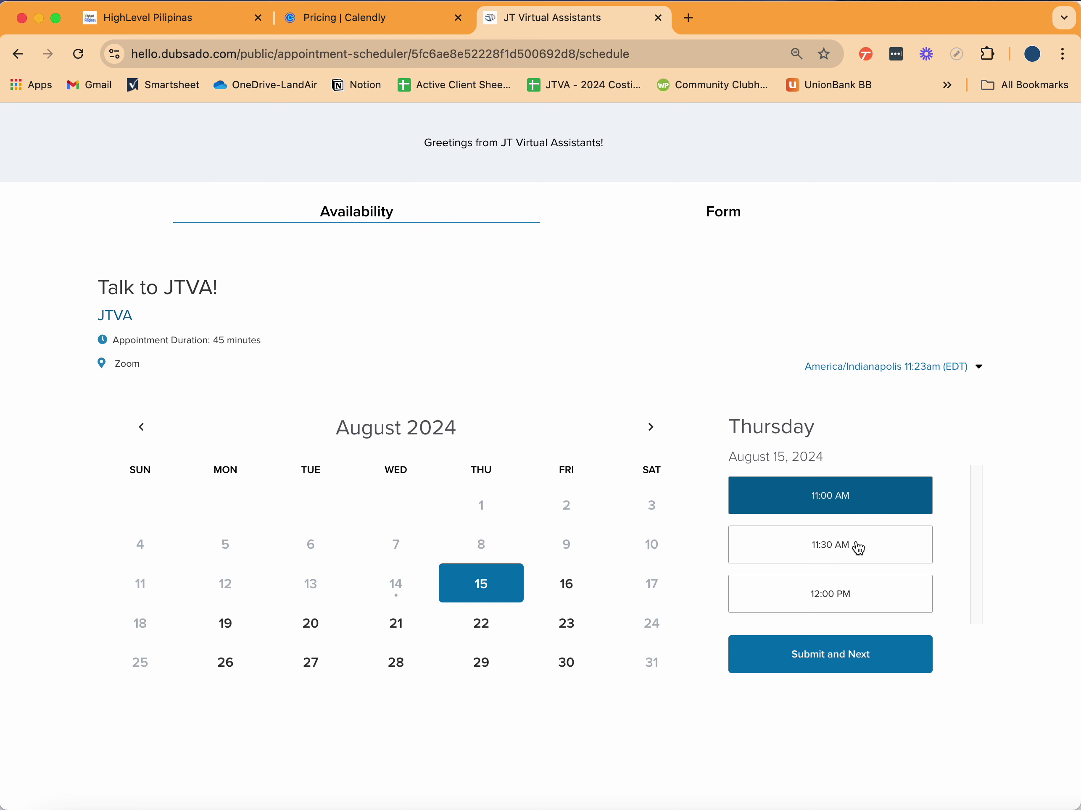
pyautogui.click(840, 655)
# Step: Examine the contact fields on the JT Virtual Assistants booking form
pyautogui.scroll(-1, 361, 352)
pyautogui.click(358, 349)
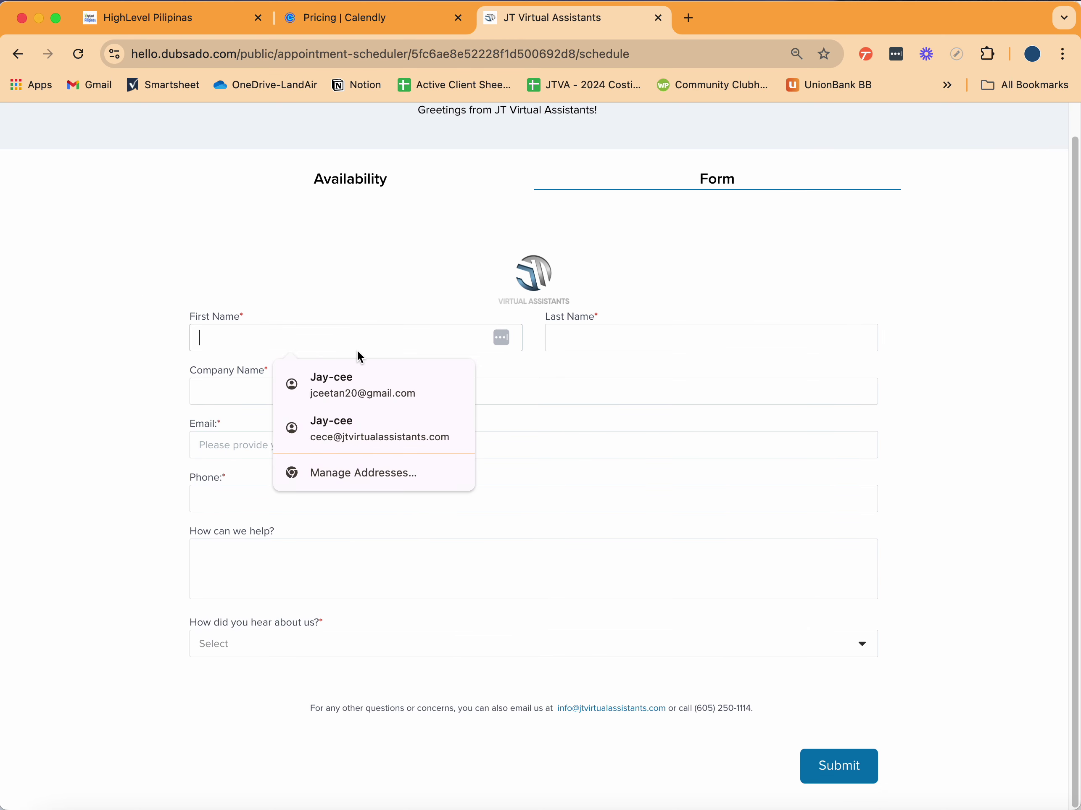
pyautogui.click(464, 253)
pyautogui.click(369, 346)
pyautogui.click(597, 275)
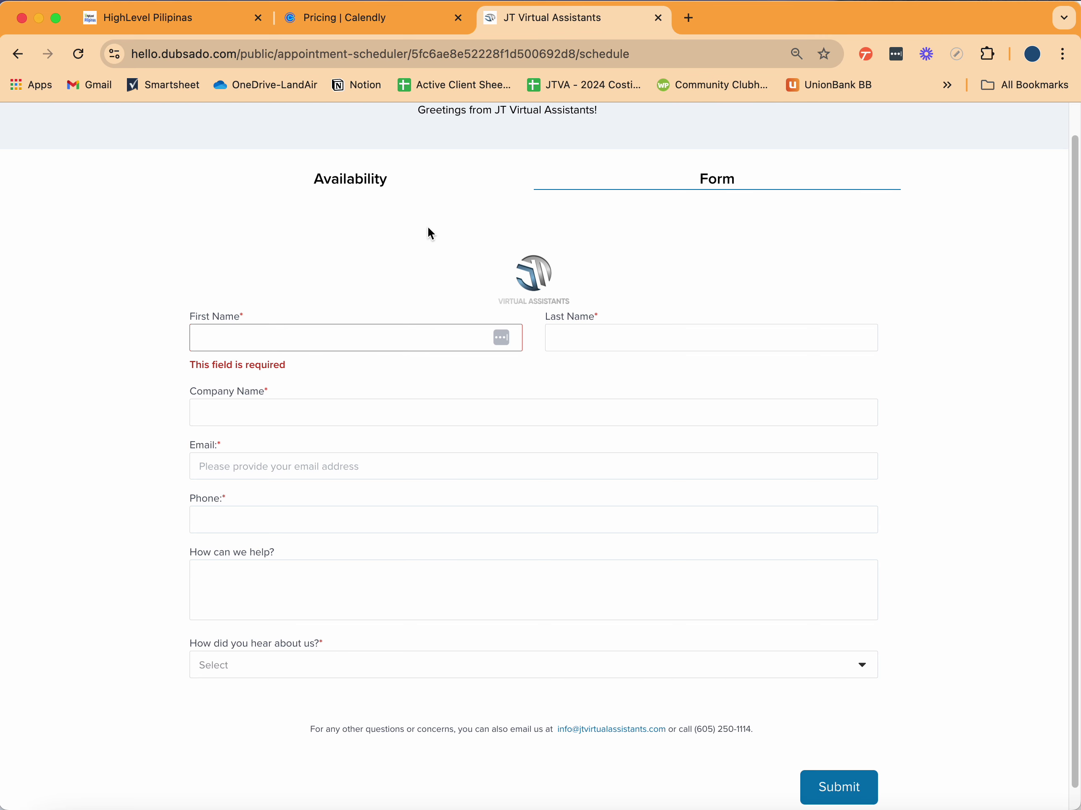
# Step: Switch to HighLevel and start adding a new calendar connection from the calendar settings
pyautogui.click(157, 20)
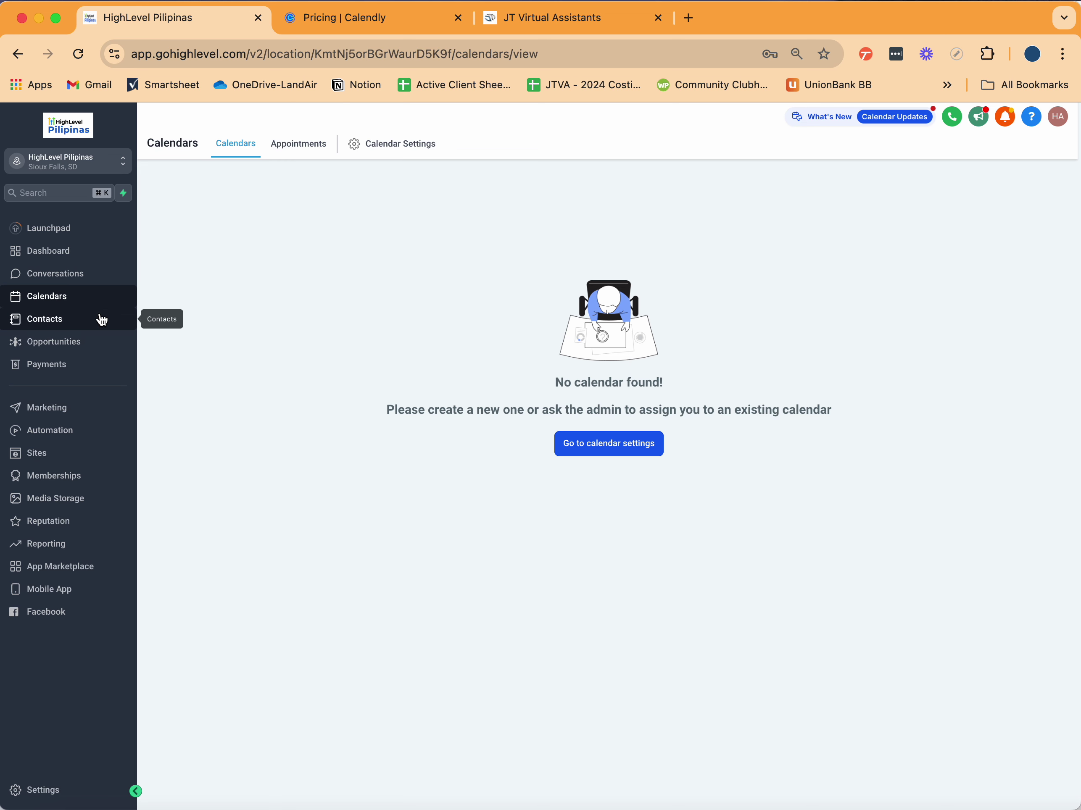
pyautogui.click(411, 145)
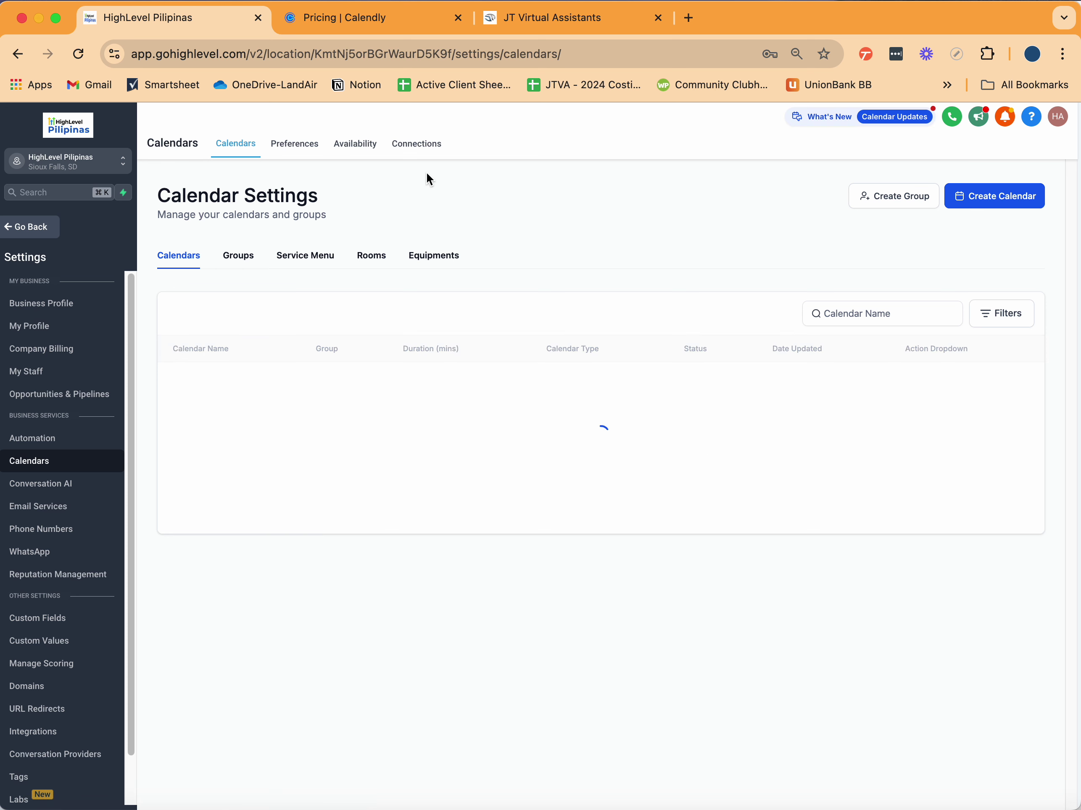
pyautogui.click(432, 149)
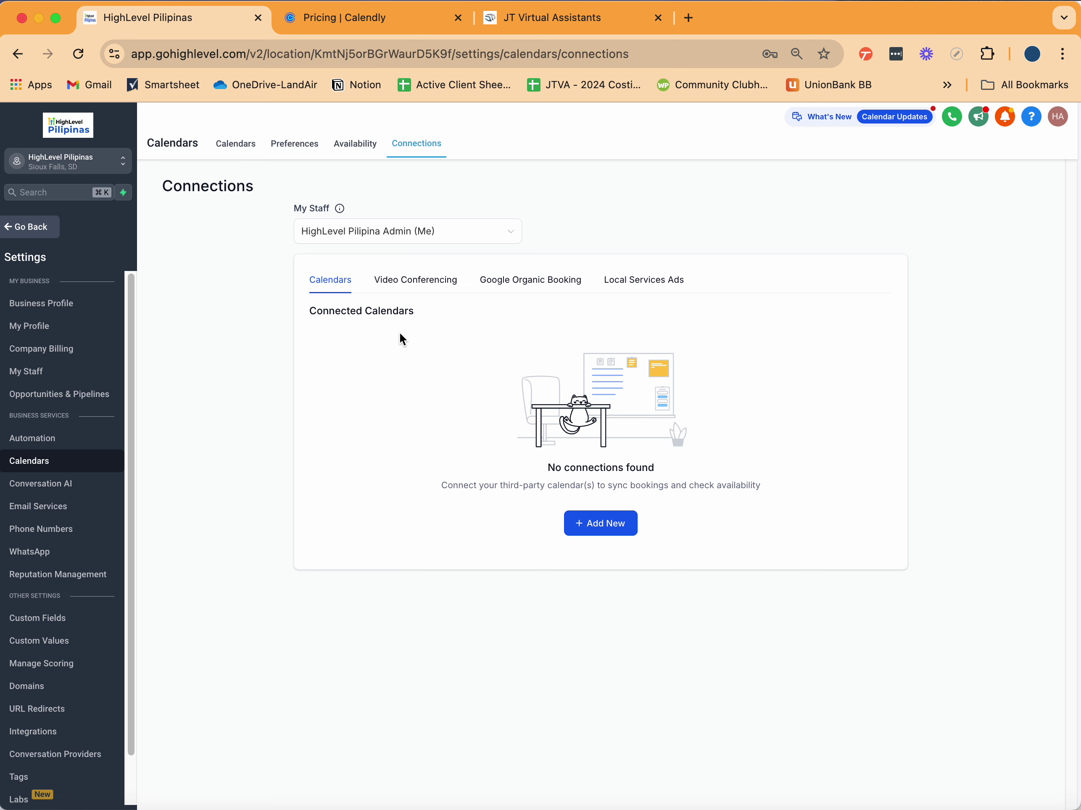
pyautogui.click(619, 529)
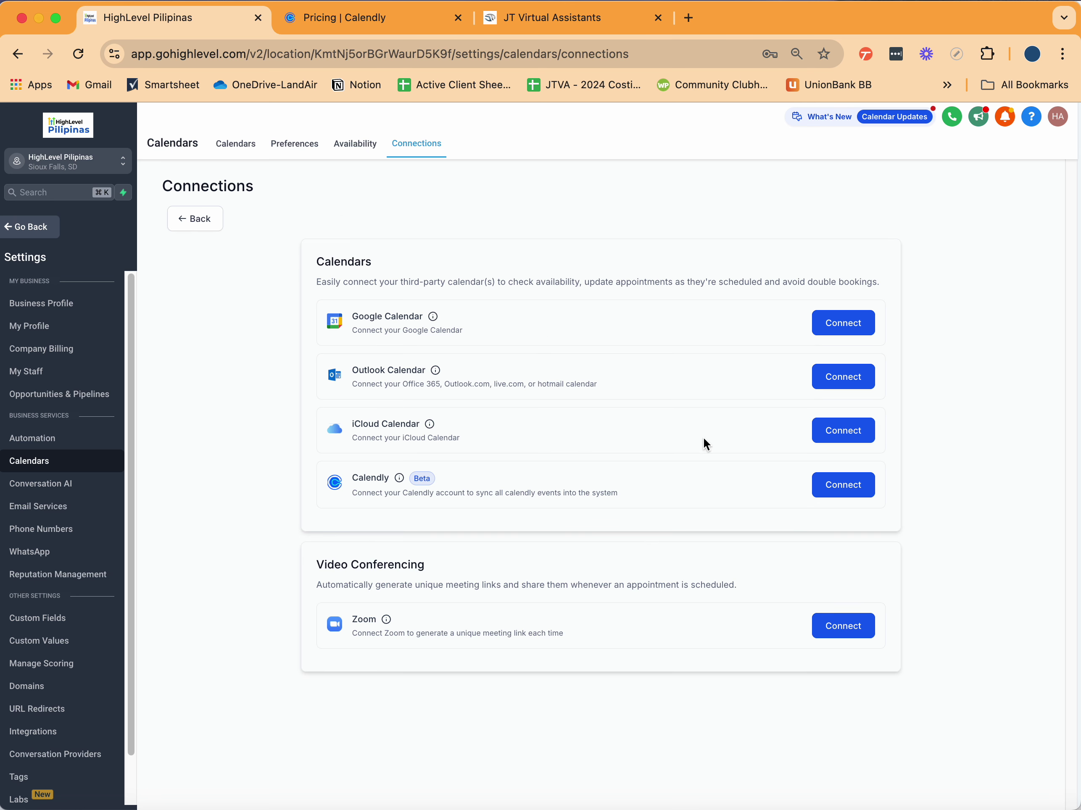
# Step: Review the Google, Outlook, iCloud and Calendly options available for connecting a third-party calendar
pyautogui.moveTo(464, 319); pyautogui.dragTo(373, 311)
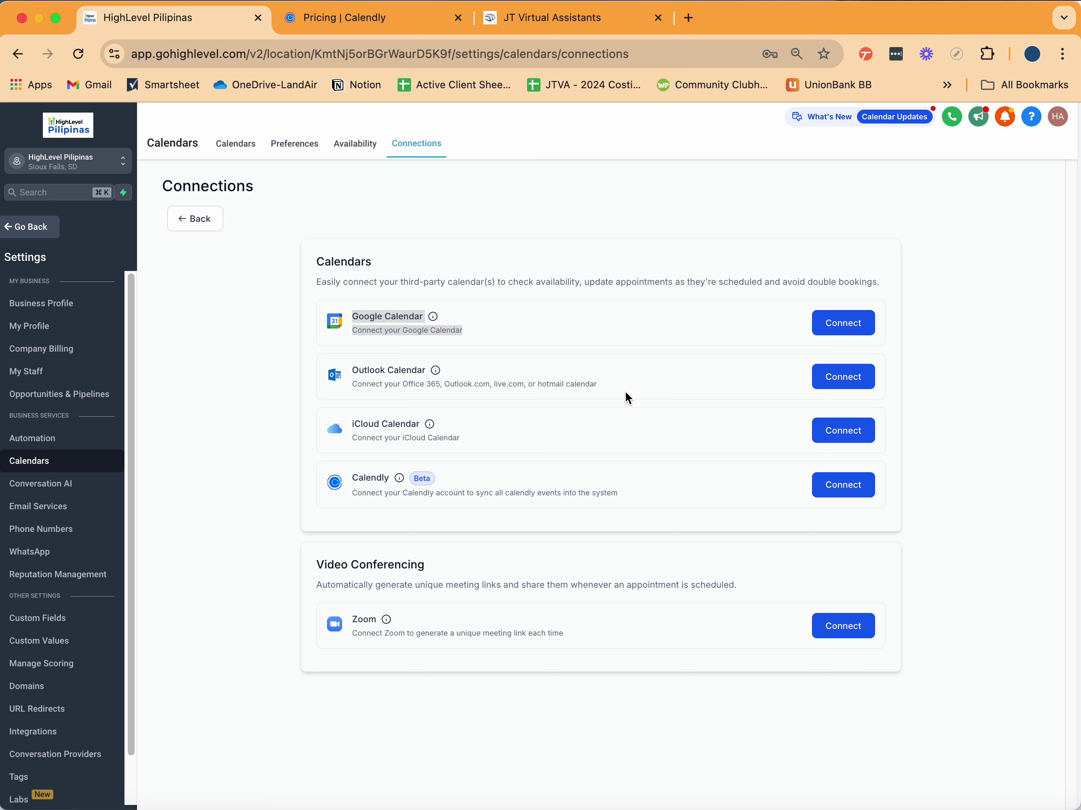
pyautogui.moveTo(626, 393); pyautogui.dragTo(331, 371)
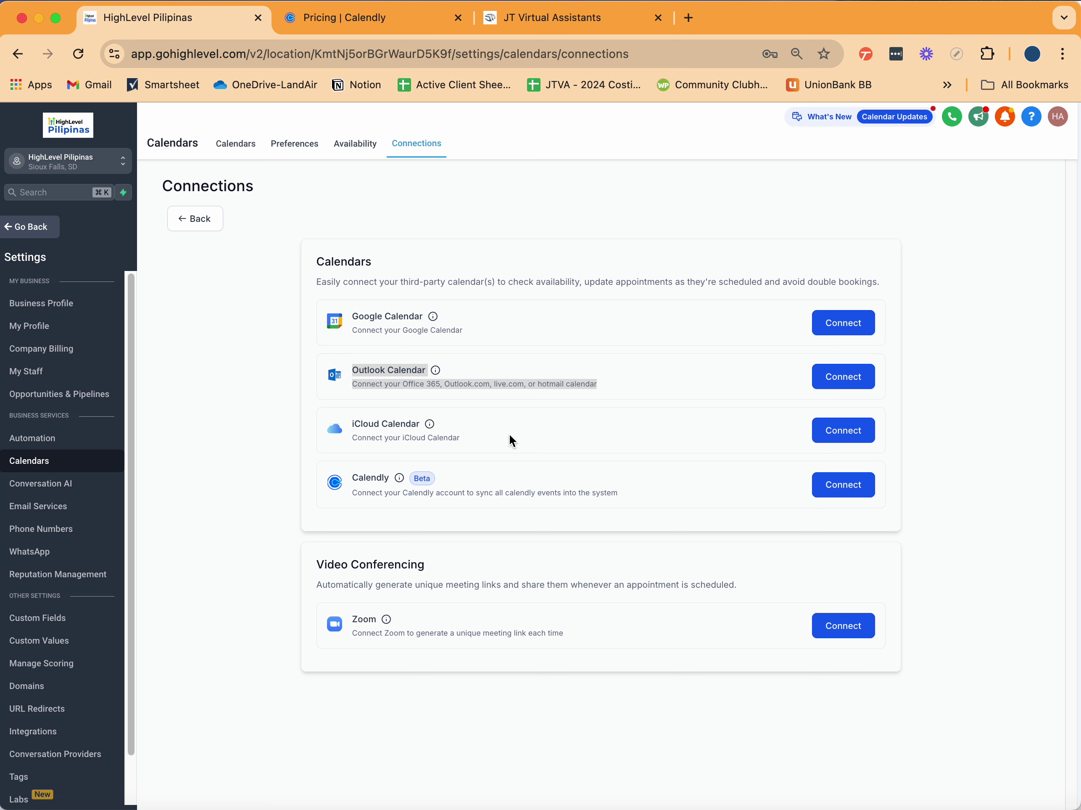
pyautogui.moveTo(500, 440); pyautogui.dragTo(353, 434)
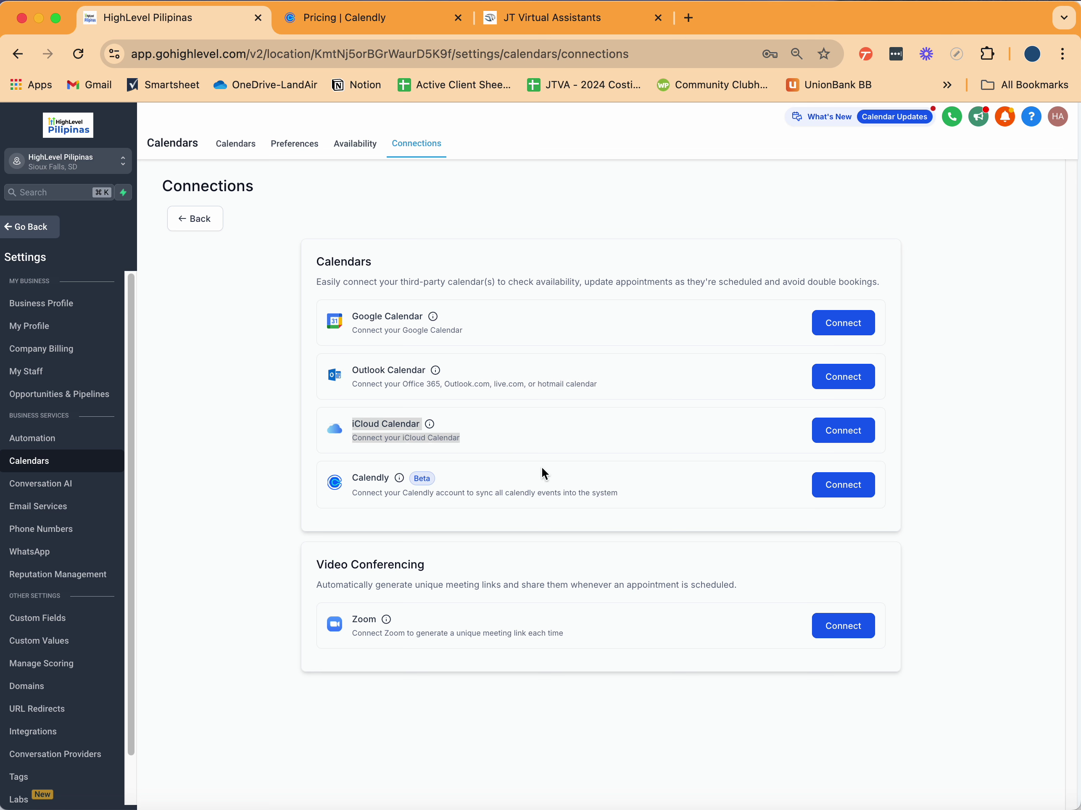
pyautogui.moveTo(353, 471); pyautogui.dragTo(653, 498)
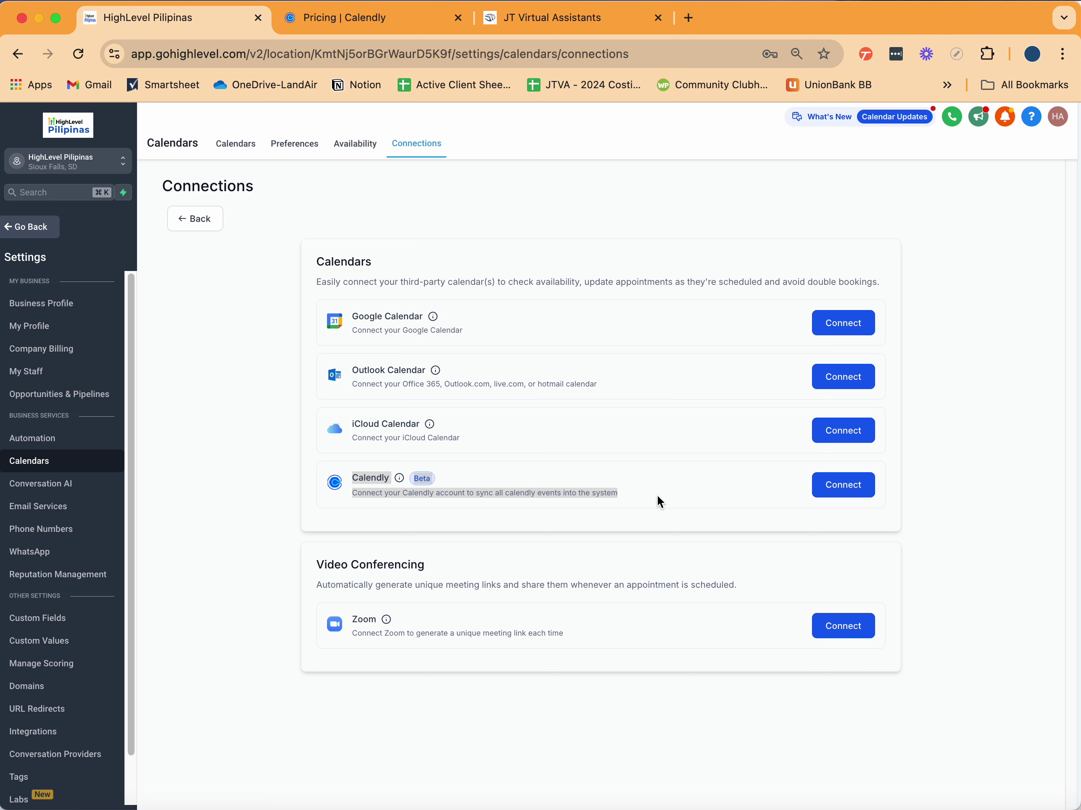
pyautogui.click(514, 356)
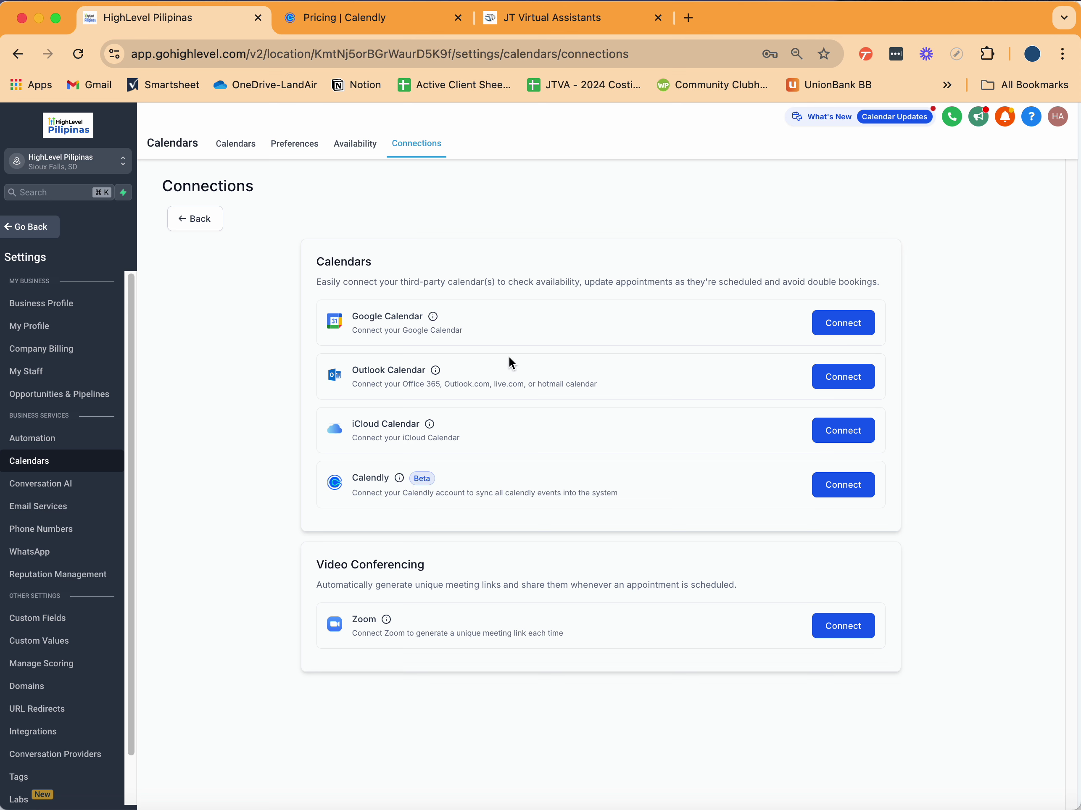
# Step: Connect Google Calendar by signing in with the business Google account, granting Lead Connector access, and dismissing the business-linking window
pyautogui.click(845, 326)
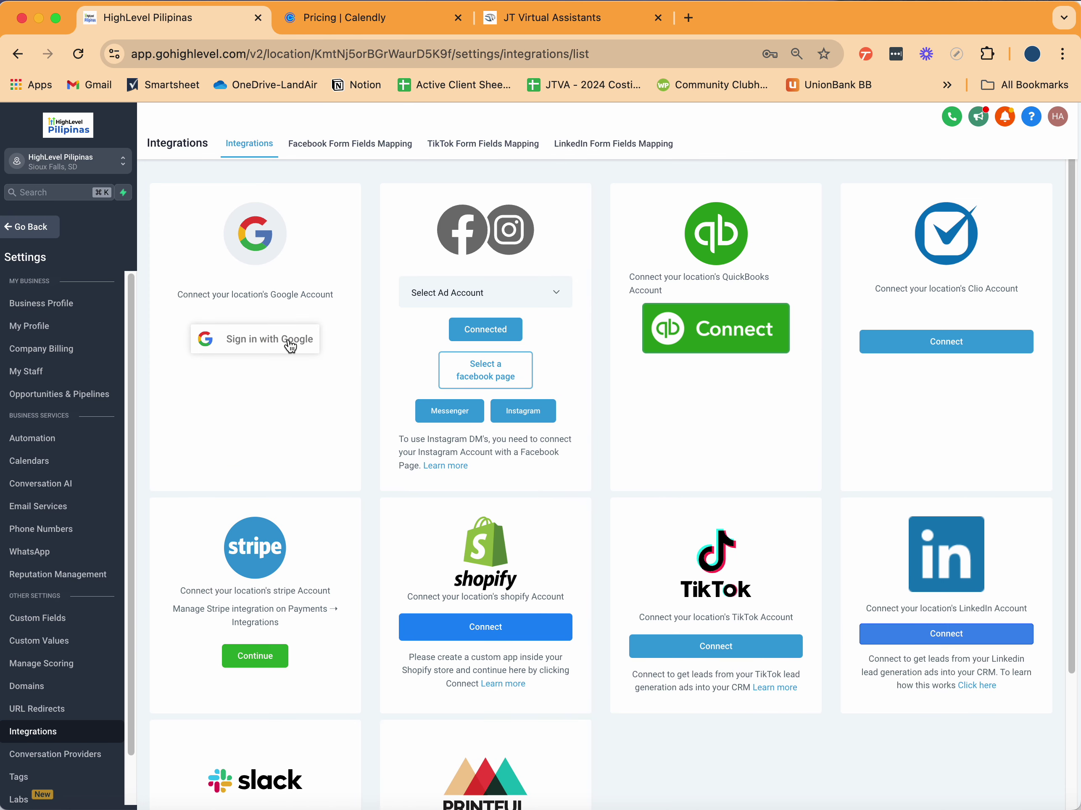
pyautogui.click(294, 348)
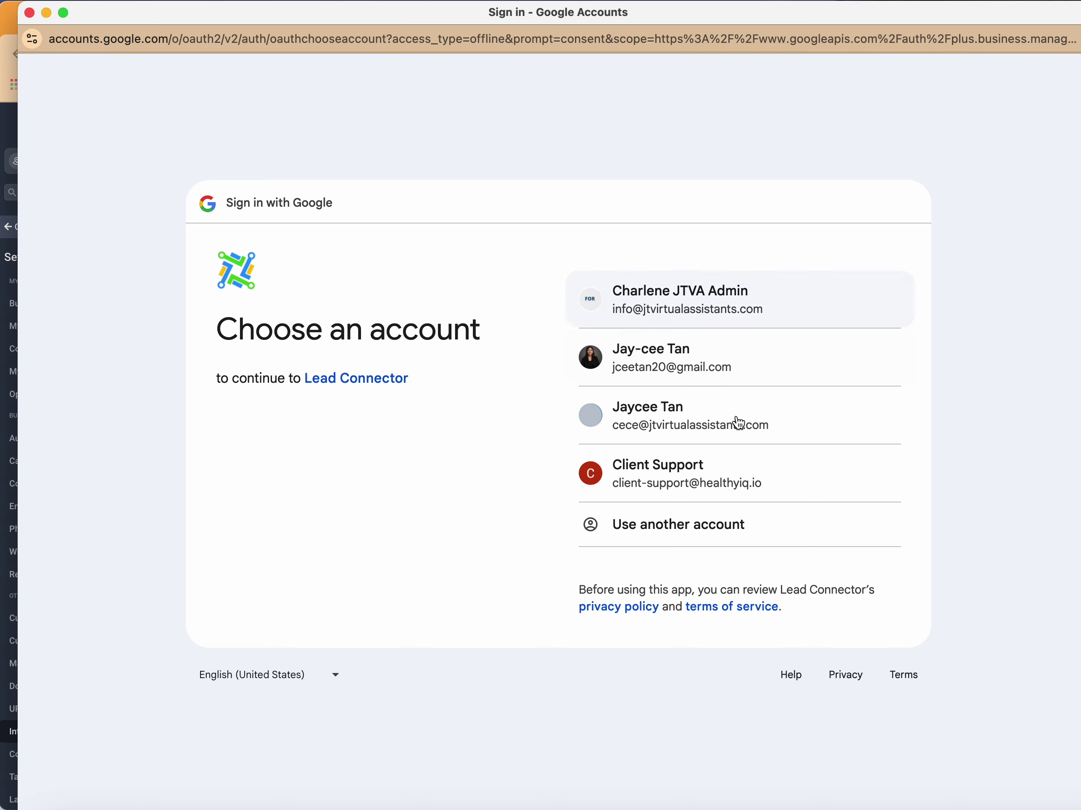
pyautogui.click(714, 434)
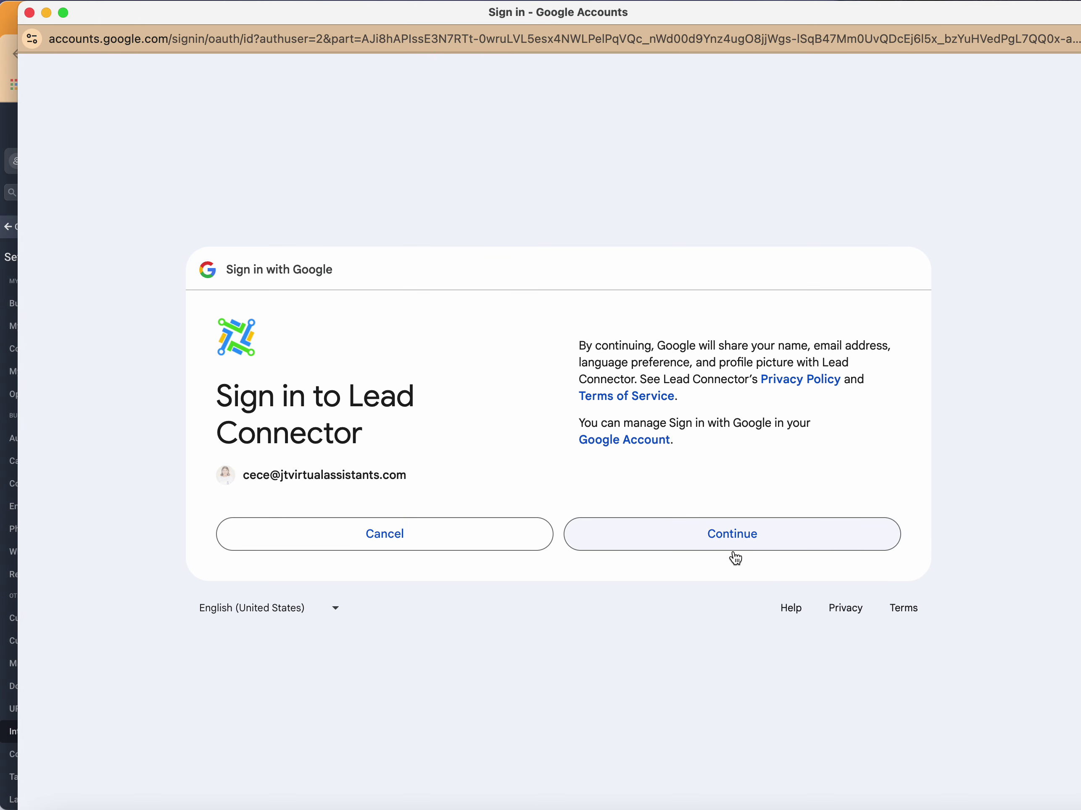
pyautogui.click(740, 545)
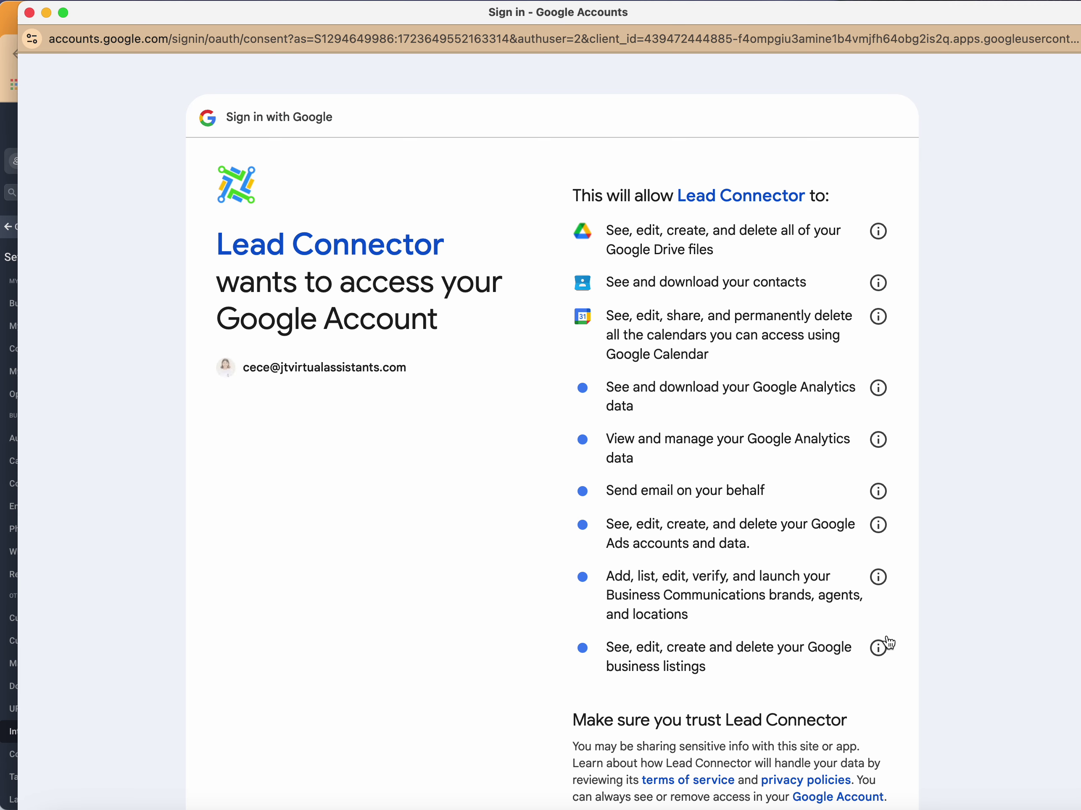
pyautogui.scroll(-5, 884, 646)
pyautogui.click(778, 697)
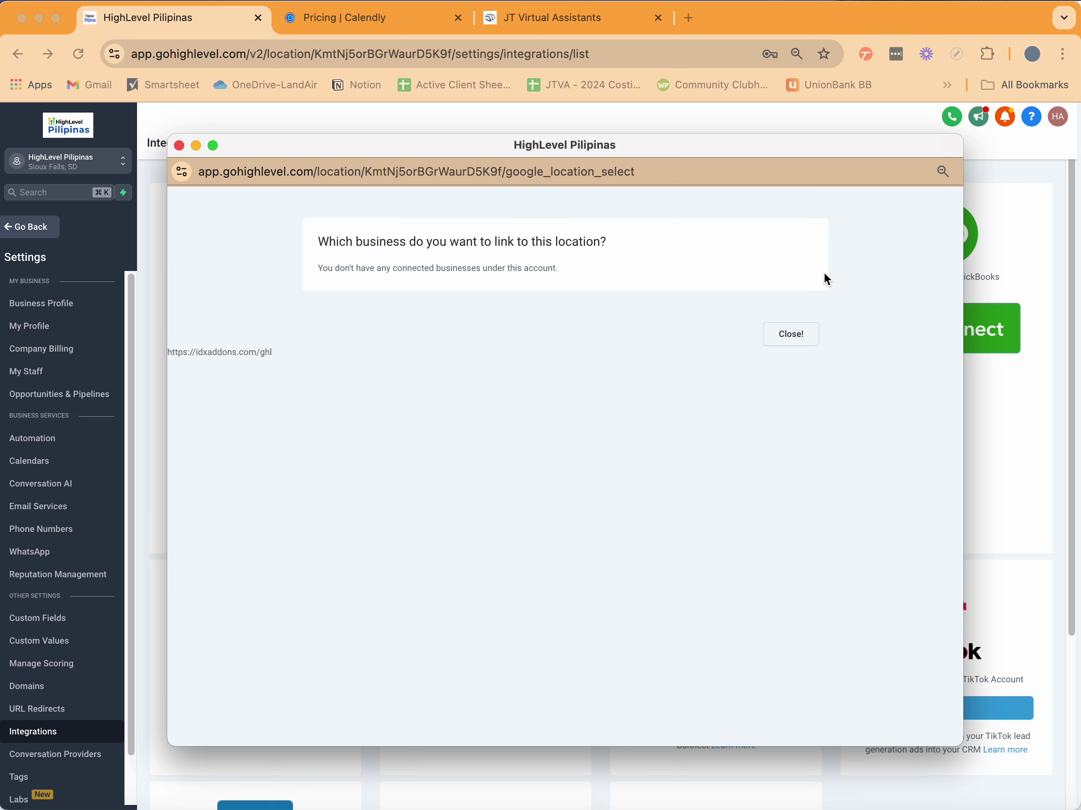
pyautogui.click(795, 336)
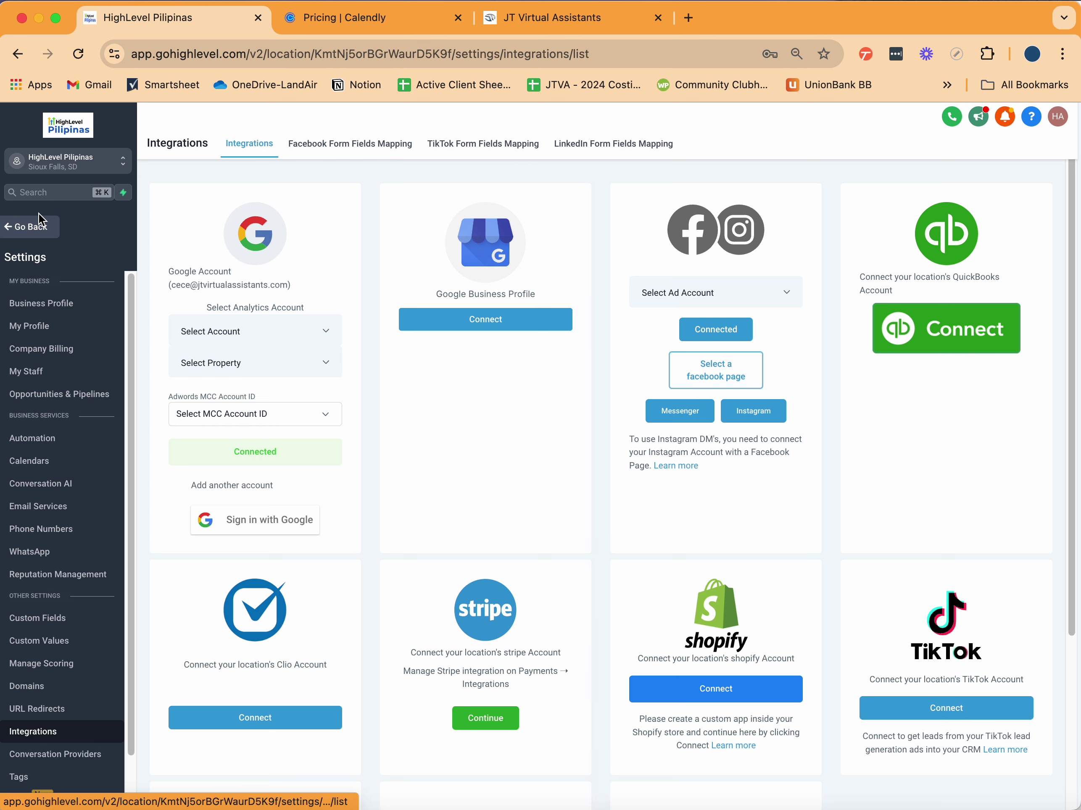
# Step: Return to the calendar connections settings and check the Google Calendar entry under Connected Calendars
pyautogui.click(35, 226)
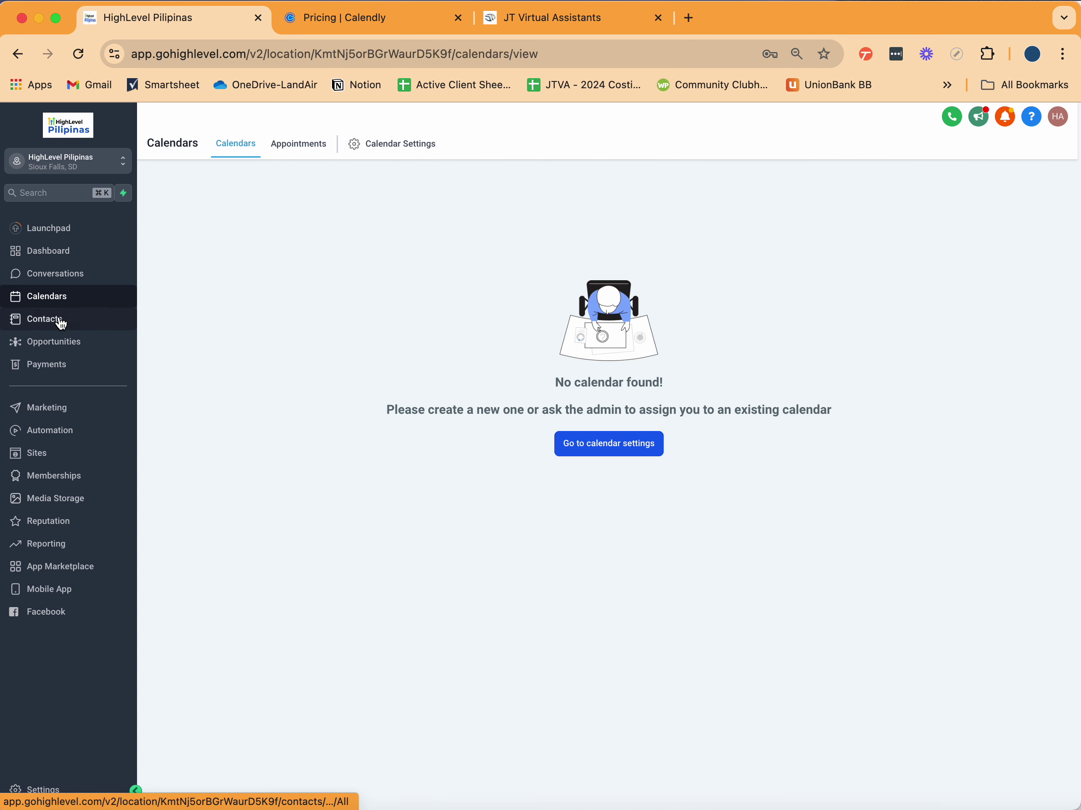
pyautogui.click(64, 297)
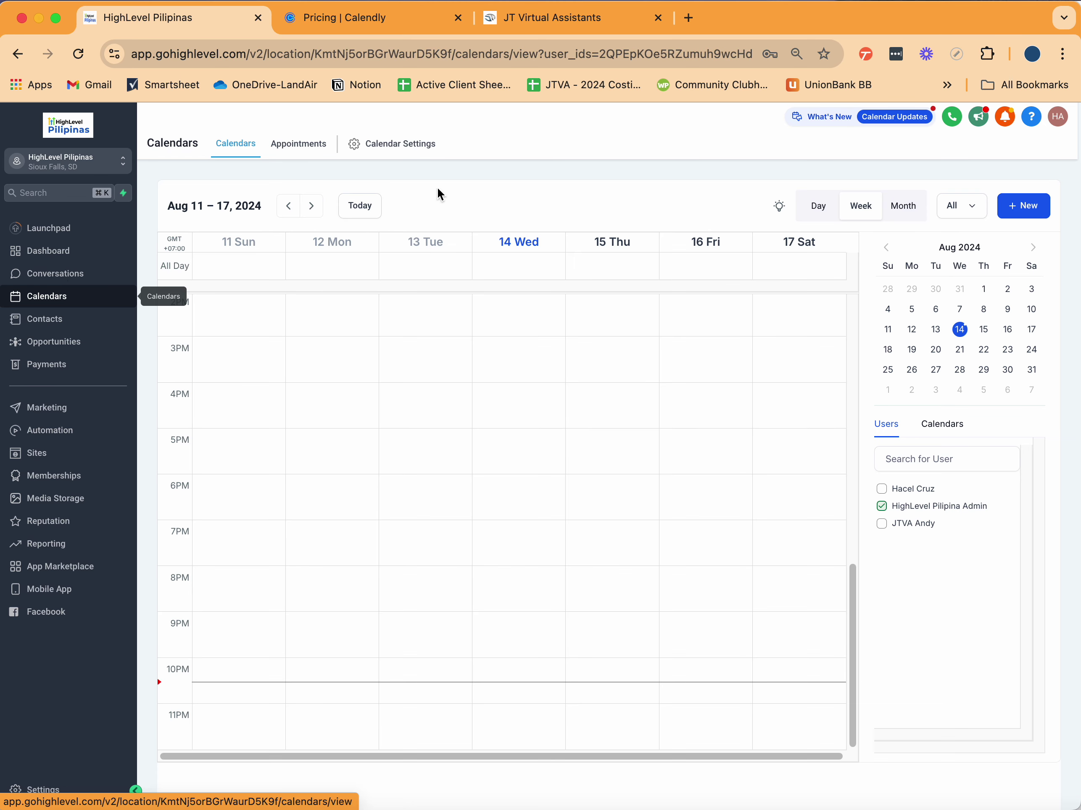
pyautogui.click(401, 144)
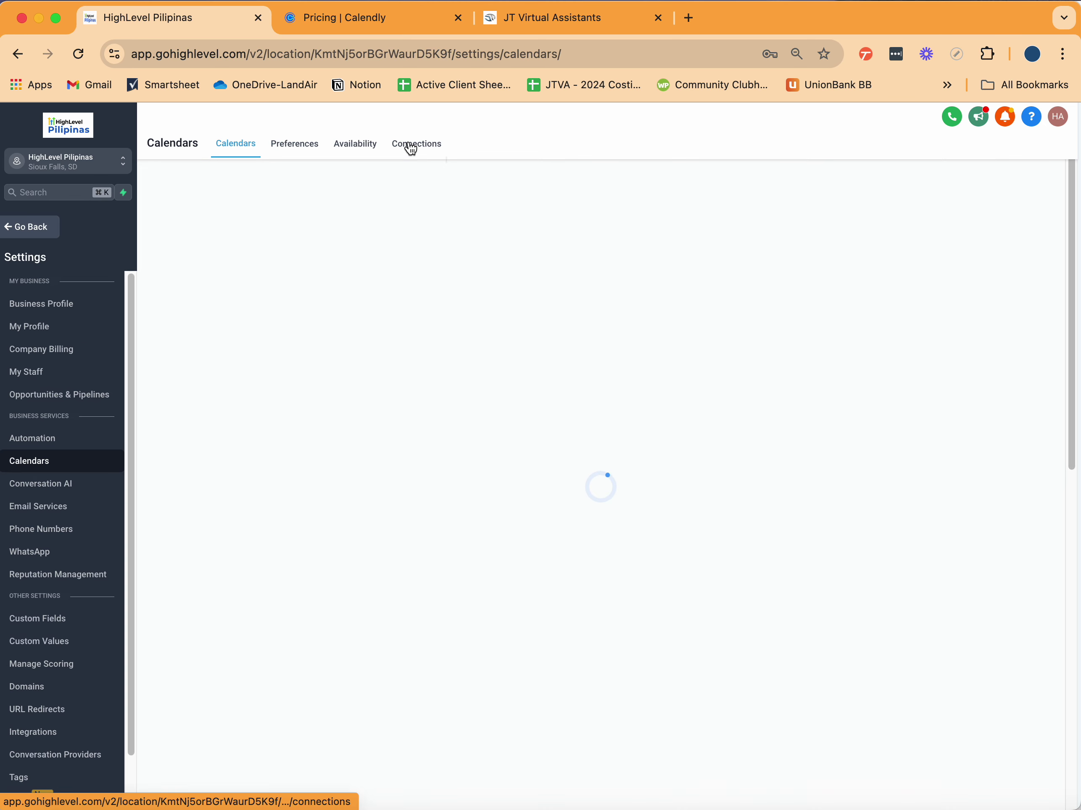
pyautogui.click(432, 147)
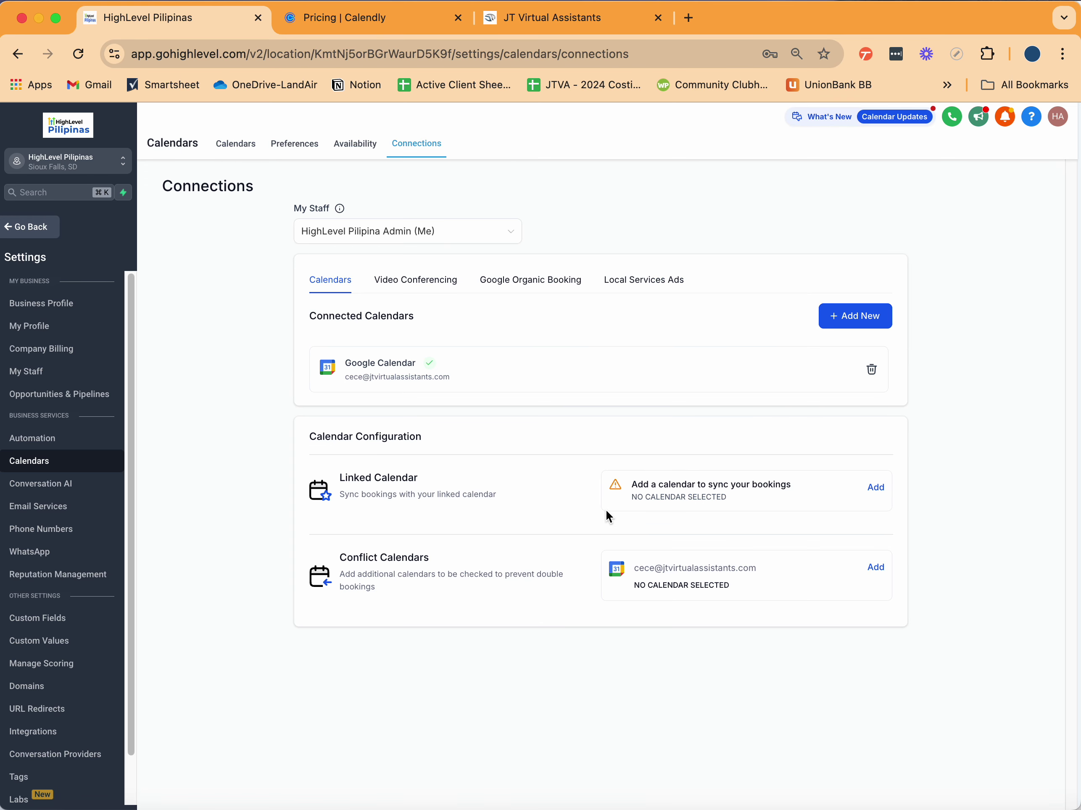
pyautogui.moveTo(454, 381); pyautogui.dragTo(349, 359)
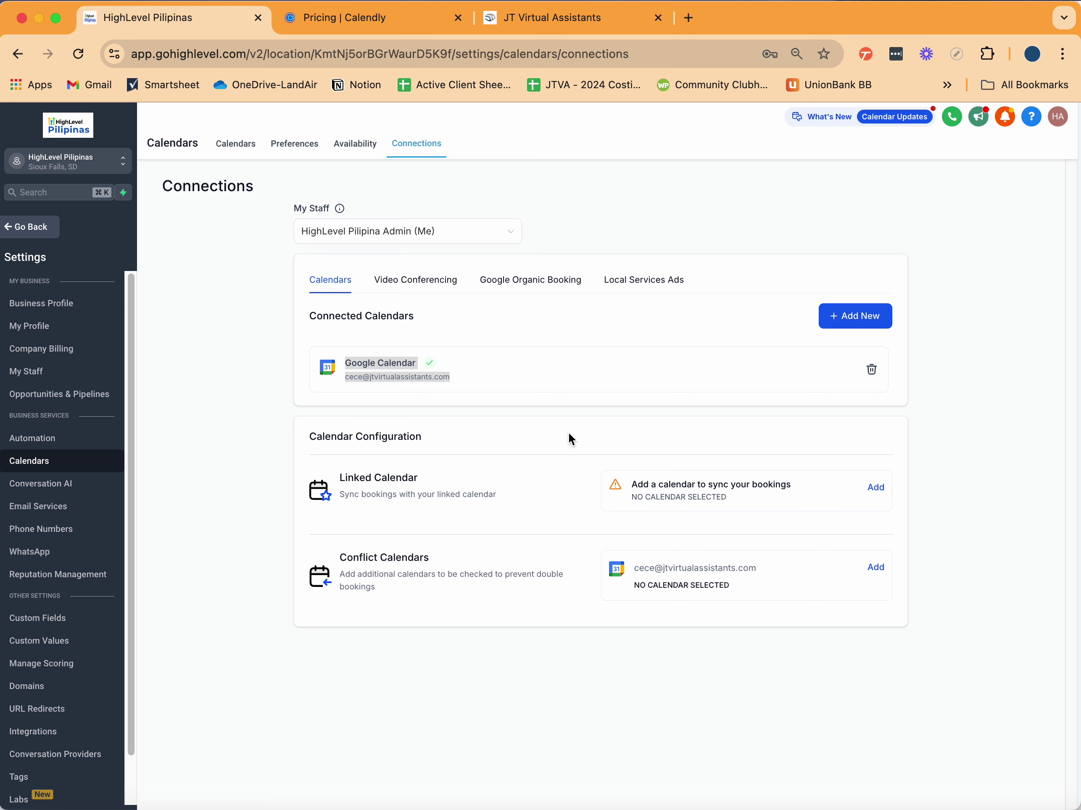
# Step: Link the connected Google account for new events, assign its calendar named after the owner, save, and dismiss the Linked Calendar window
pyautogui.moveTo(461, 435); pyautogui.dragTo(324, 426)
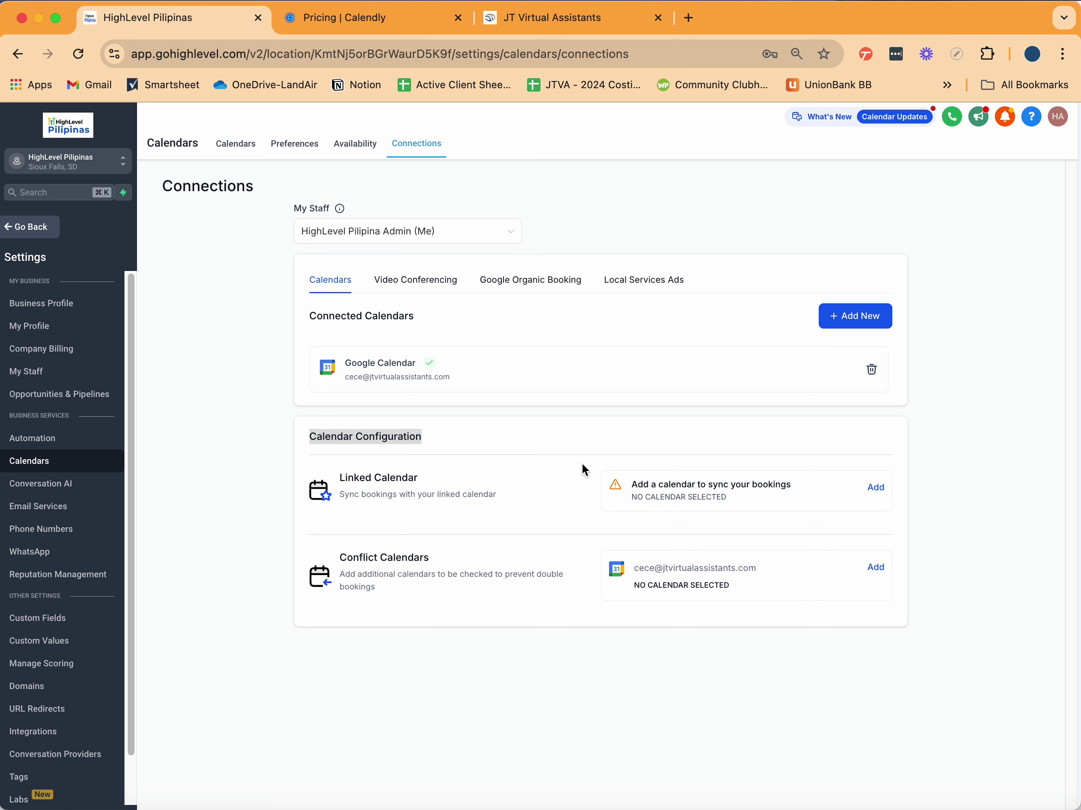
pyautogui.moveTo(351, 472); pyautogui.dragTo(444, 497)
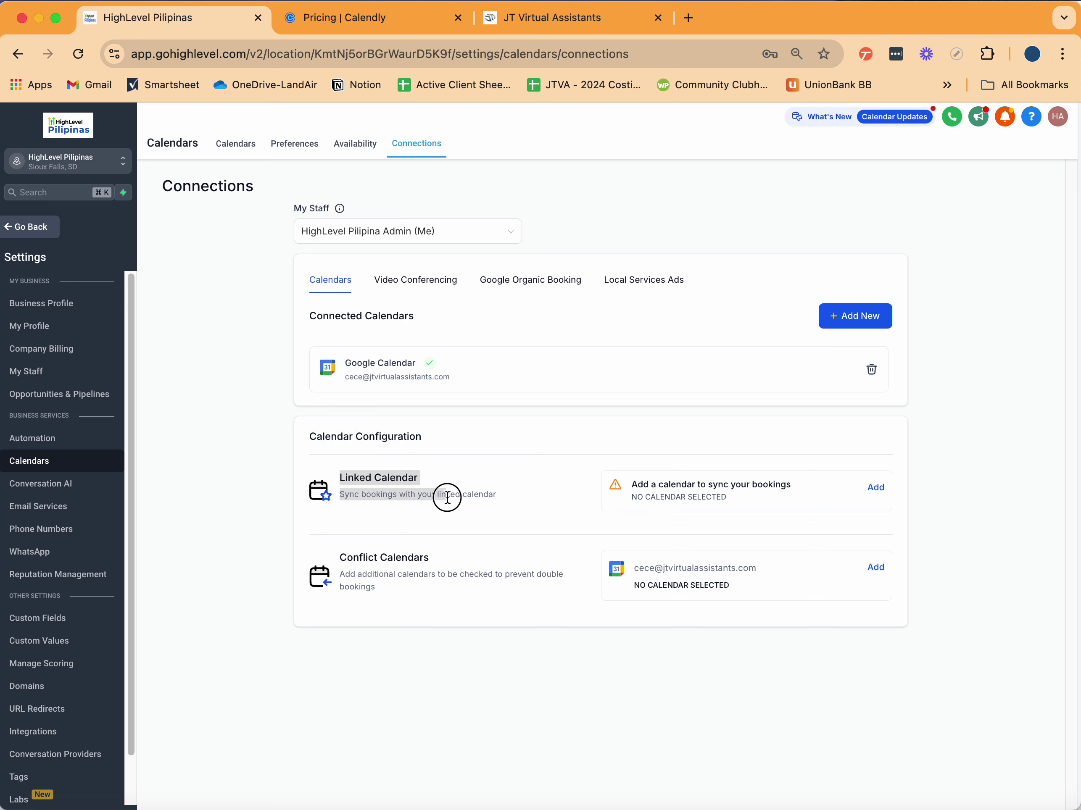
pyautogui.click(875, 487)
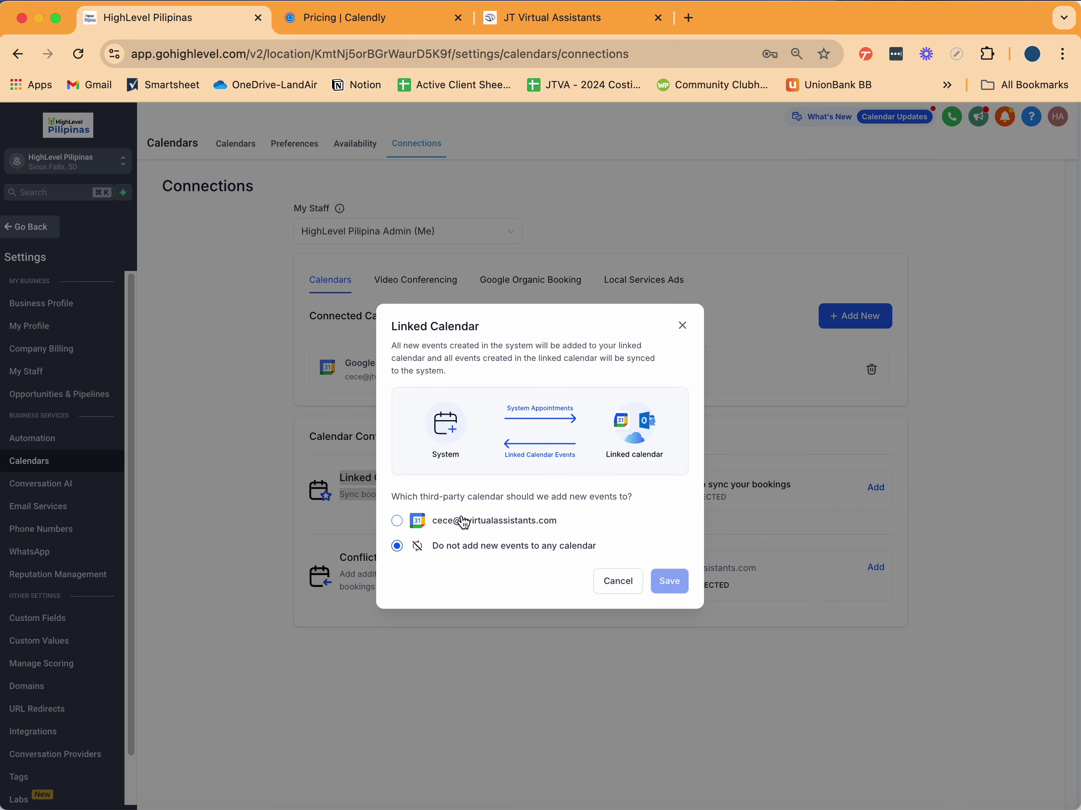
pyautogui.click(397, 520)
pyautogui.click(565, 565)
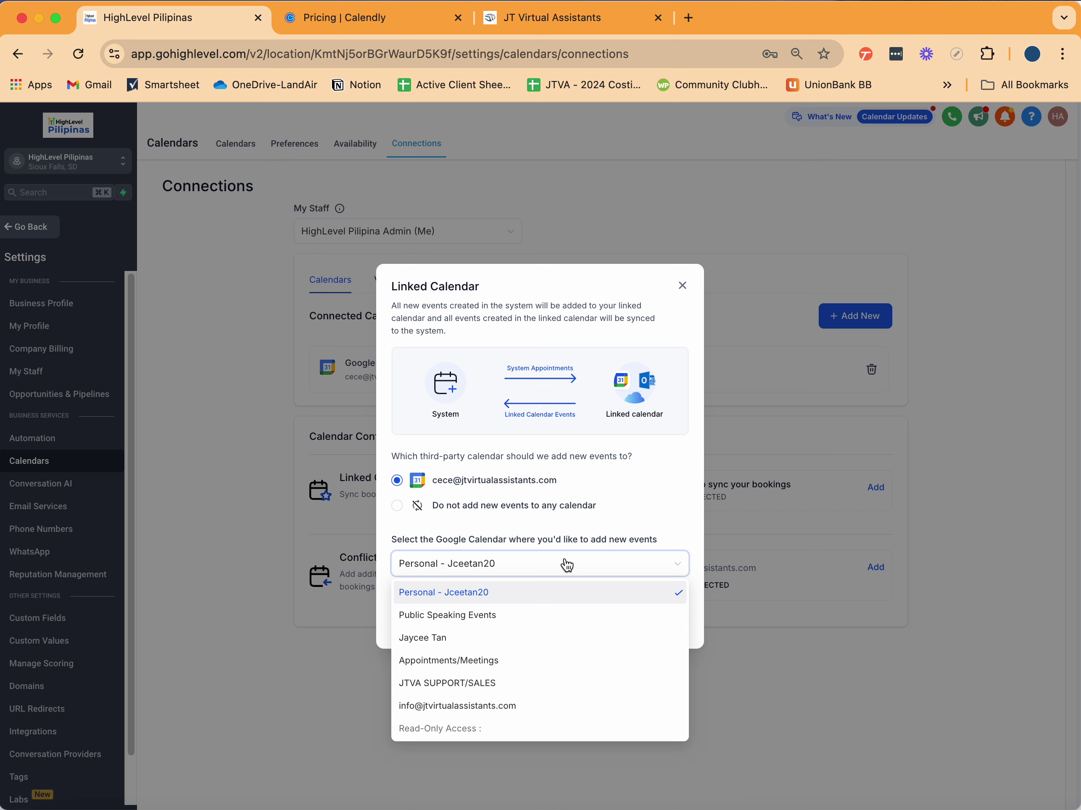
pyautogui.click(523, 637)
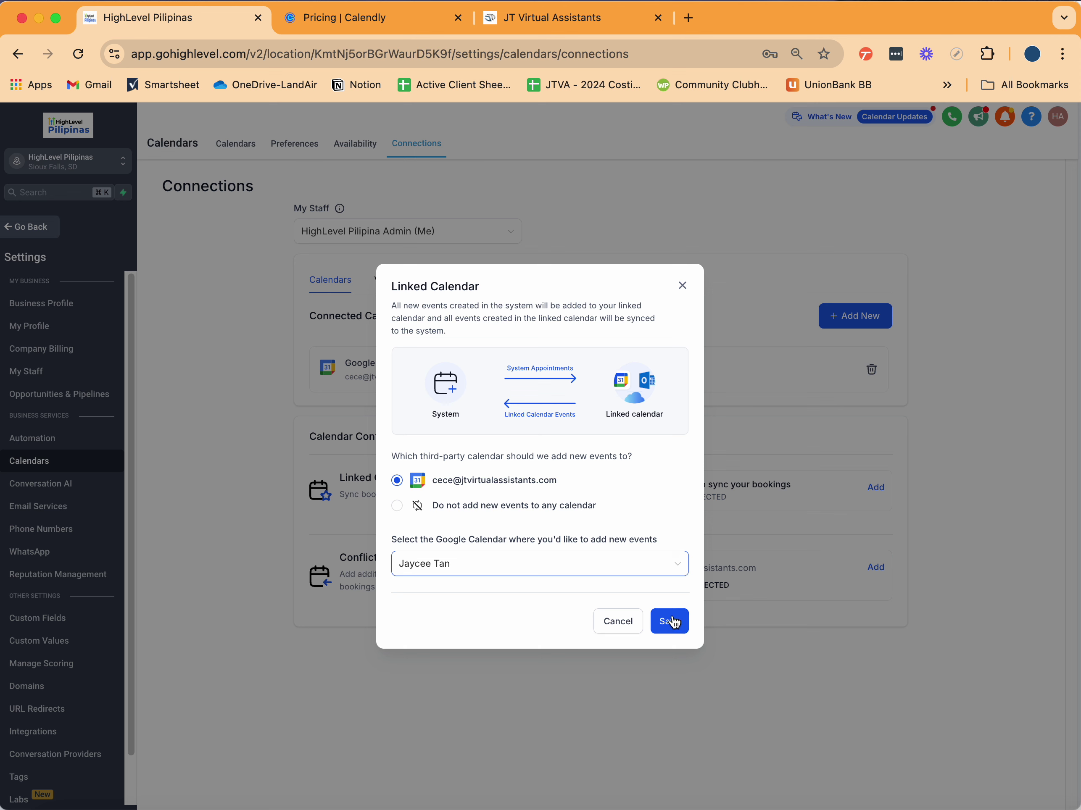
pyautogui.click(676, 629)
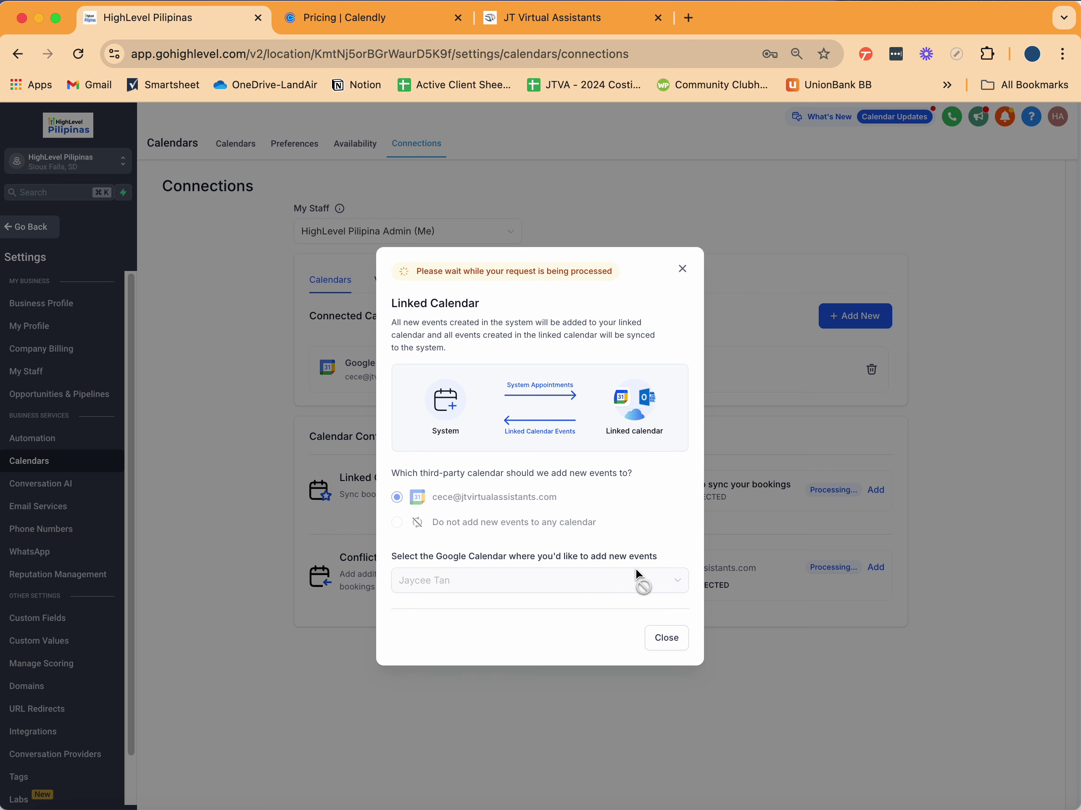
pyautogui.click(679, 652)
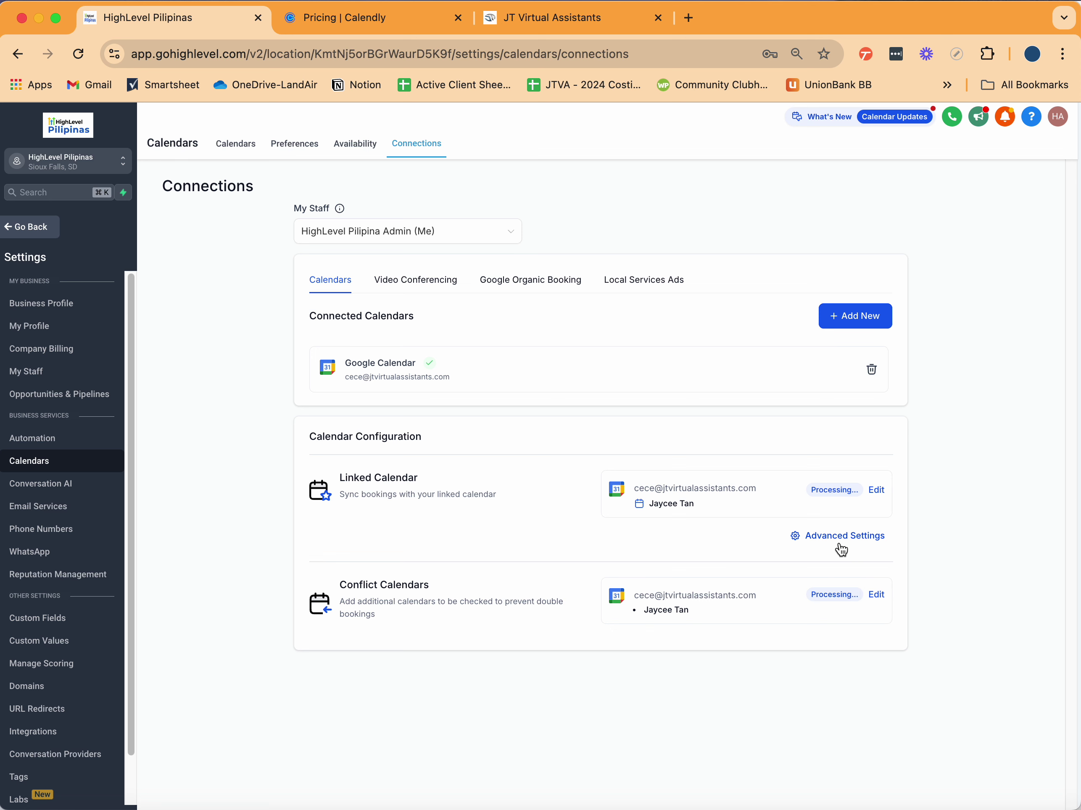
# Step: Connect Zoom for video conferencing by signing in with the business Google account and authorizing access
pyautogui.click(429, 283)
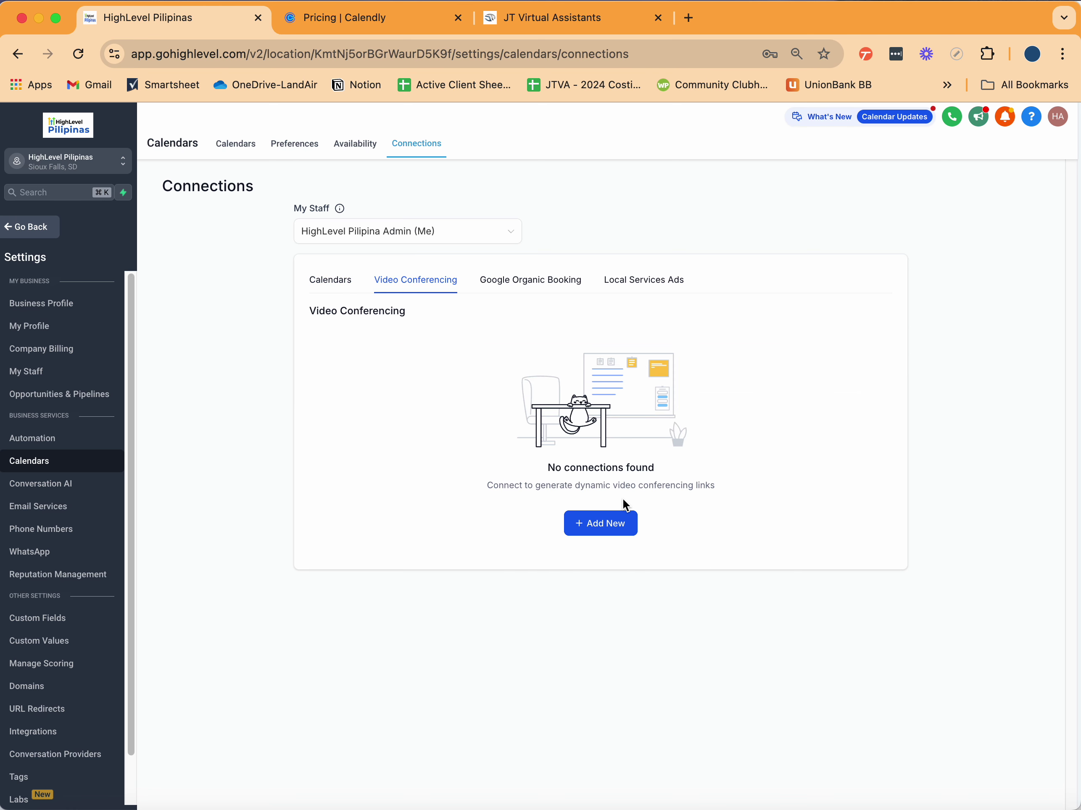
pyautogui.click(616, 524)
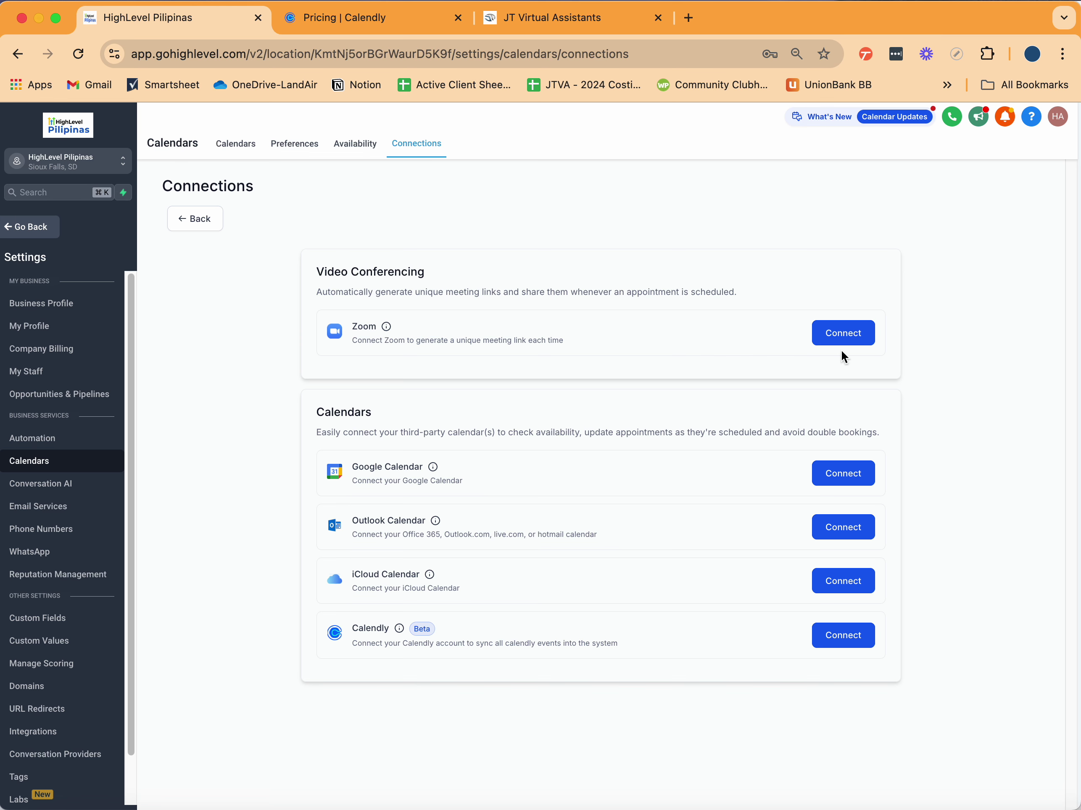
pyautogui.click(843, 335)
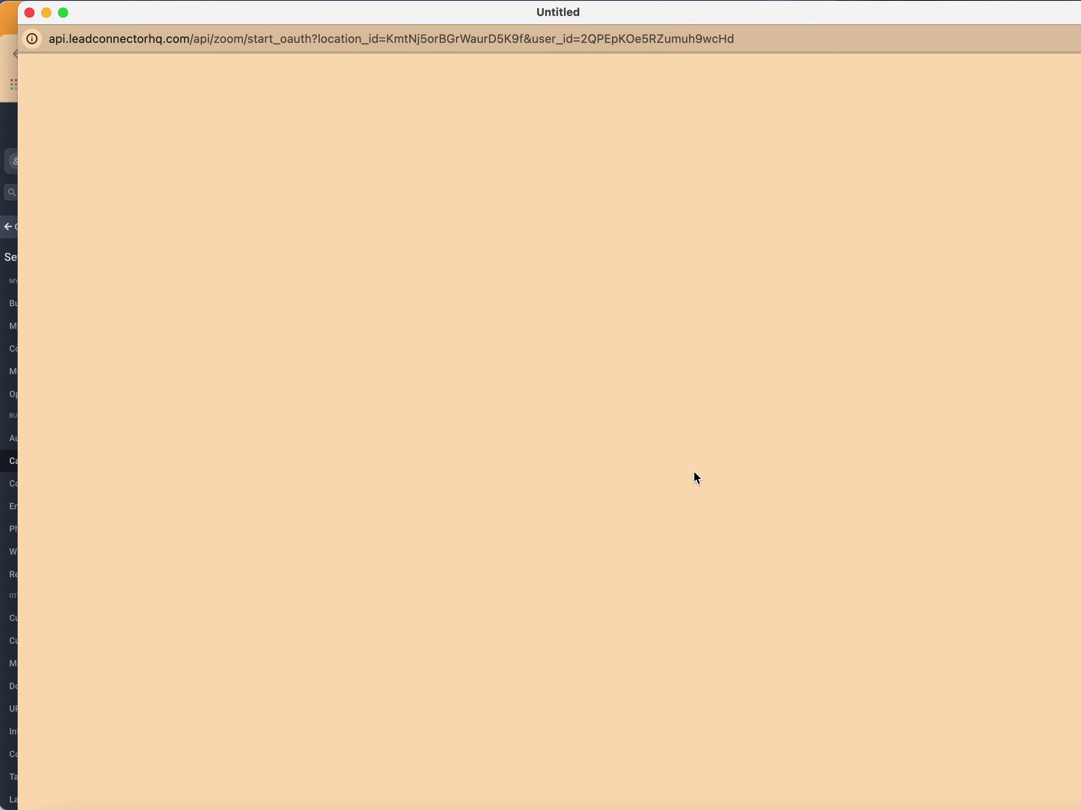
pyautogui.moveTo(20, 2); pyautogui.dragTo(254, 220)
pyautogui.click(711, 717)
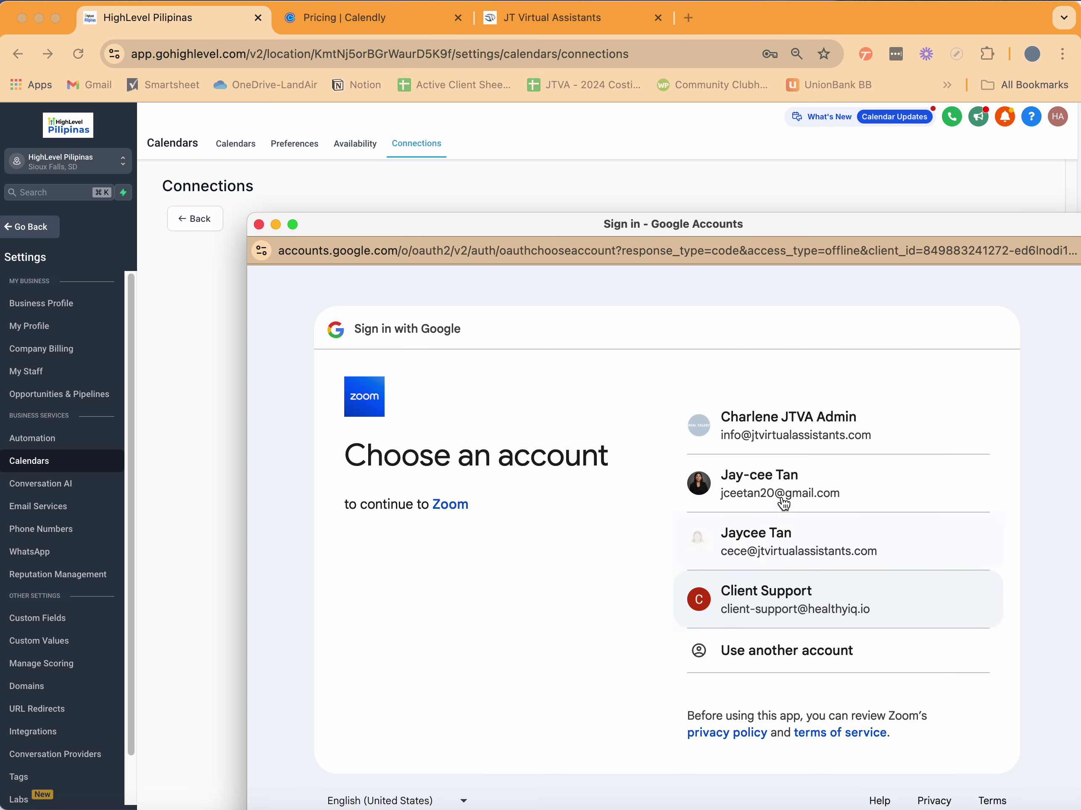
pyautogui.click(780, 563)
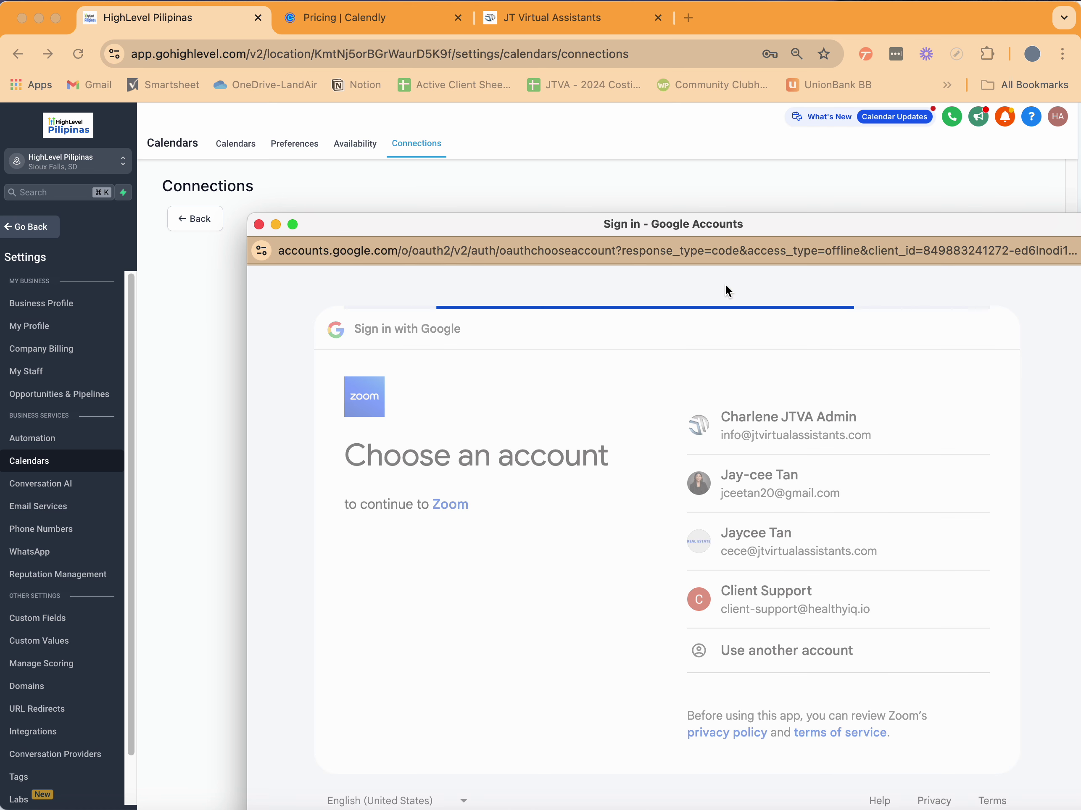
pyautogui.doubleClick(716, 226)
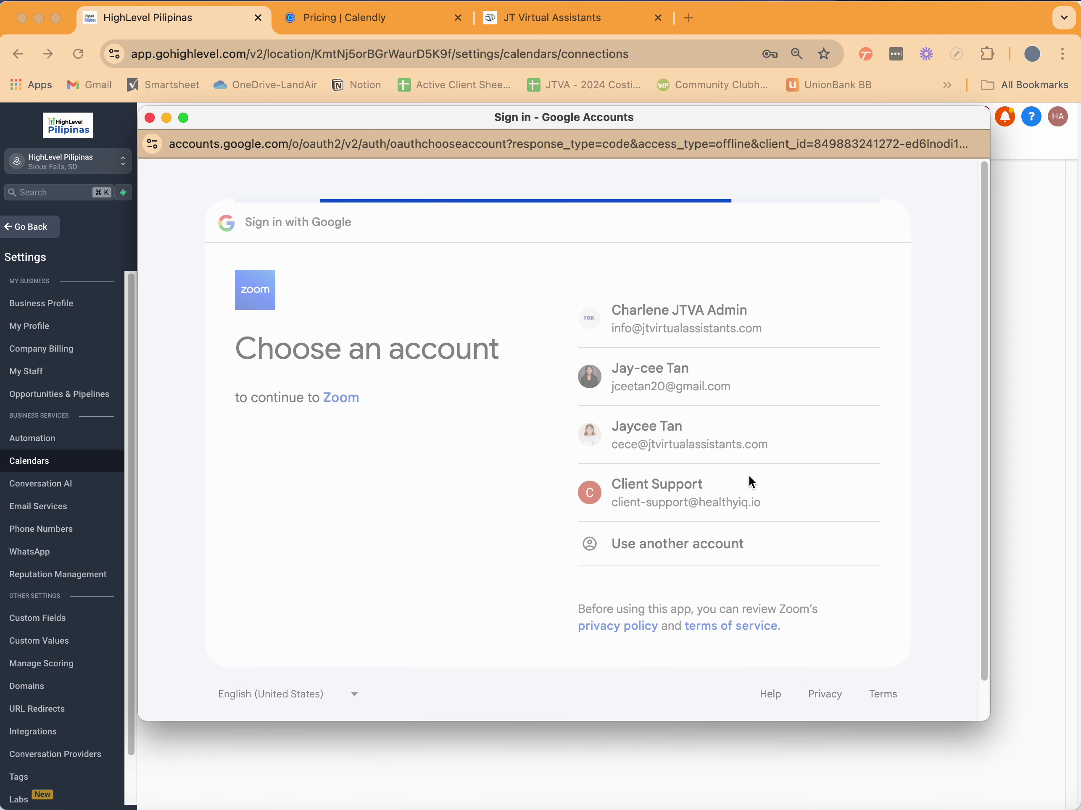
pyautogui.click(375, 618)
pyautogui.click(505, 694)
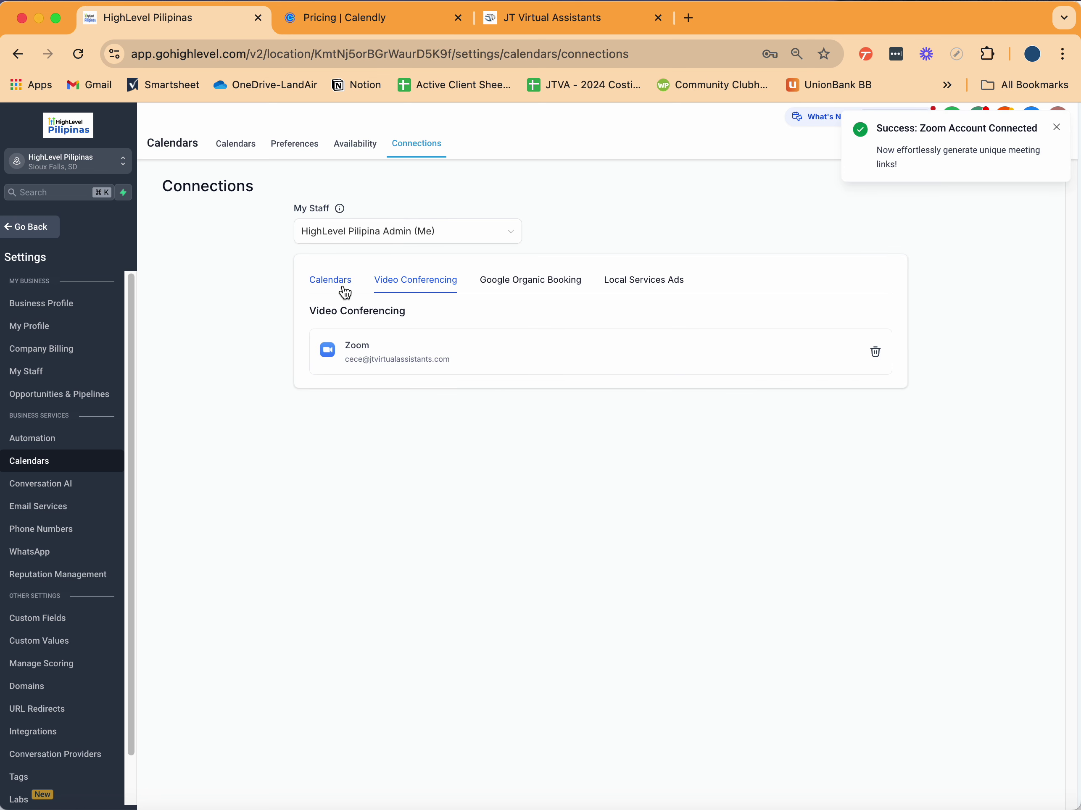
# Step: Review the linked and conflict calendar configuration and the linked calendar's advanced sync preferences
pyautogui.click(323, 284)
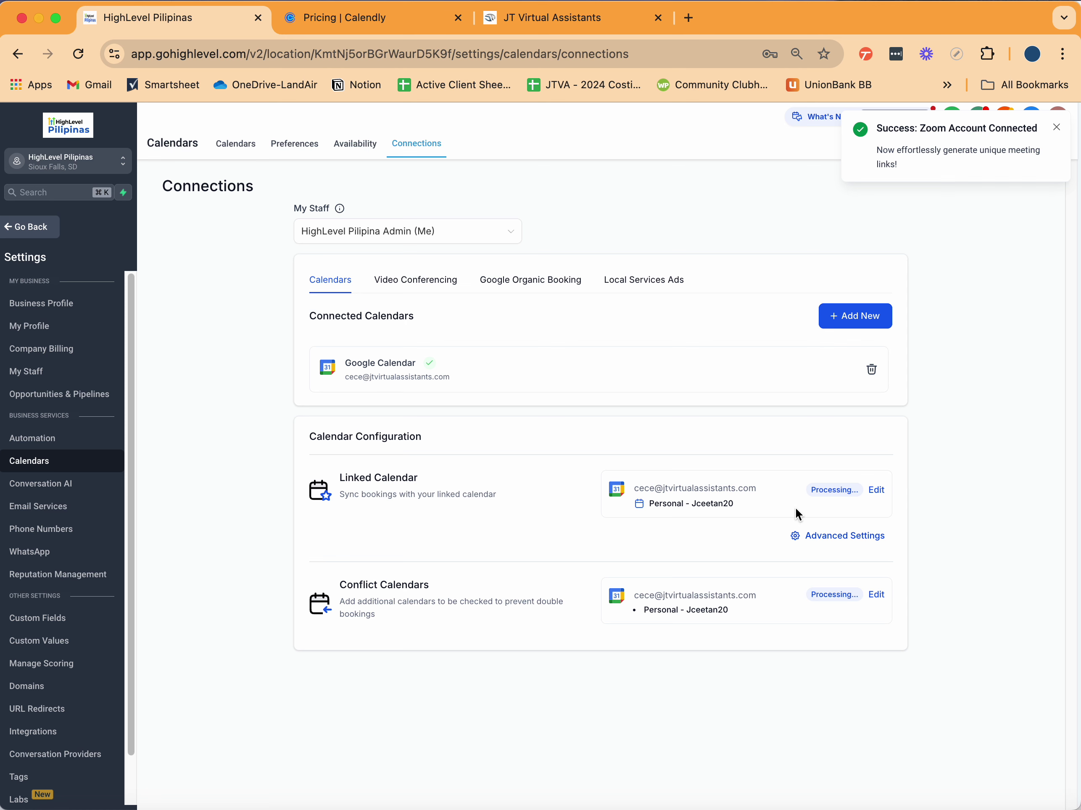
pyautogui.moveTo(340, 478); pyautogui.dragTo(751, 613)
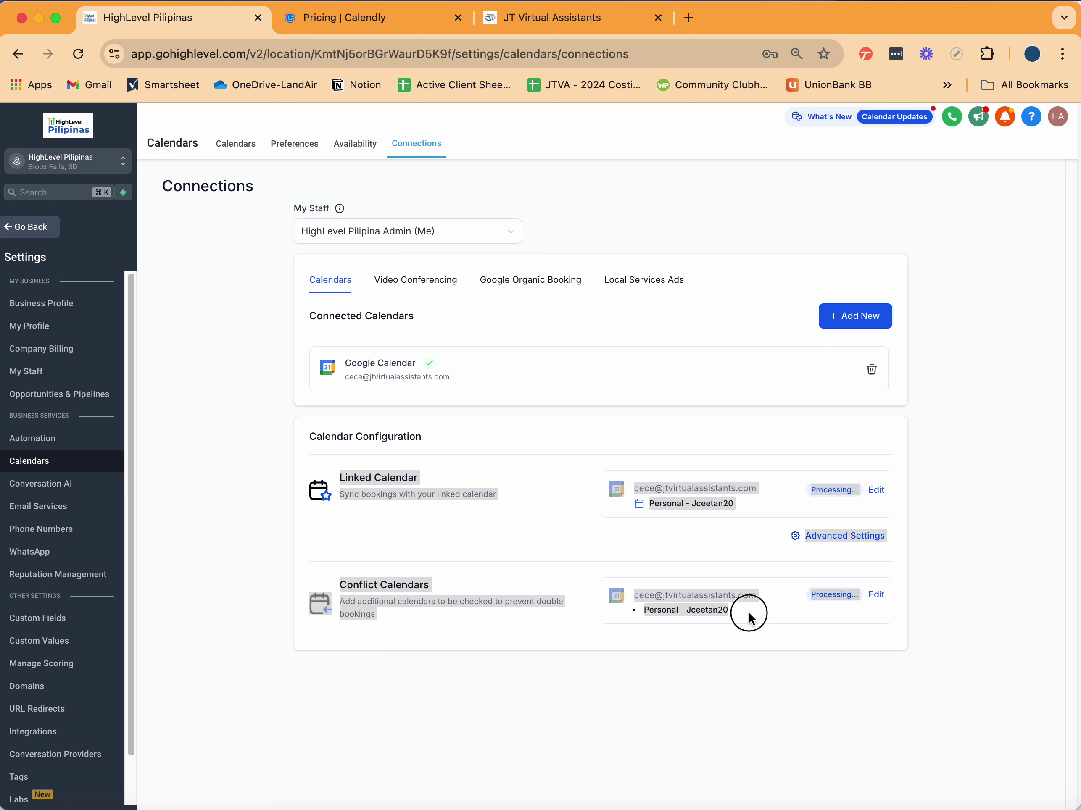
pyautogui.click(826, 546)
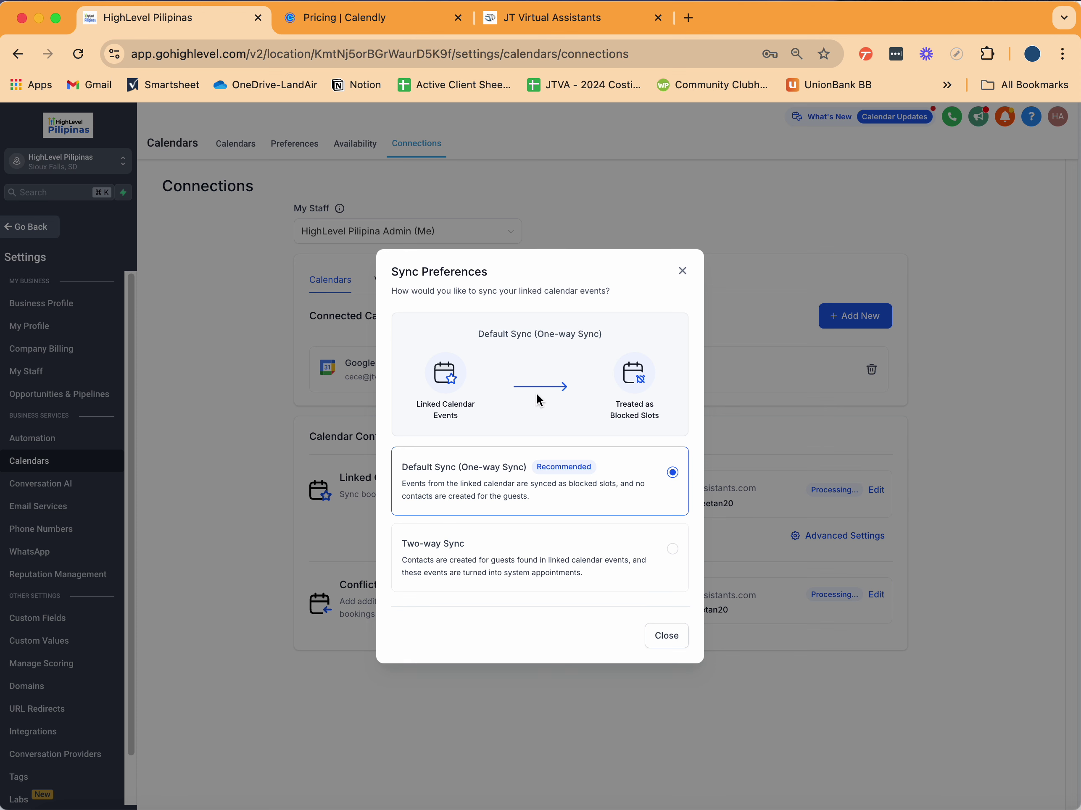
pyautogui.click(658, 640)
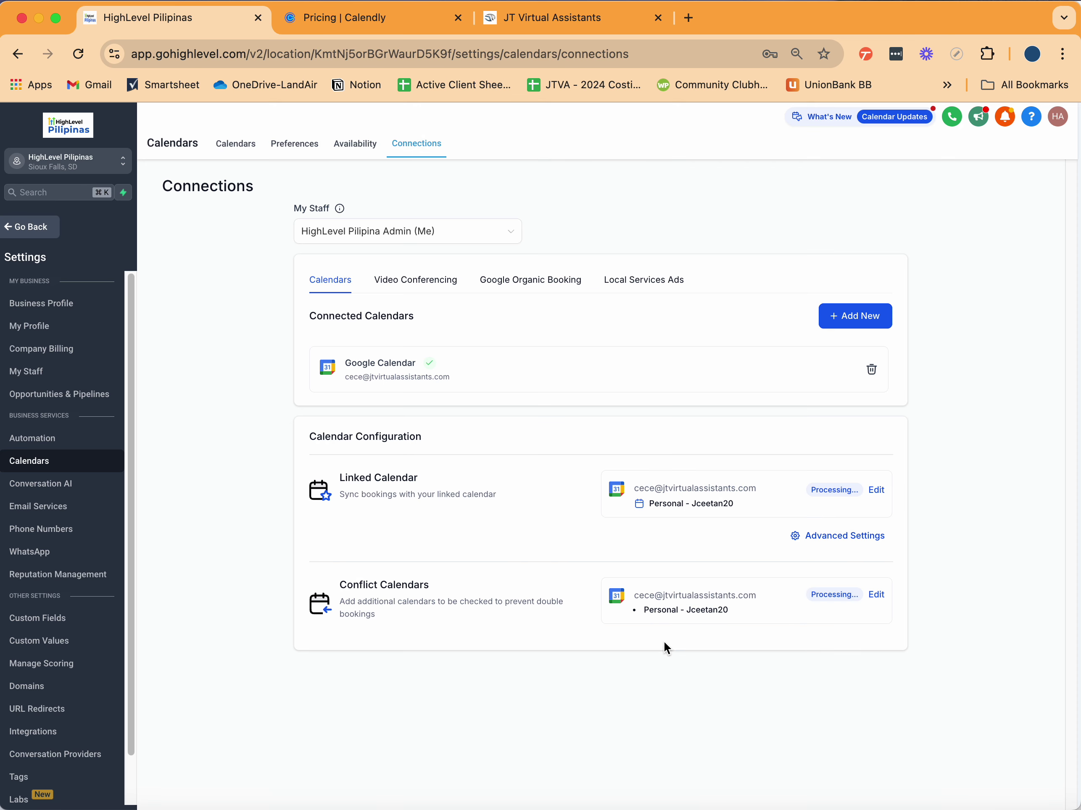
# Step: Try Two-way Sync in the sync preferences, check the calendar choices for created appointments, and close without saving
pyautogui.click(830, 549)
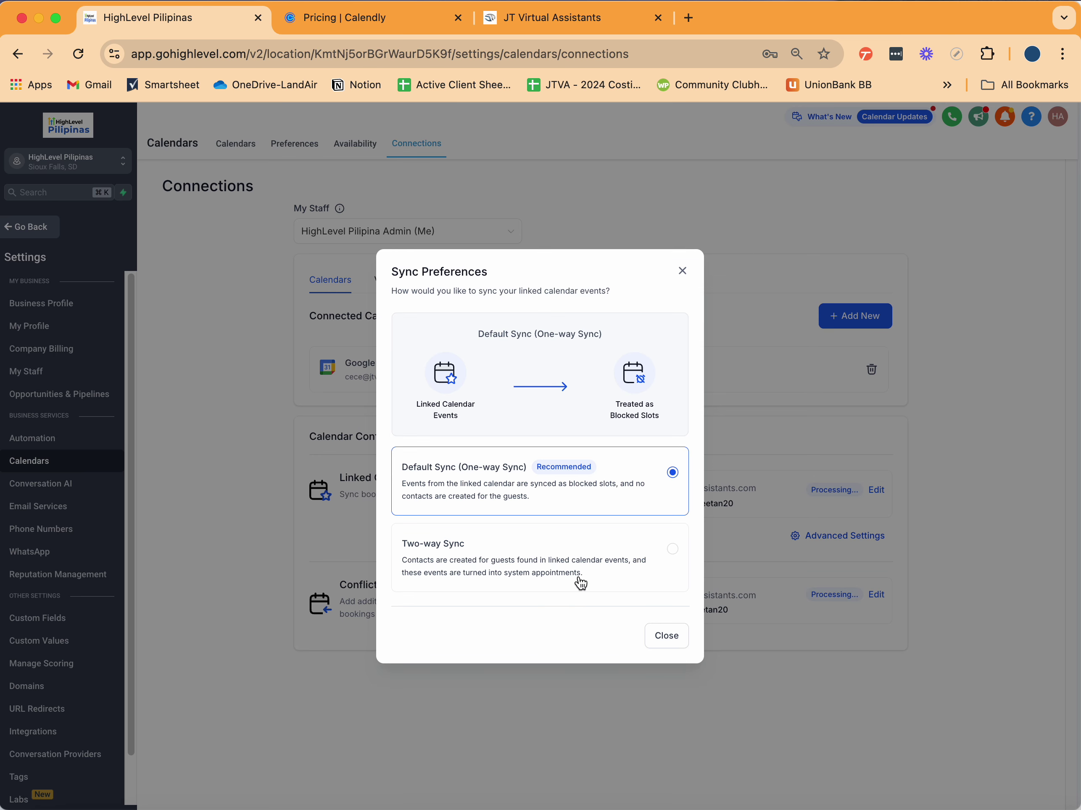
pyautogui.click(582, 582)
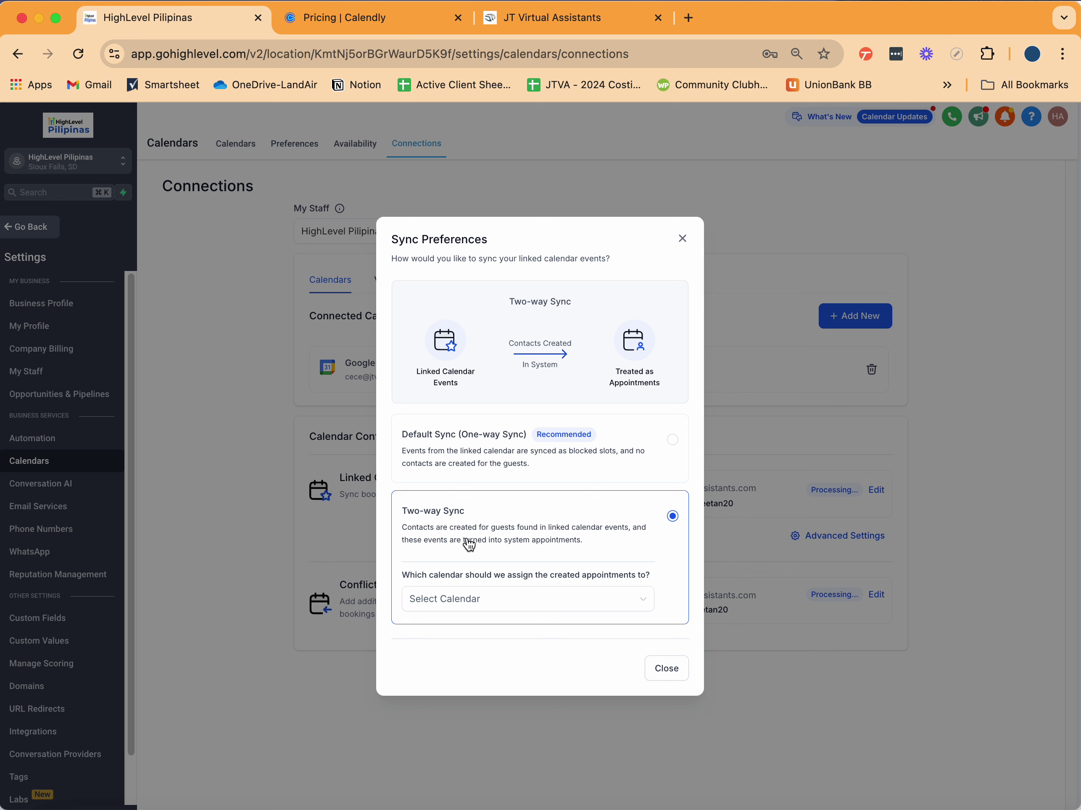
pyautogui.click(485, 607)
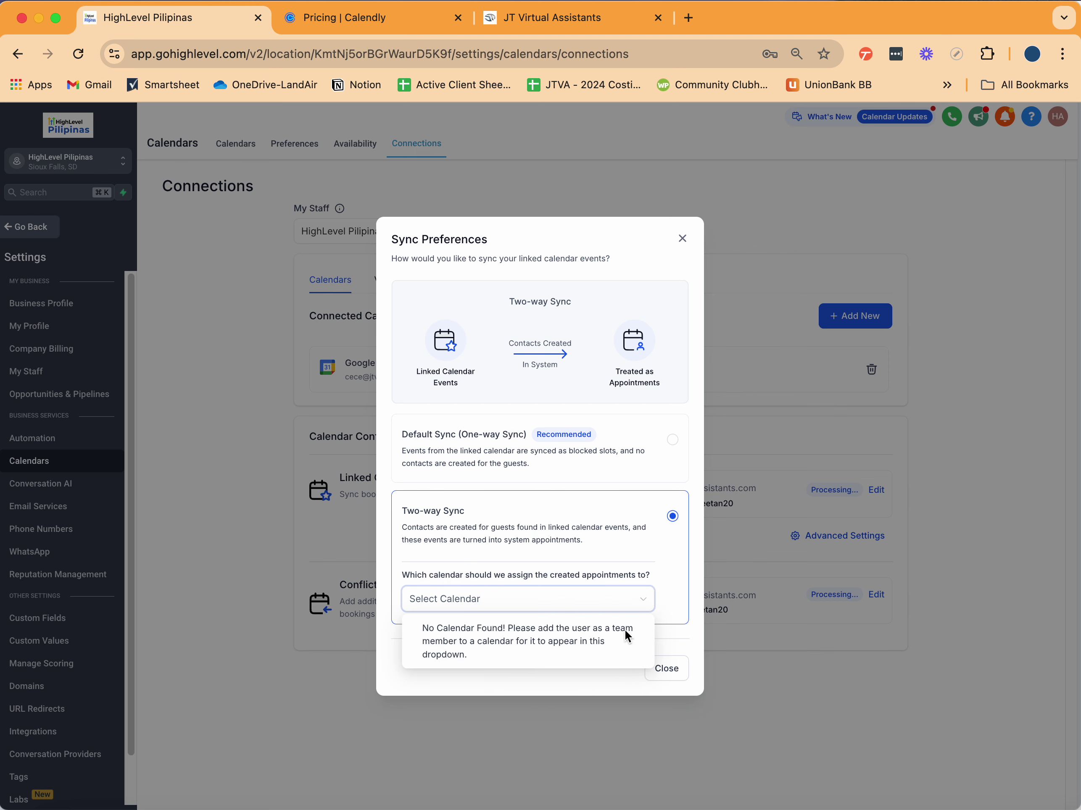
pyautogui.click(687, 669)
pyautogui.click(684, 663)
# Step: Reload the calendar connections page and ignore the missing phone configurations notice
pyautogui.click(407, 282)
pyautogui.click(326, 279)
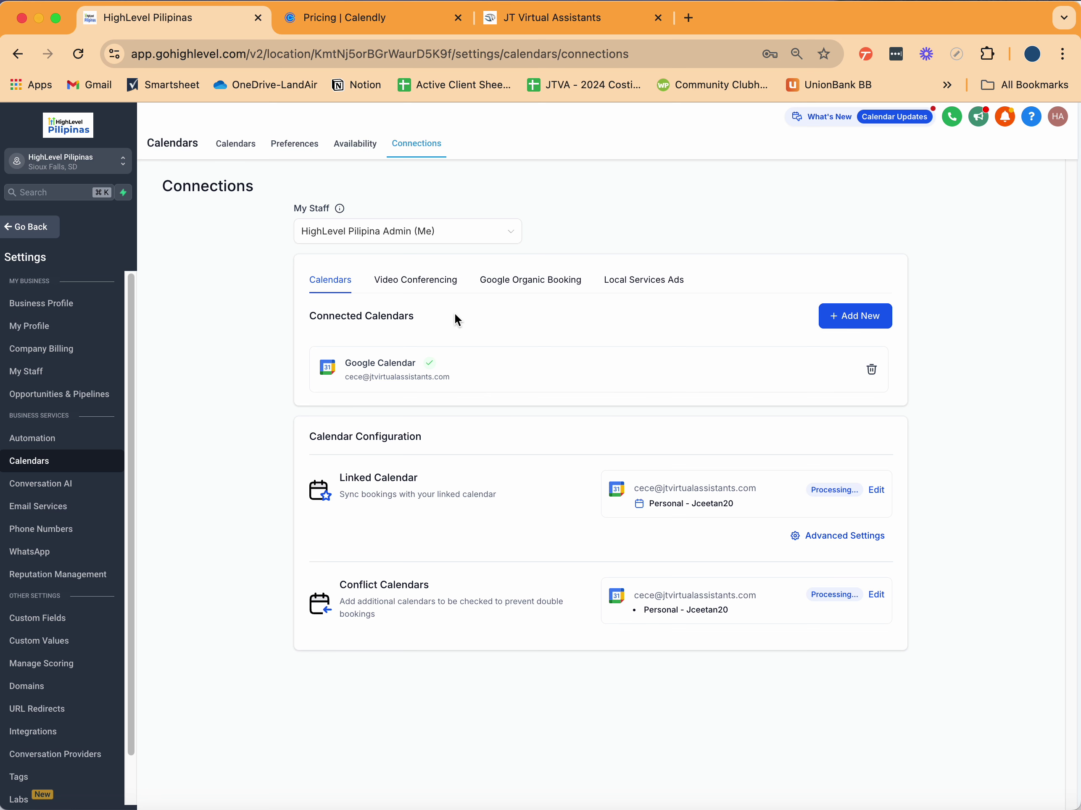
pyautogui.click(444, 282)
pyautogui.click(338, 282)
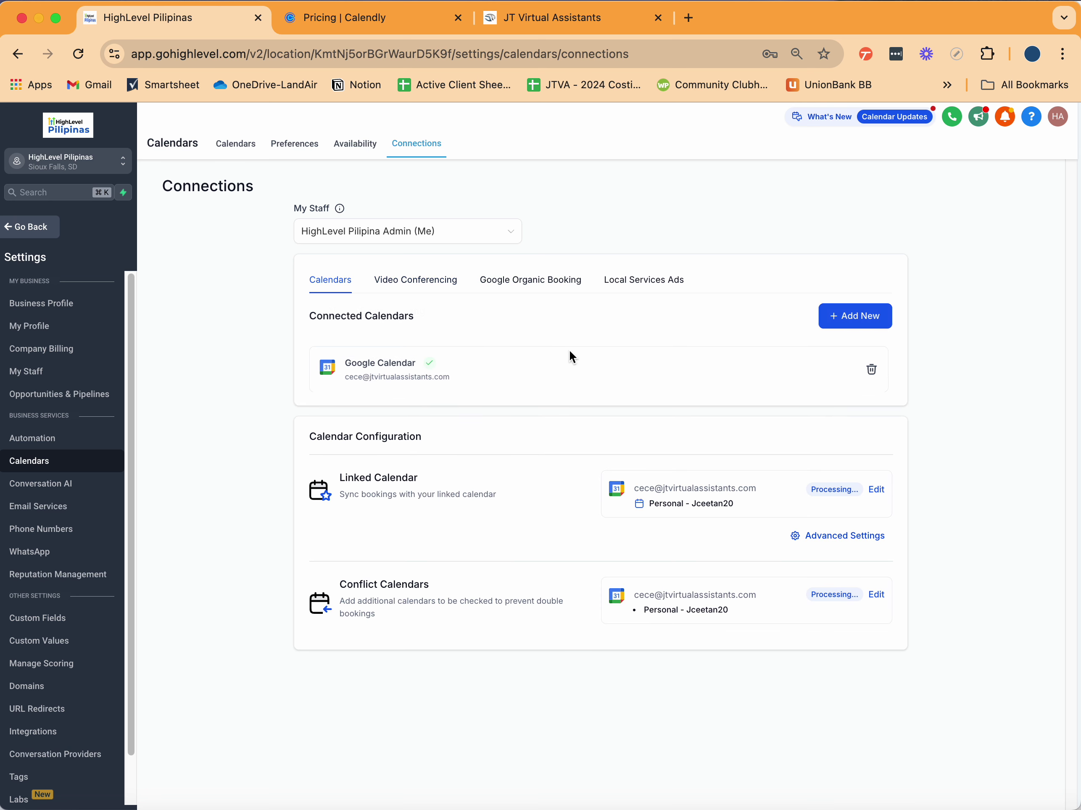
pyautogui.click(78, 54)
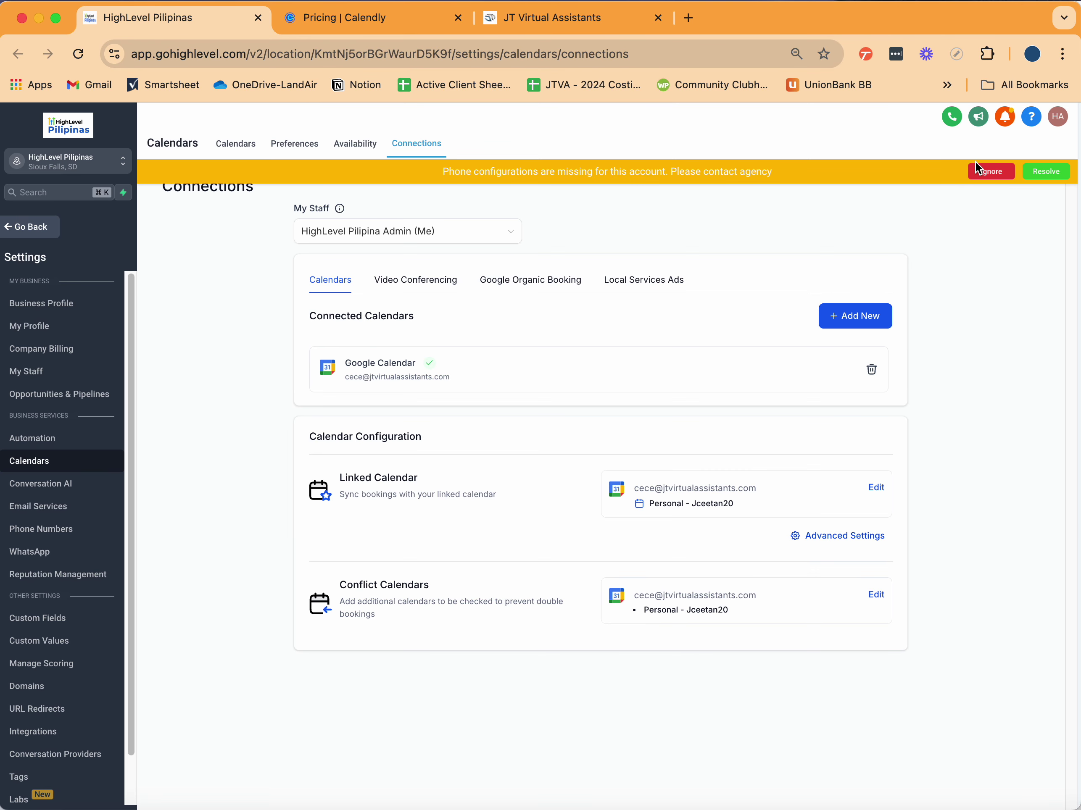
pyautogui.click(977, 169)
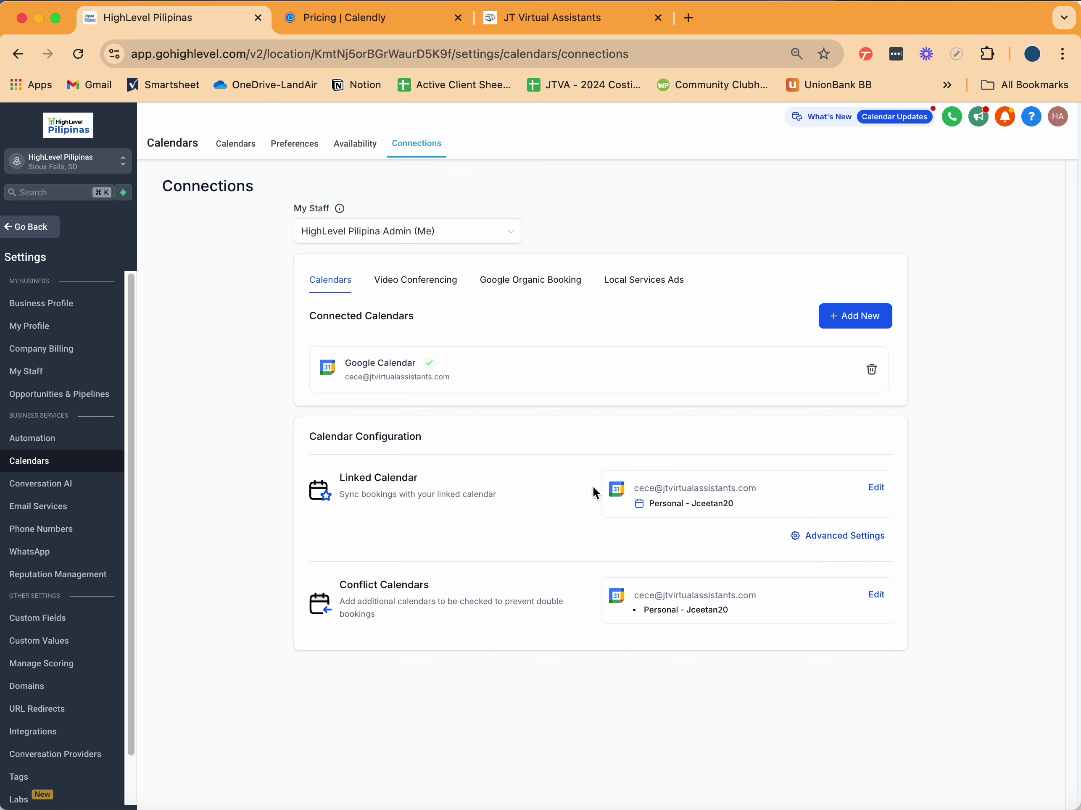
# Step: Check the Two-way Sync calendar choices again, and save Default Sync (One-way Sync) as the linked calendar's sync preference
pyautogui.click(833, 538)
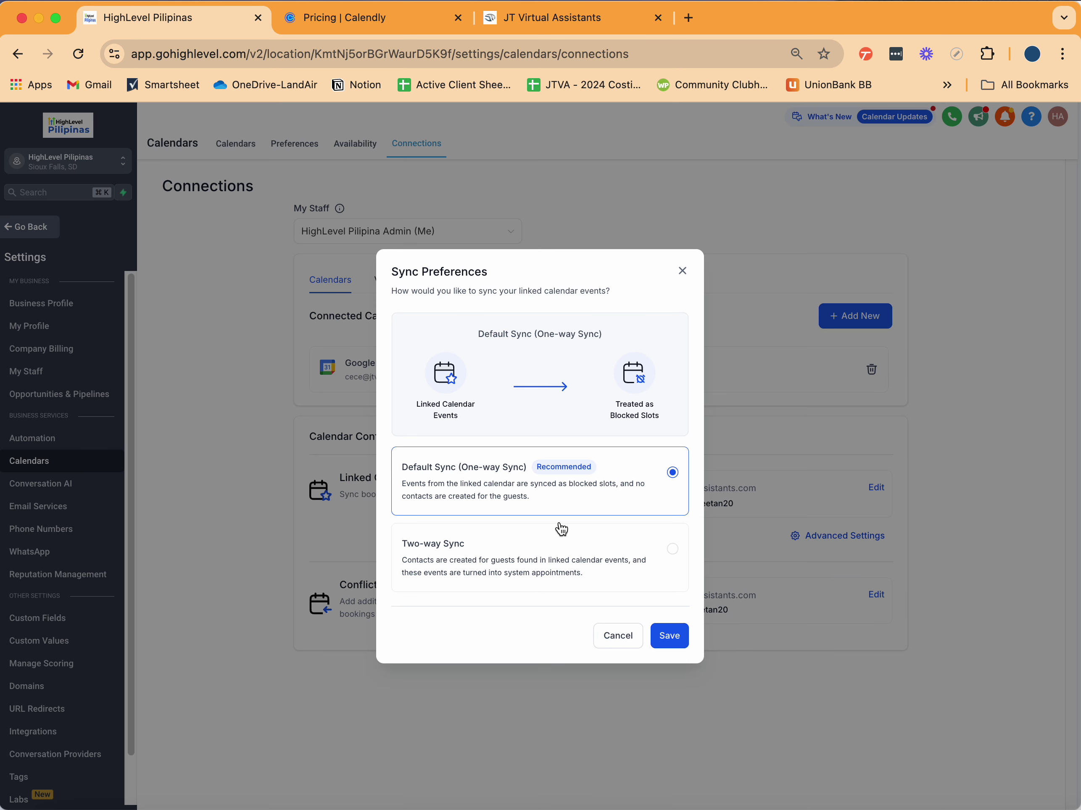
pyautogui.click(541, 579)
pyautogui.click(546, 608)
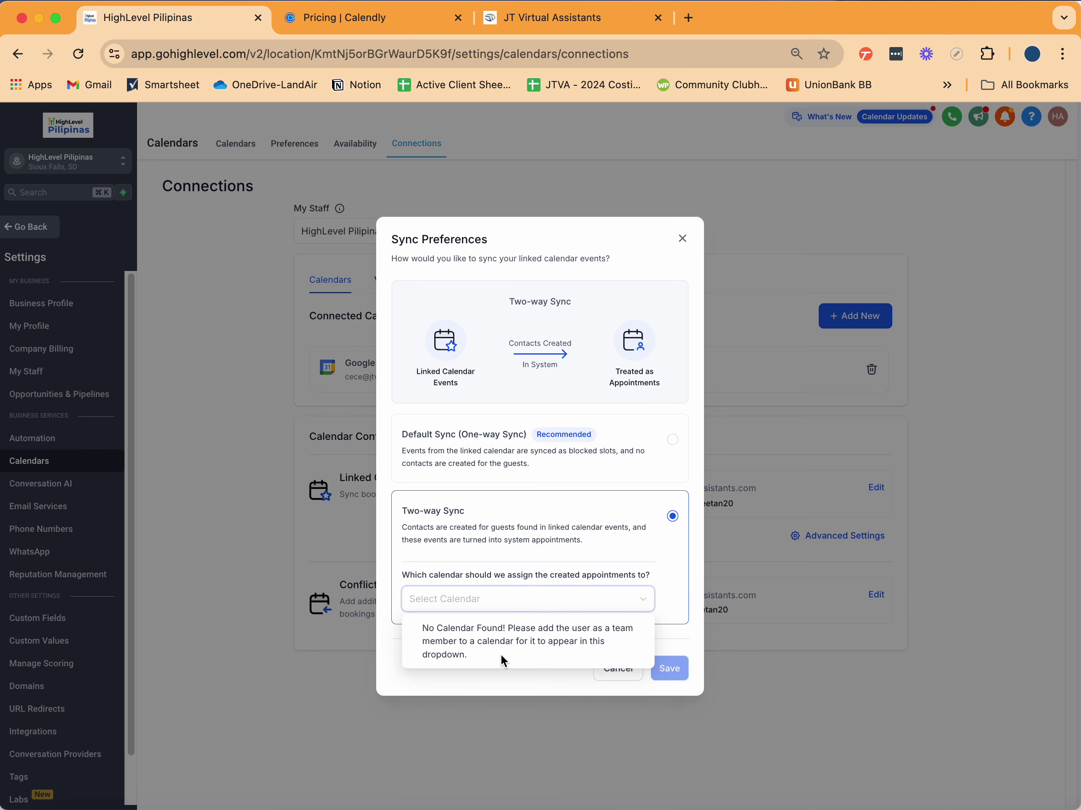
pyautogui.click(576, 509)
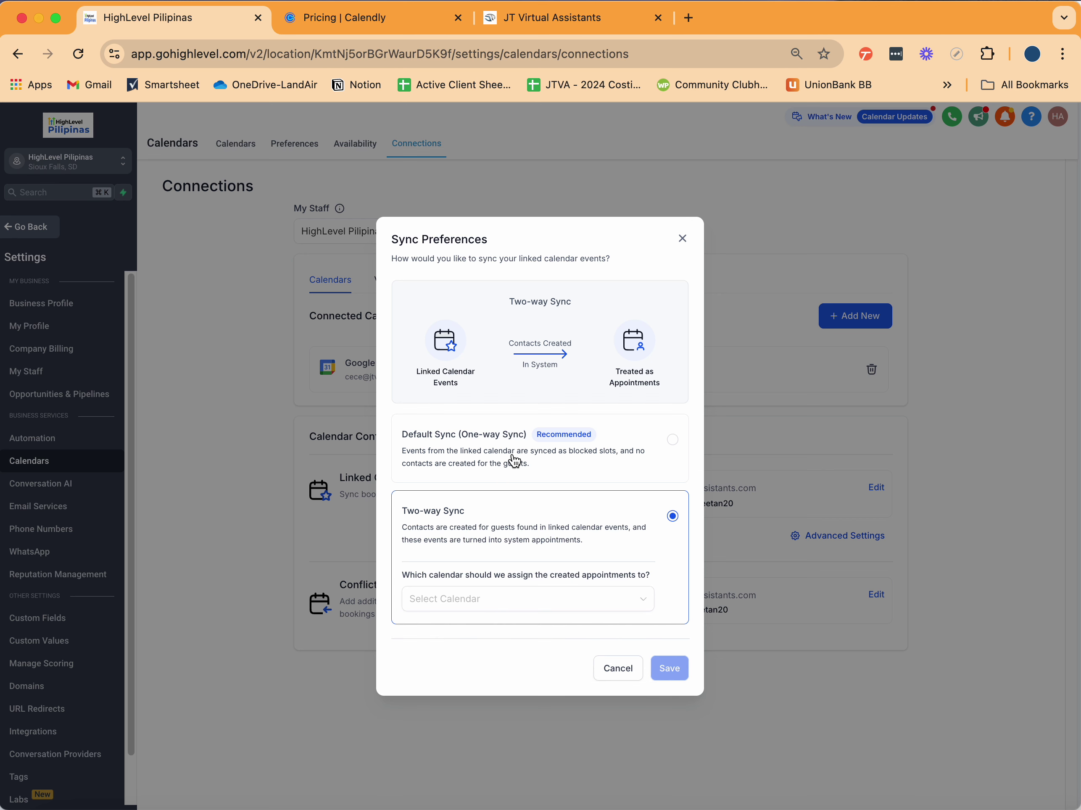
pyautogui.click(510, 462)
pyautogui.click(670, 636)
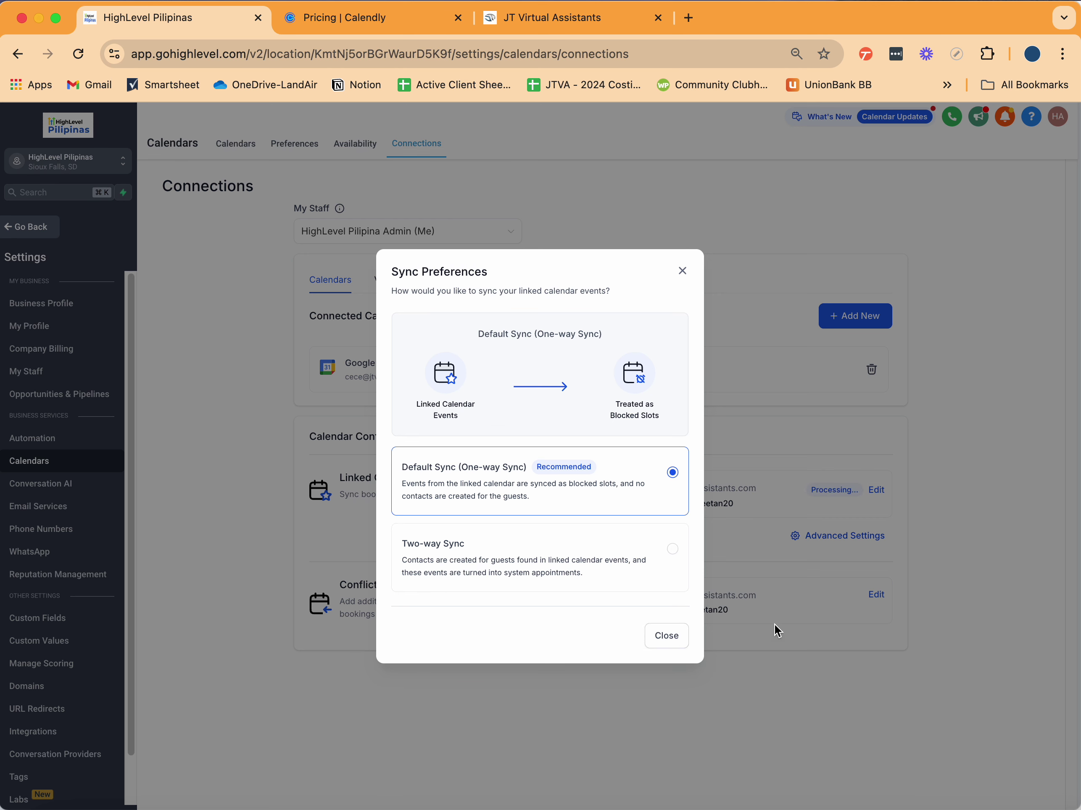
pyautogui.click(665, 637)
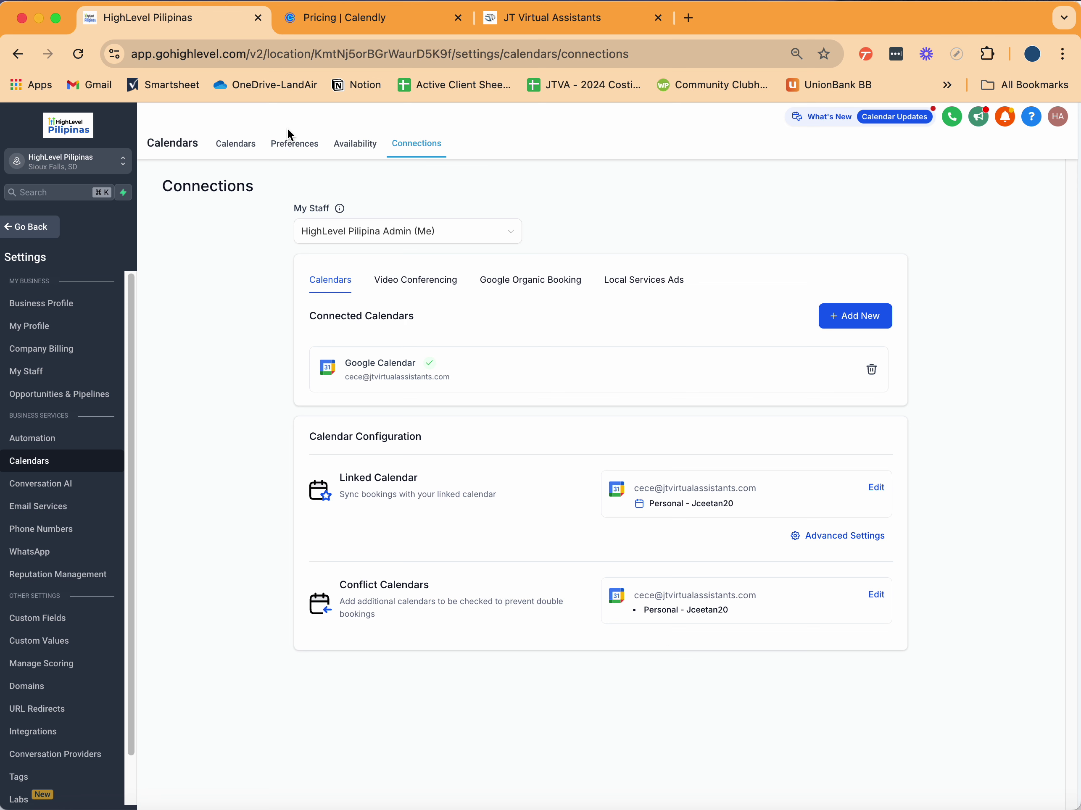
# Step: Go to the list of calendars and start creating a new calendar
pyautogui.click(240, 144)
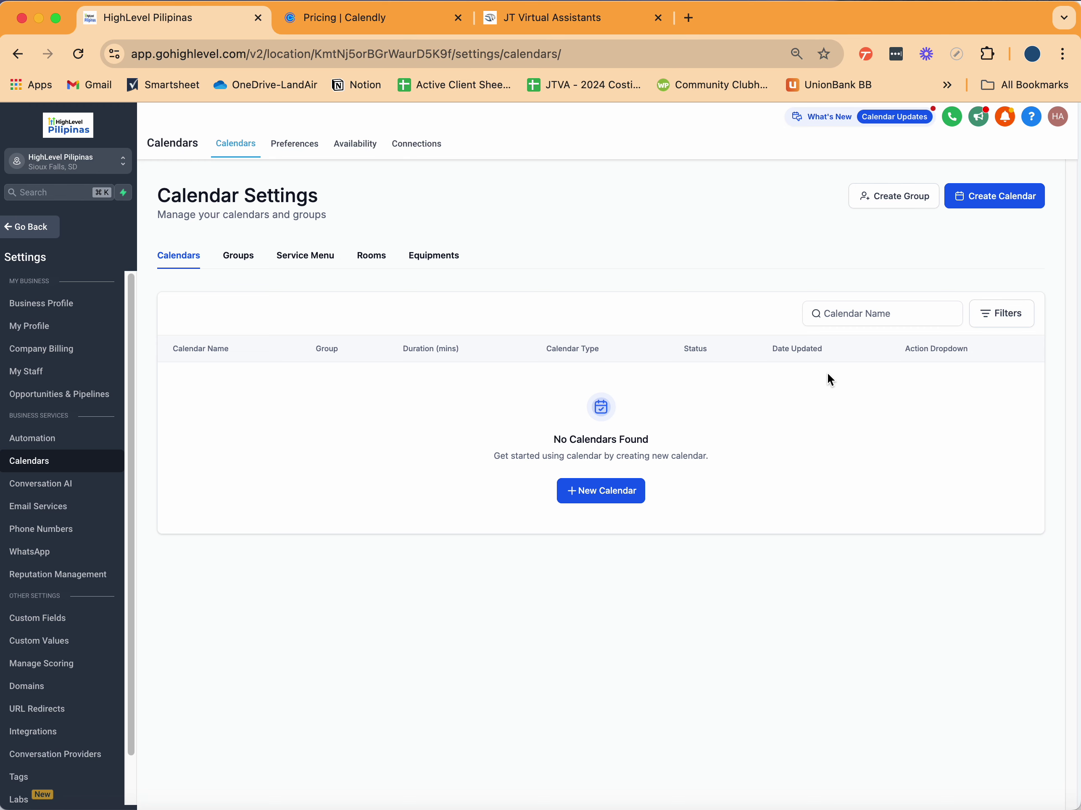
pyautogui.click(572, 22)
pyautogui.click(192, 18)
pyautogui.click(974, 201)
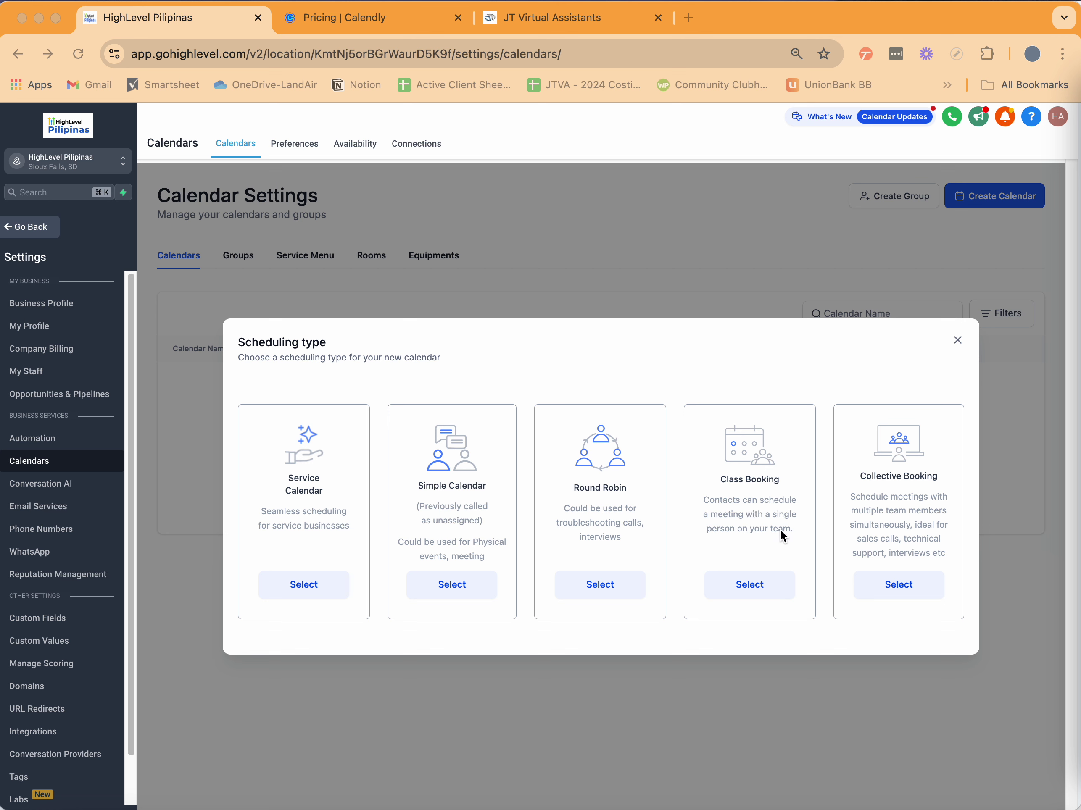
# Step: Read the Class Booking and Round Robin descriptions to compare scheduling types for the new calendar
pyautogui.click(717, 504)
pyautogui.moveTo(758, 511); pyautogui.dragTo(798, 559)
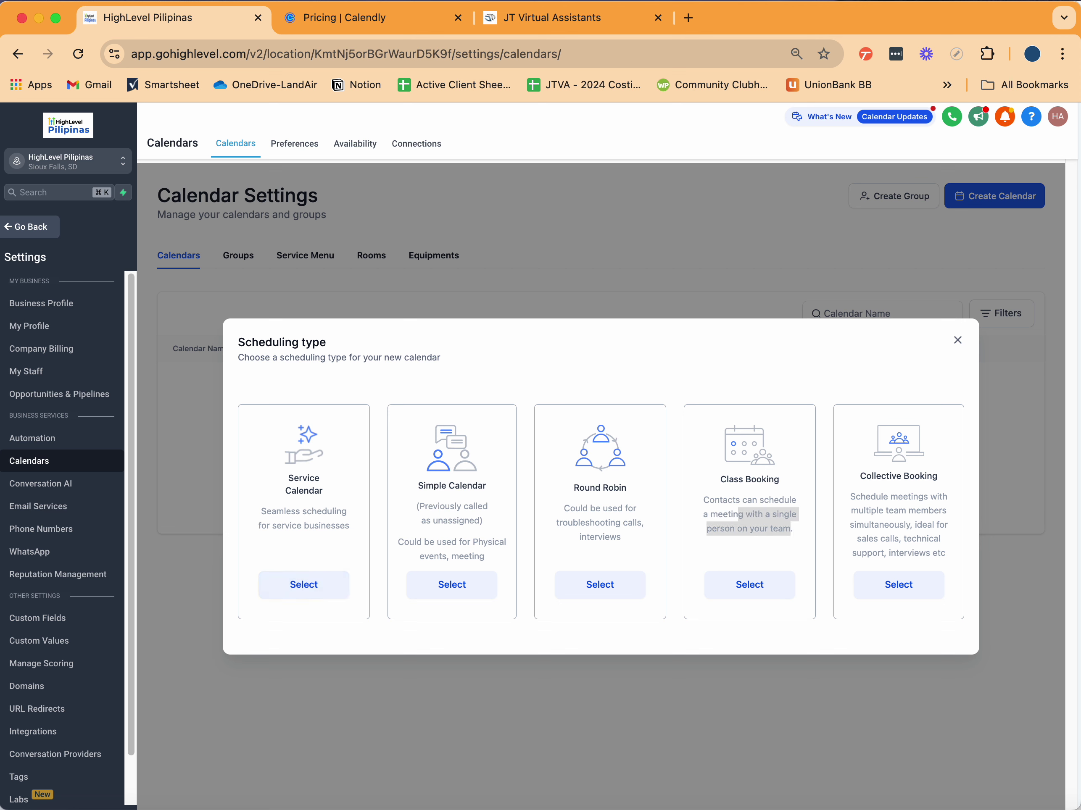
pyautogui.press('super+Tab')
pyautogui.click(719, 475)
pyautogui.moveTo(644, 539); pyautogui.dragTo(581, 513)
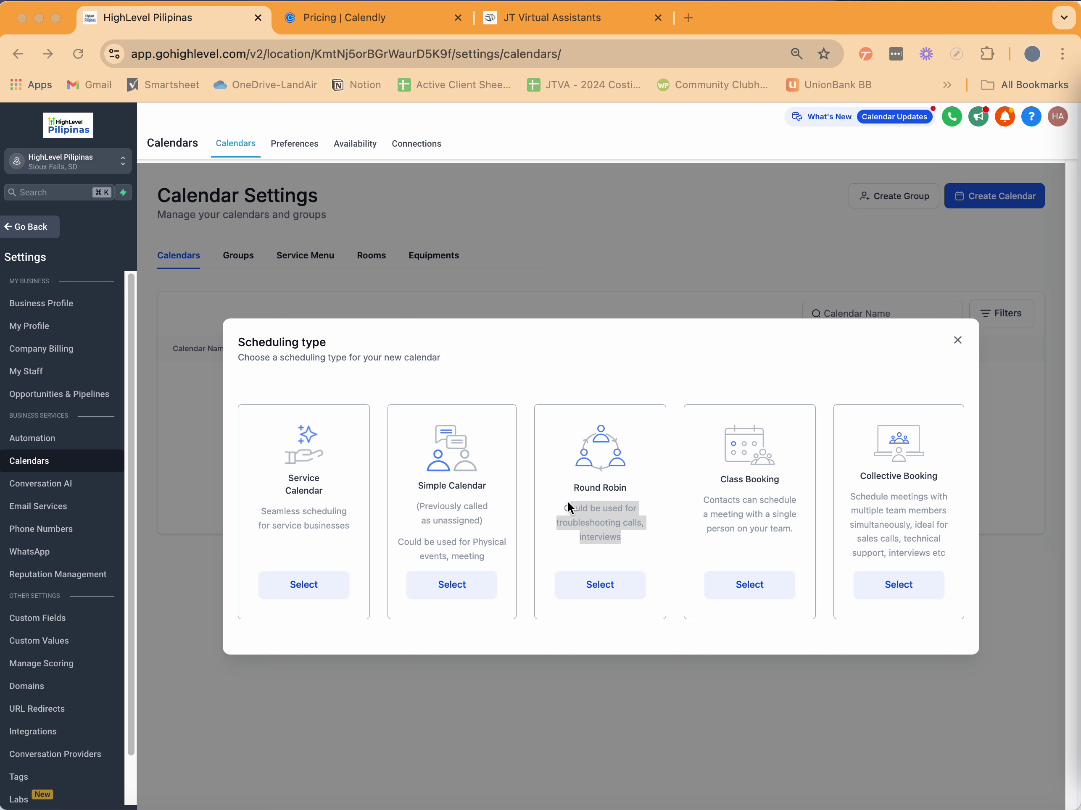
pyautogui.click(755, 547)
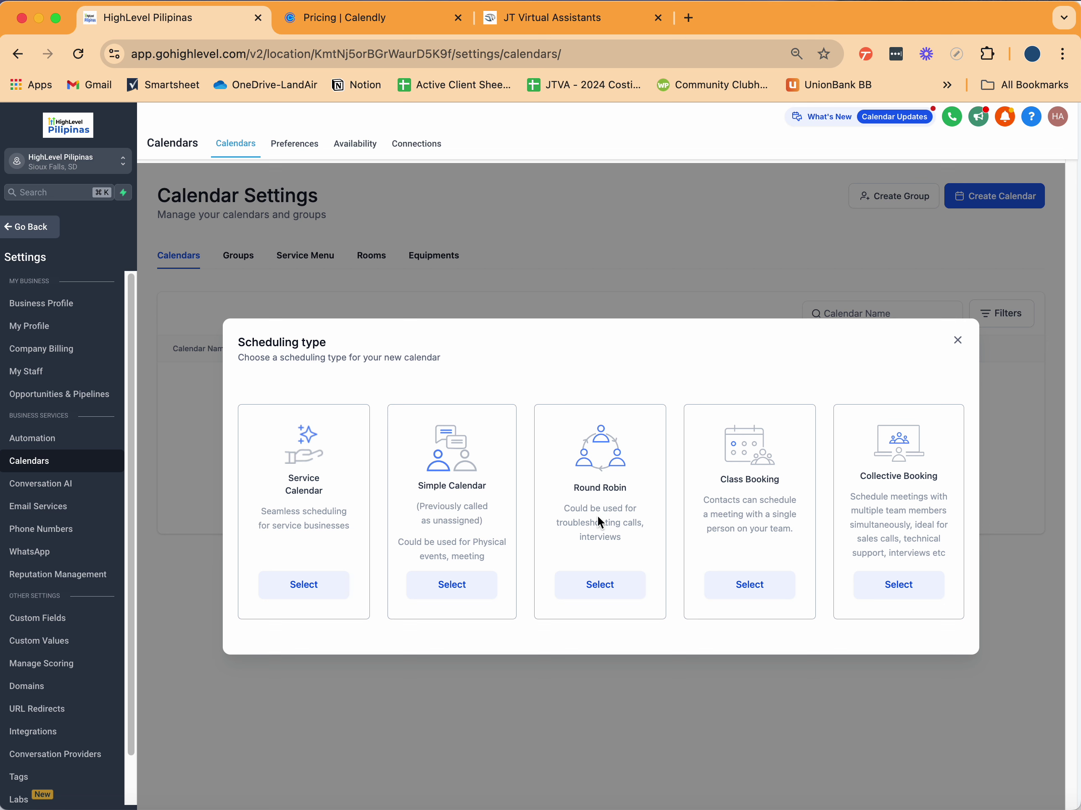
# Step: Read the Service Calendar and Simple Calendar descriptions to decide on a scheduling type
pyautogui.moveTo(495, 564); pyautogui.dragTo(288, 475)
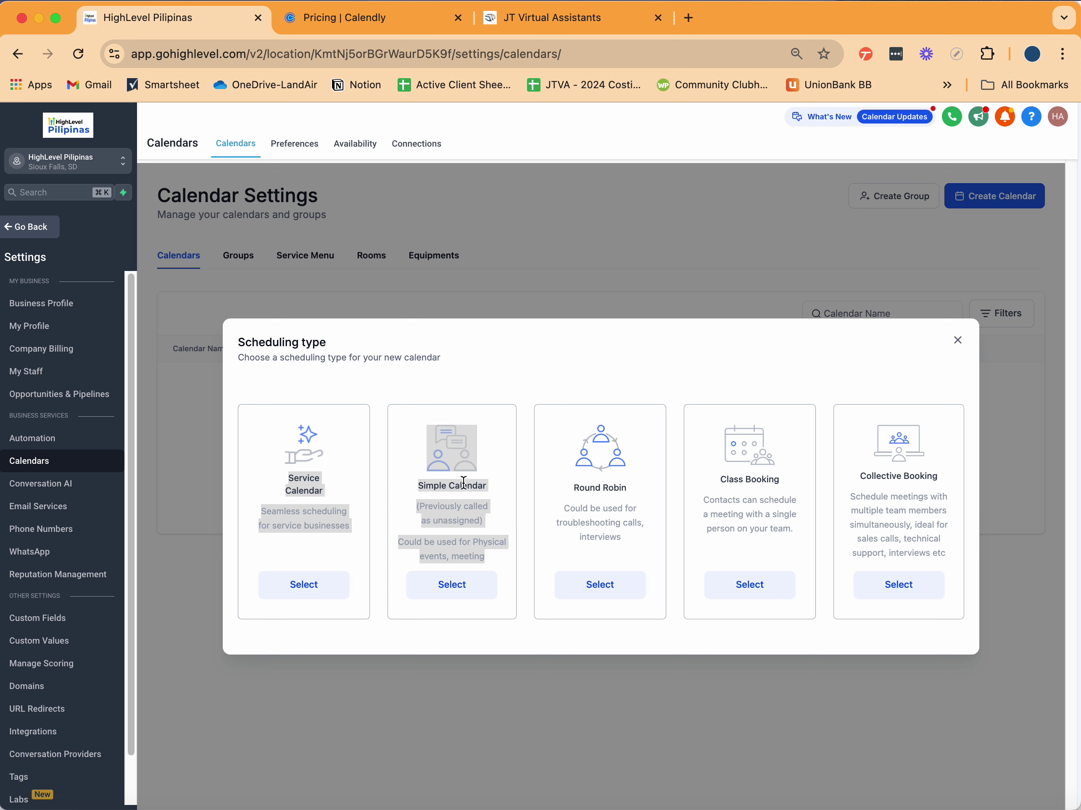
pyautogui.click(454, 511)
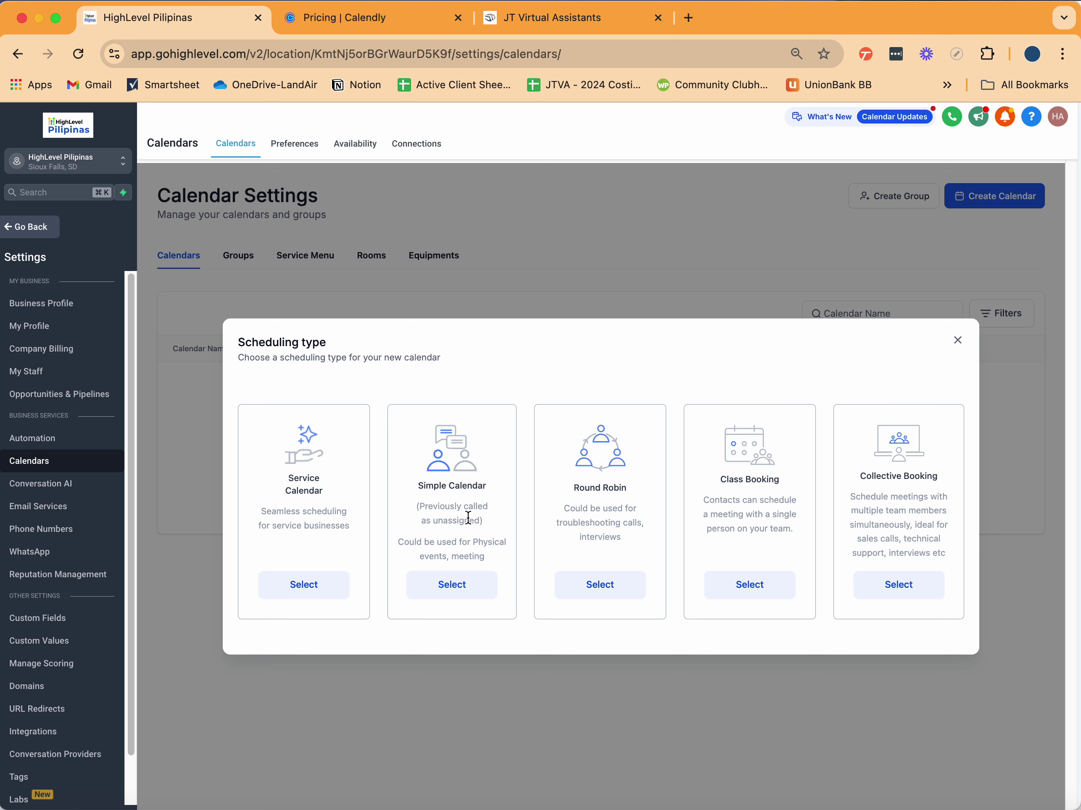
pyautogui.moveTo(414, 482); pyautogui.dragTo(520, 570)
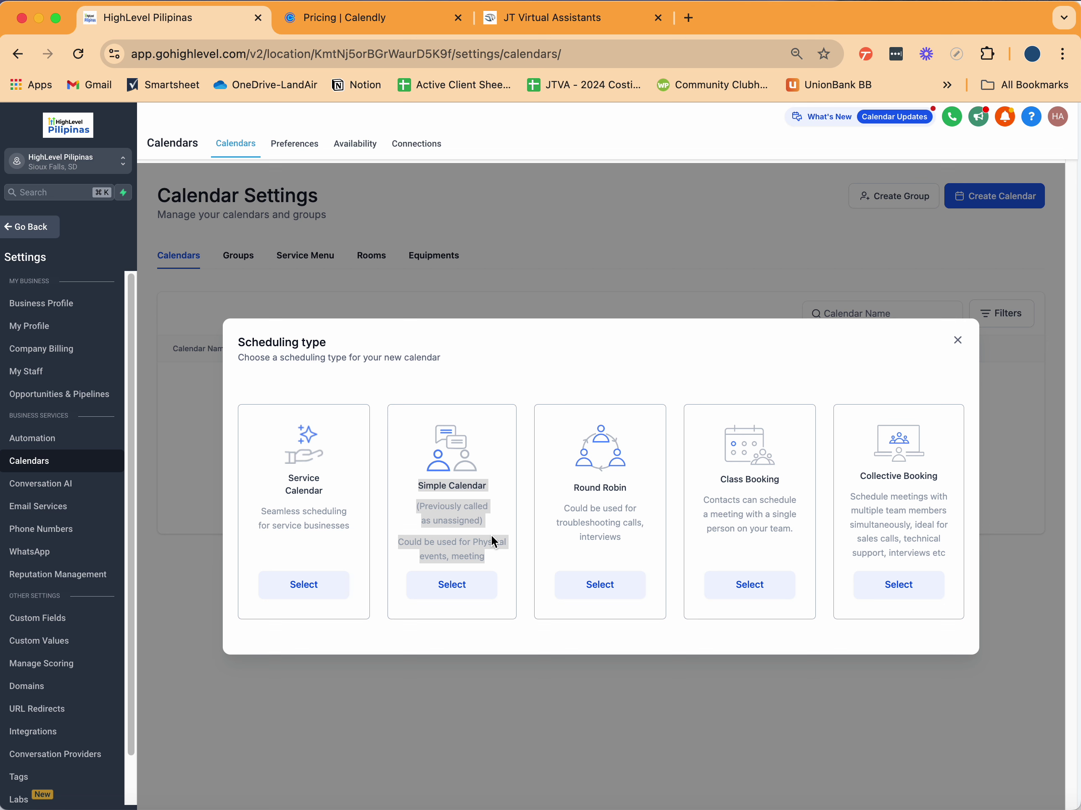
pyautogui.moveTo(403, 503); pyautogui.dragTo(267, 496)
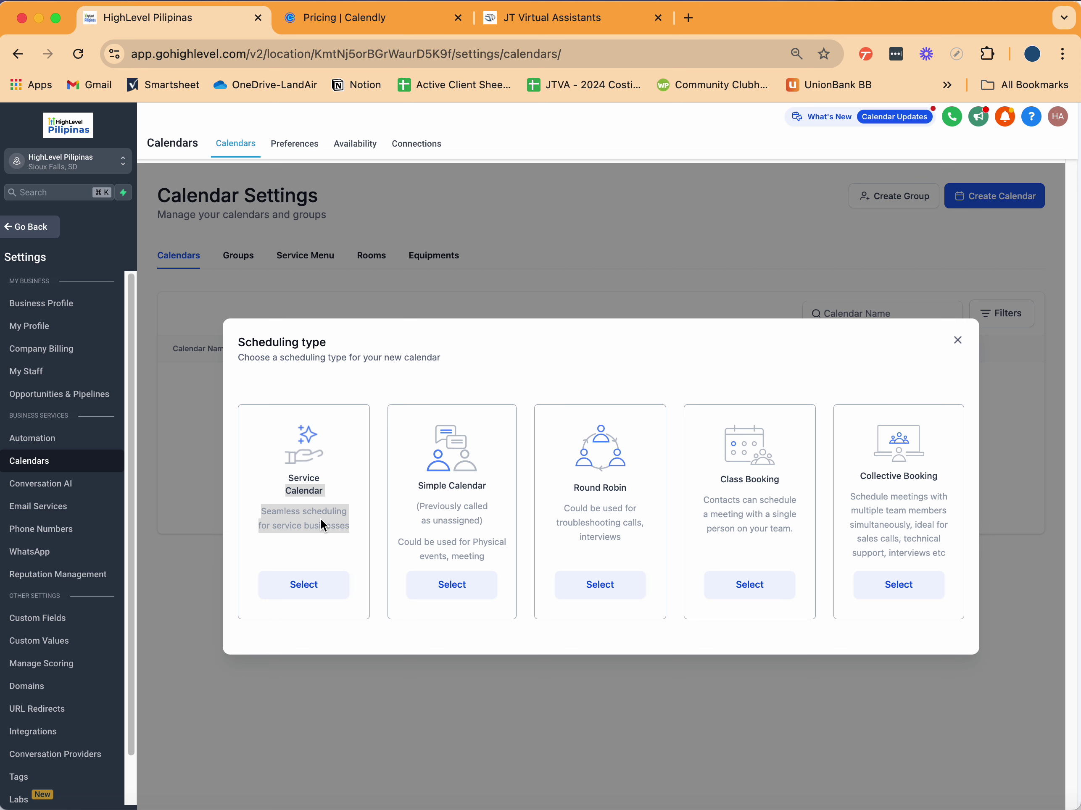
pyautogui.moveTo(417, 506); pyautogui.dragTo(479, 526)
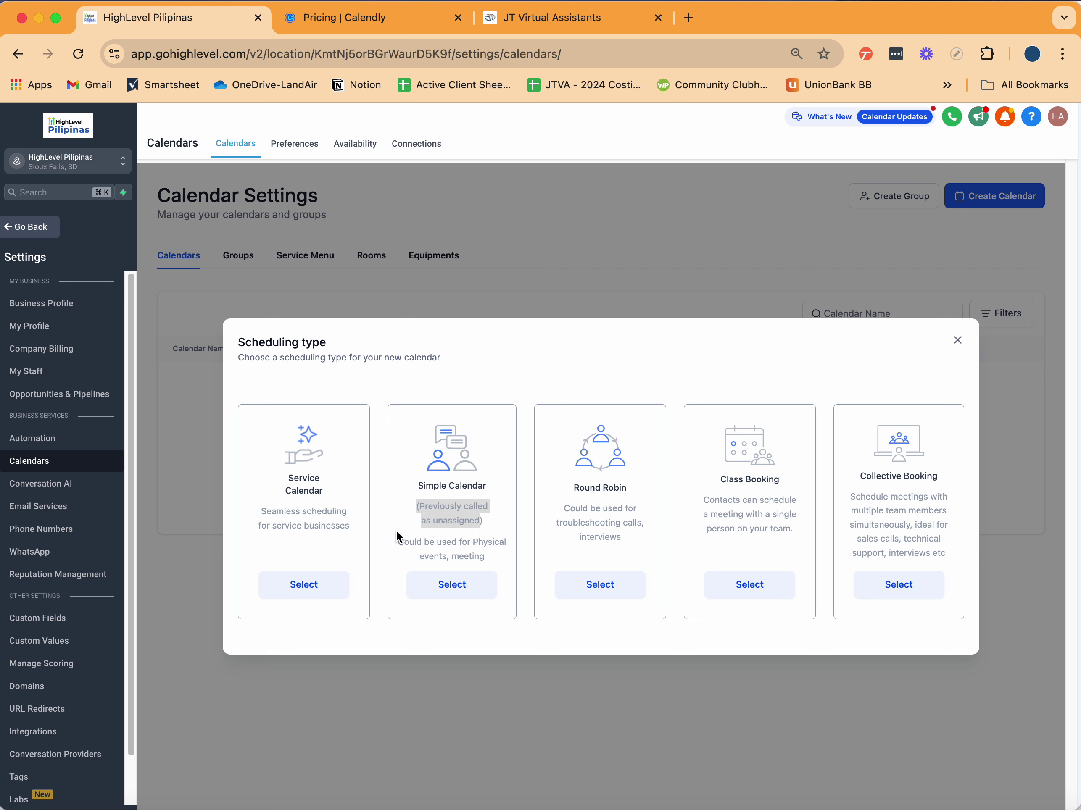
pyautogui.click(440, 511)
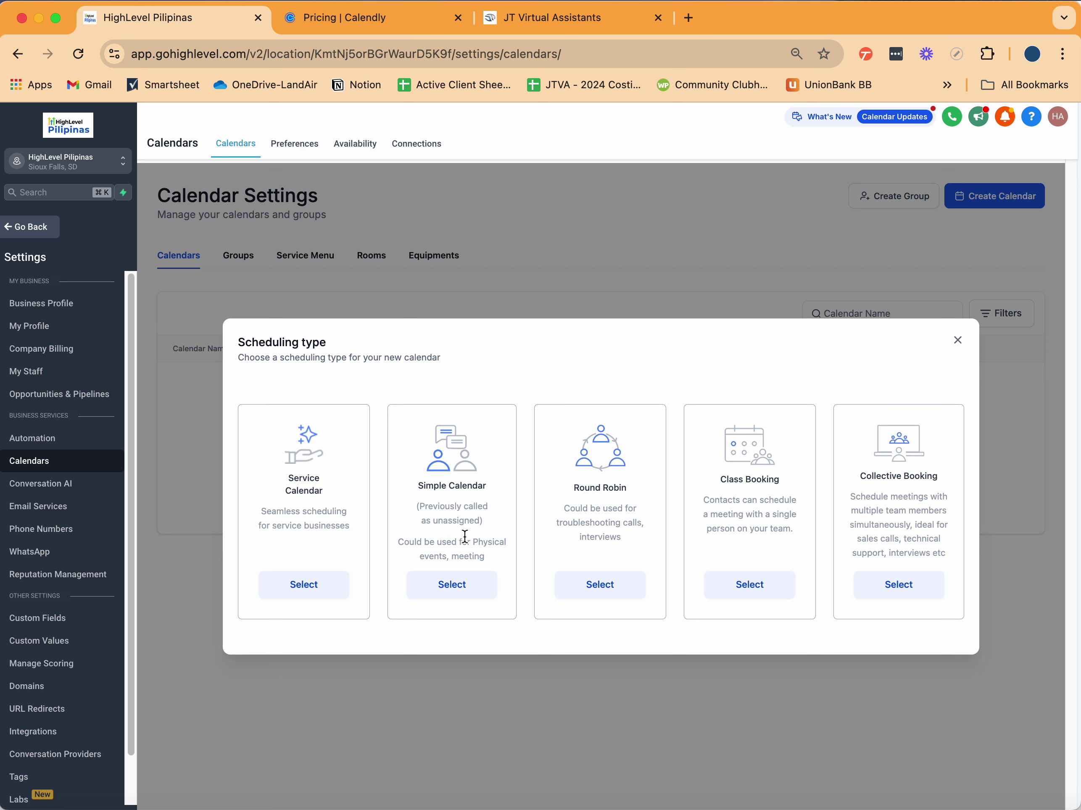
pyautogui.click(429, 498)
# Step: Choose the Service Calendar type, name the service JTVA Team, and assign HighLevel Pilipina Admin as its staff member
pyautogui.click(318, 593)
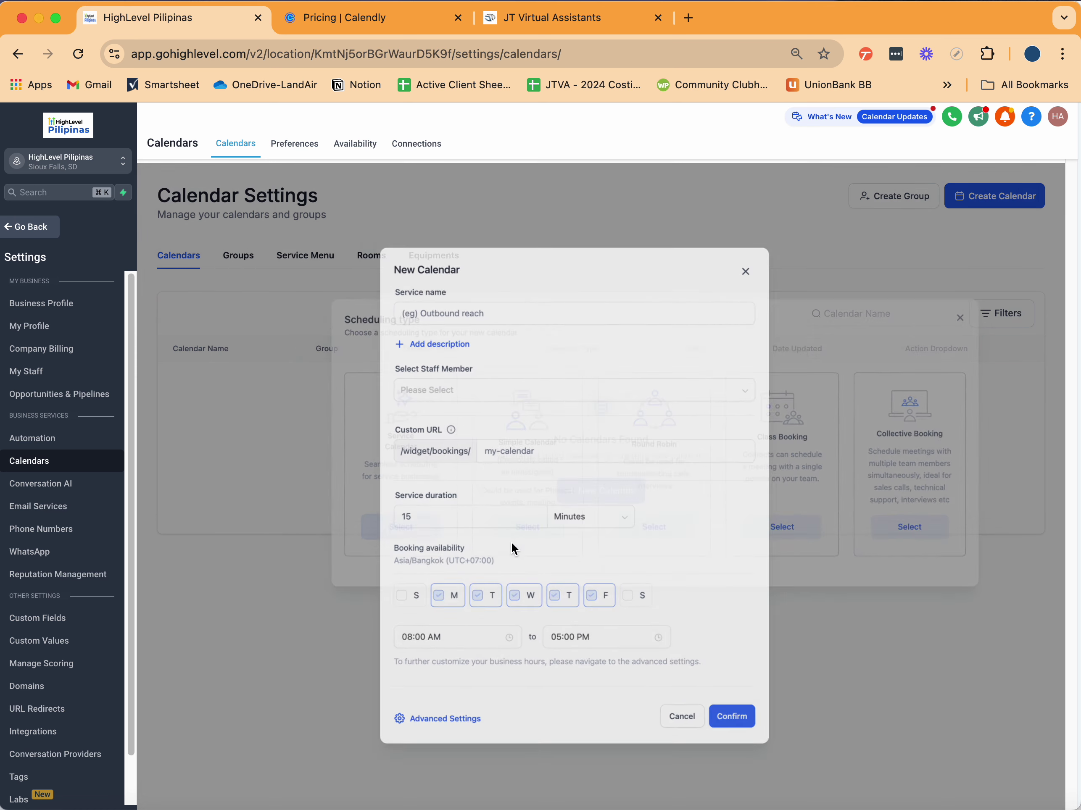
pyautogui.click(487, 289)
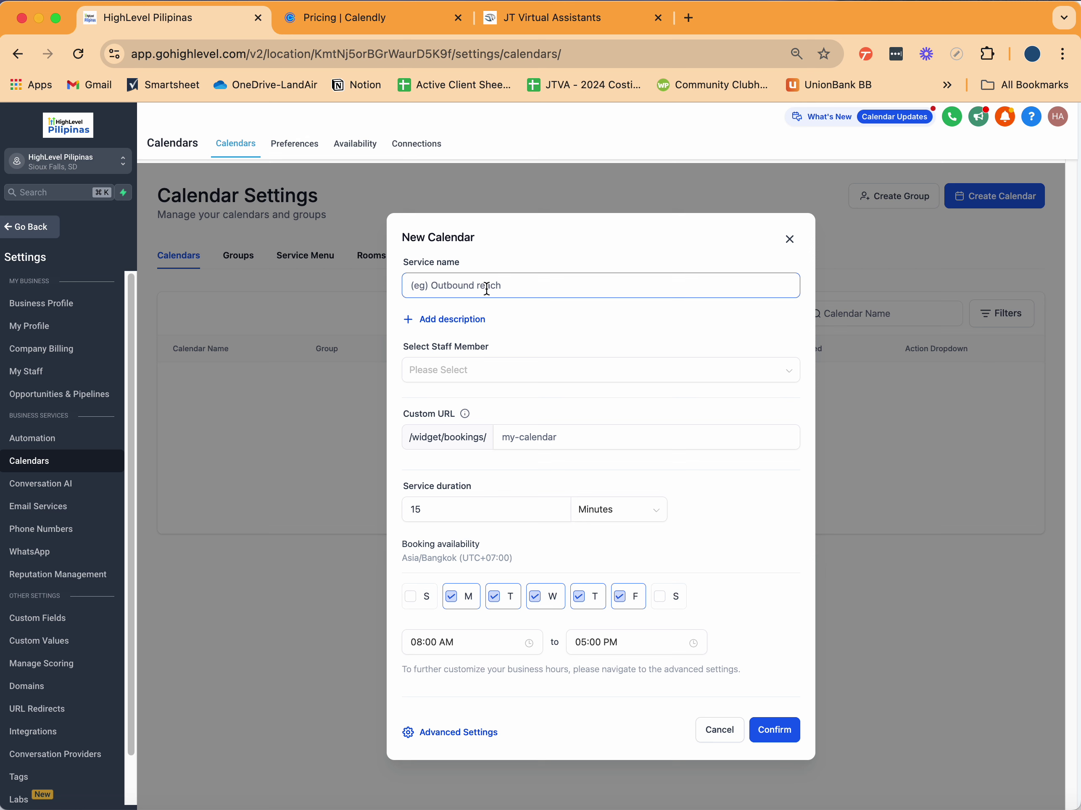
pyautogui.write('JTVA Team')
pyautogui.click(485, 374)
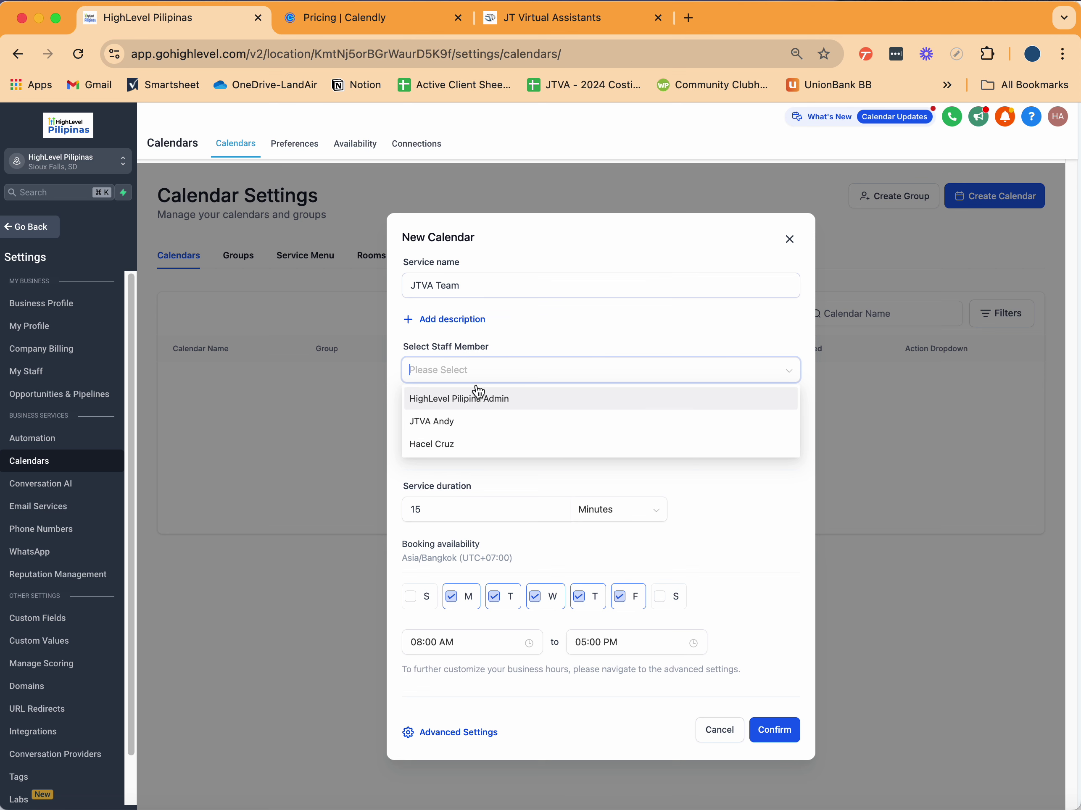
pyautogui.click(474, 403)
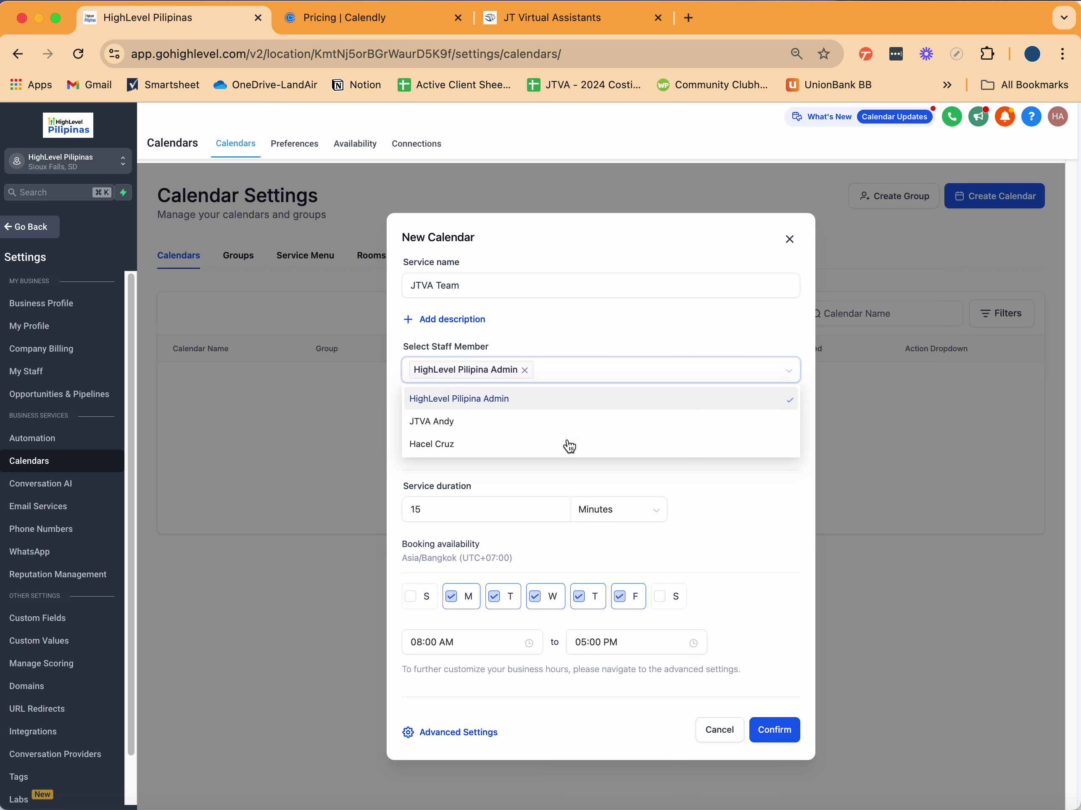
pyautogui.click(660, 512)
# Step: Set the new calendar's custom booking URL ending to jtvacalendar
pyautogui.click(612, 432)
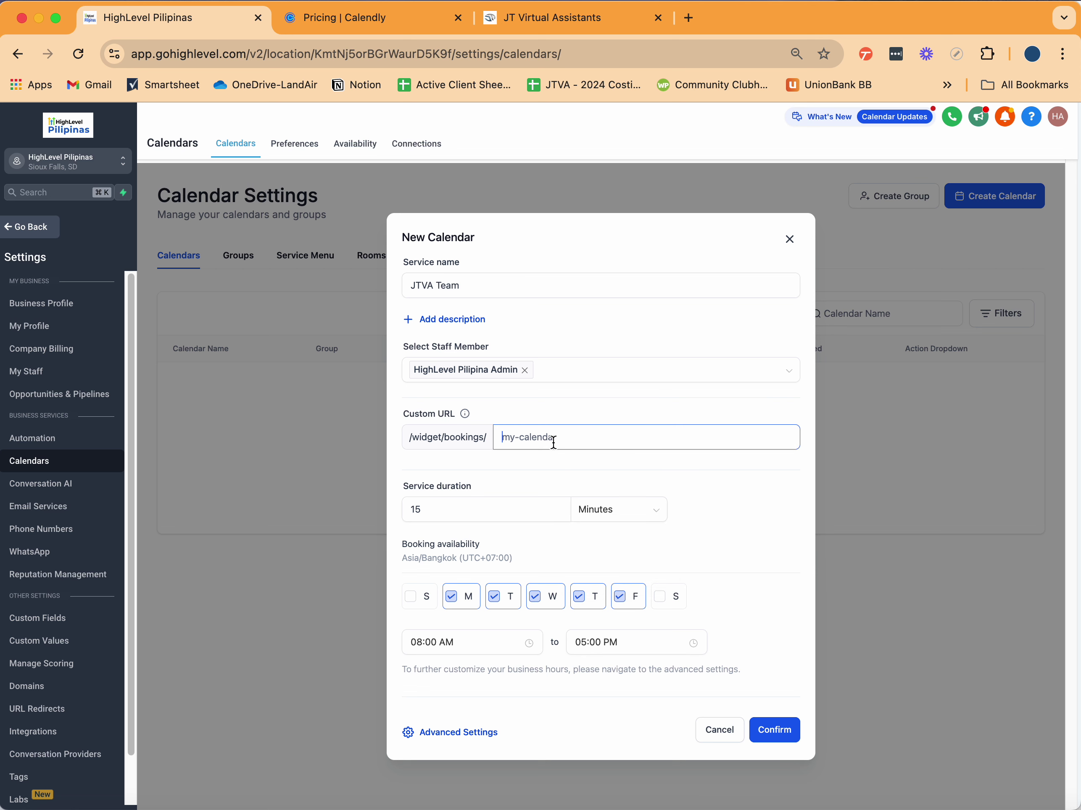
pyautogui.click(540, 22)
pyautogui.click(205, 53)
pyautogui.click(247, 47)
pyautogui.click(230, 19)
pyautogui.click(541, 23)
pyautogui.click(208, 19)
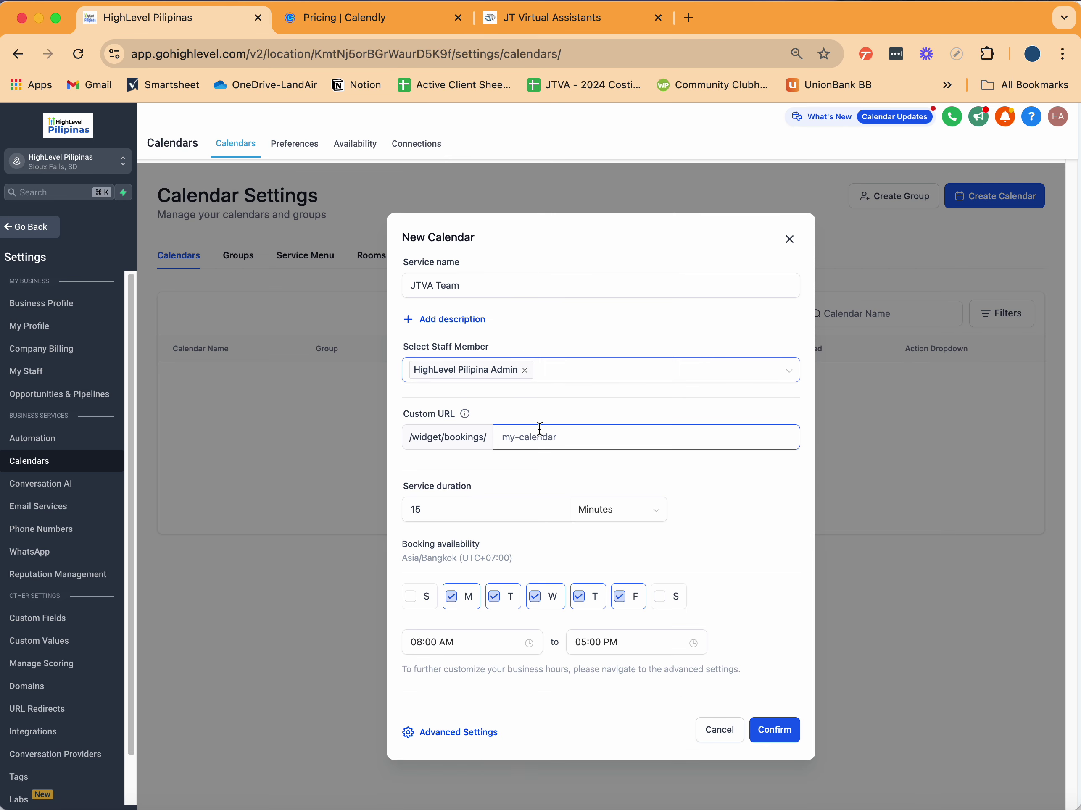
pyautogui.write('jtva')
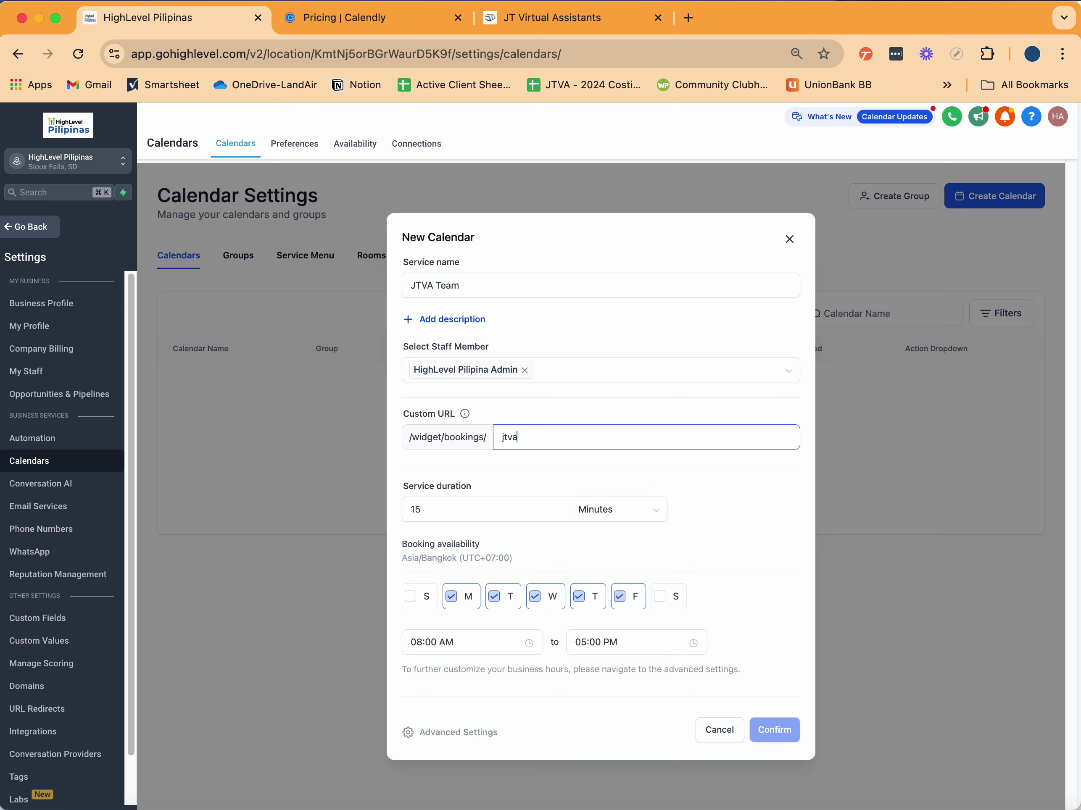
pyautogui.write('calendar')
pyautogui.press('BackSpace')
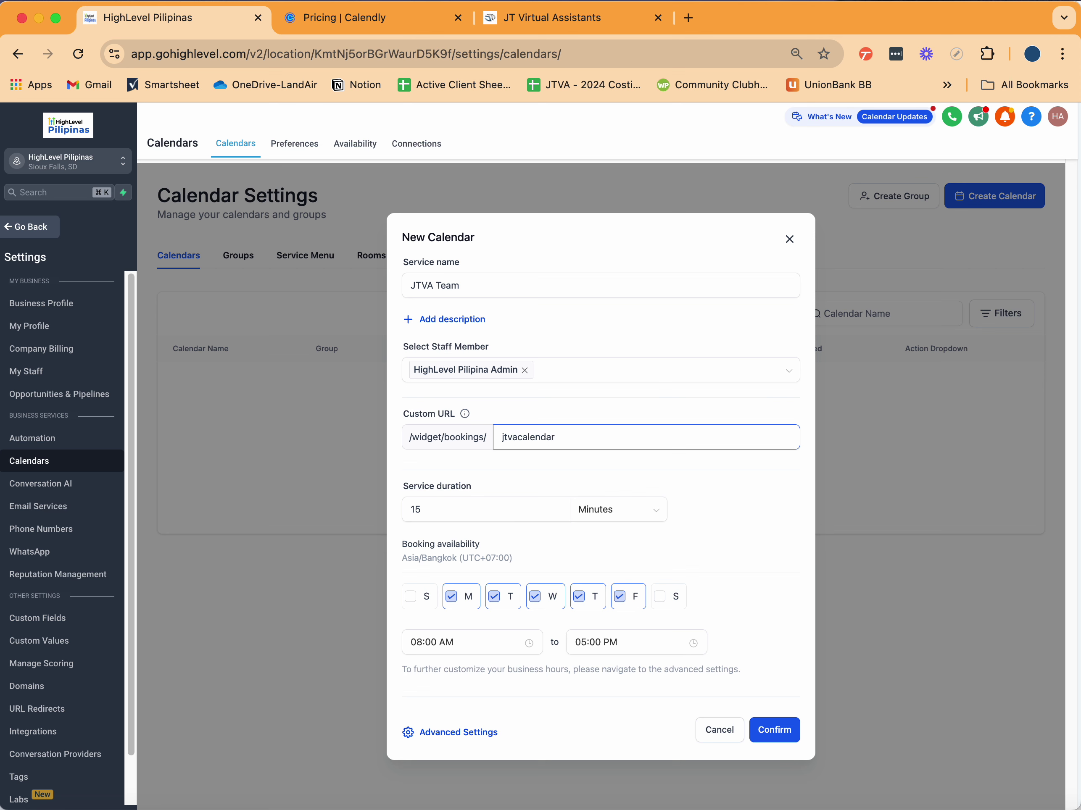
# Step: Set the service duration to 60 minutes and go to the new calendar's advanced settings
pyautogui.doubleClick(505, 511)
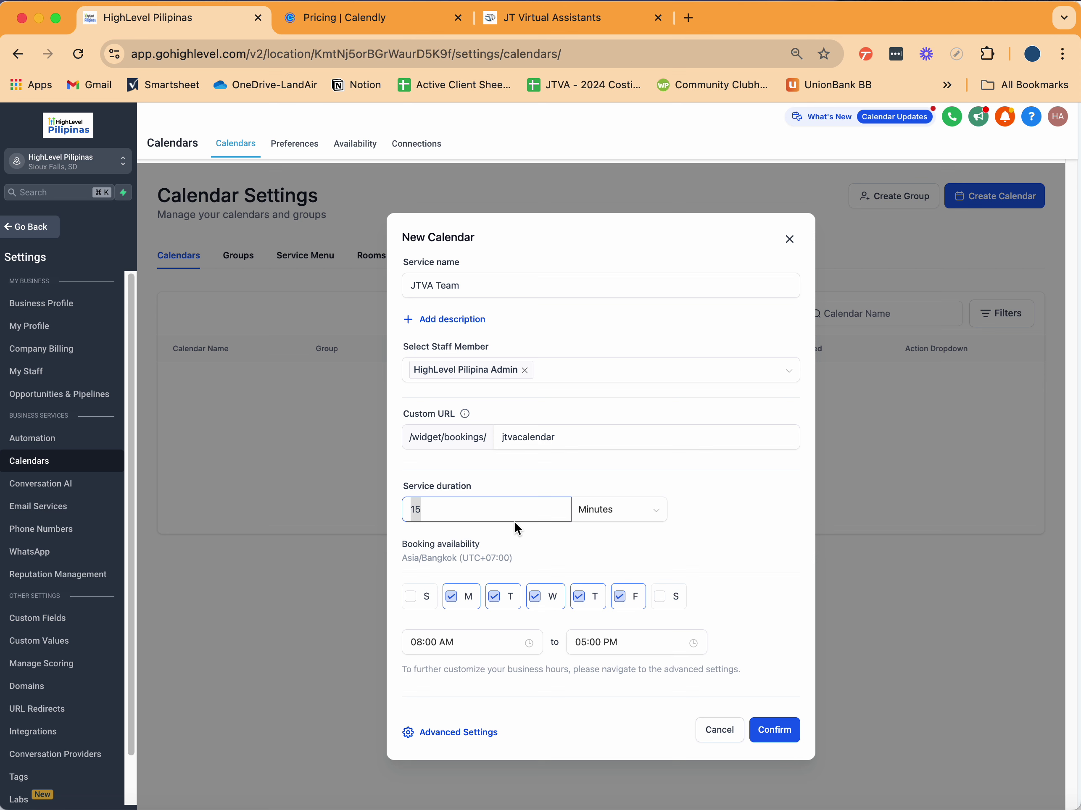
pyautogui.write('60')
pyautogui.click(496, 733)
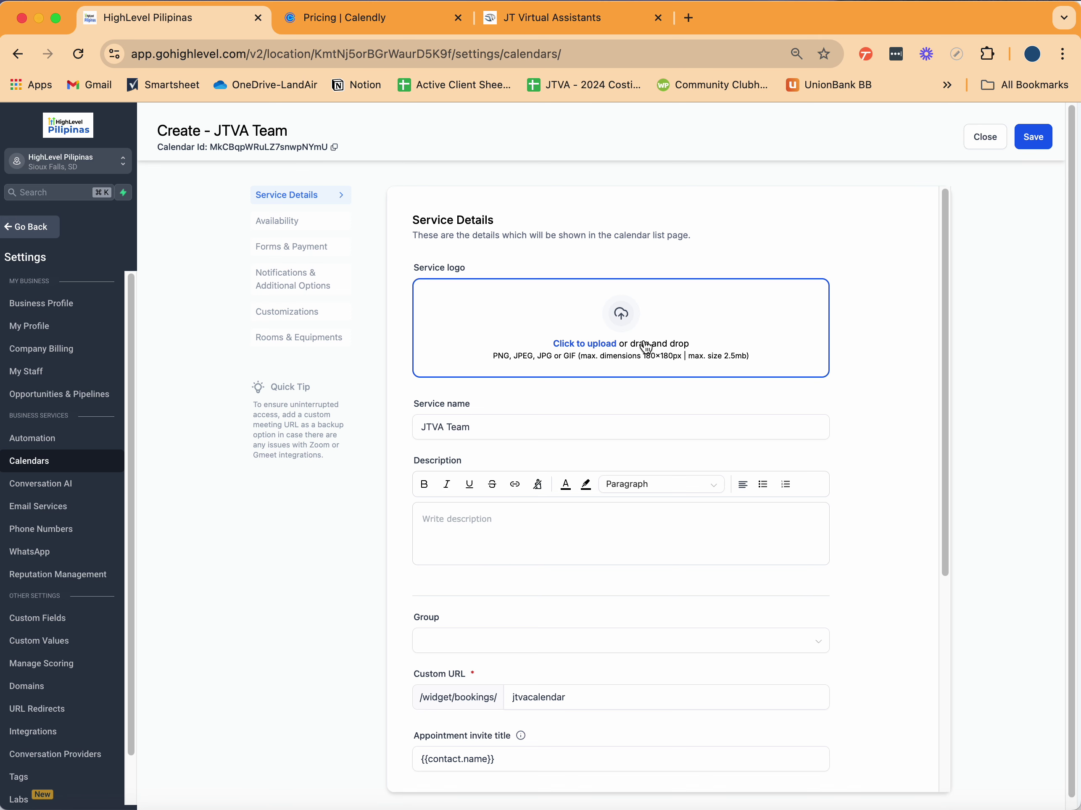
# Step: Try to upload the HighLevel Pilipinas logo screenshot from the recent files as the service logo
pyautogui.click(626, 344)
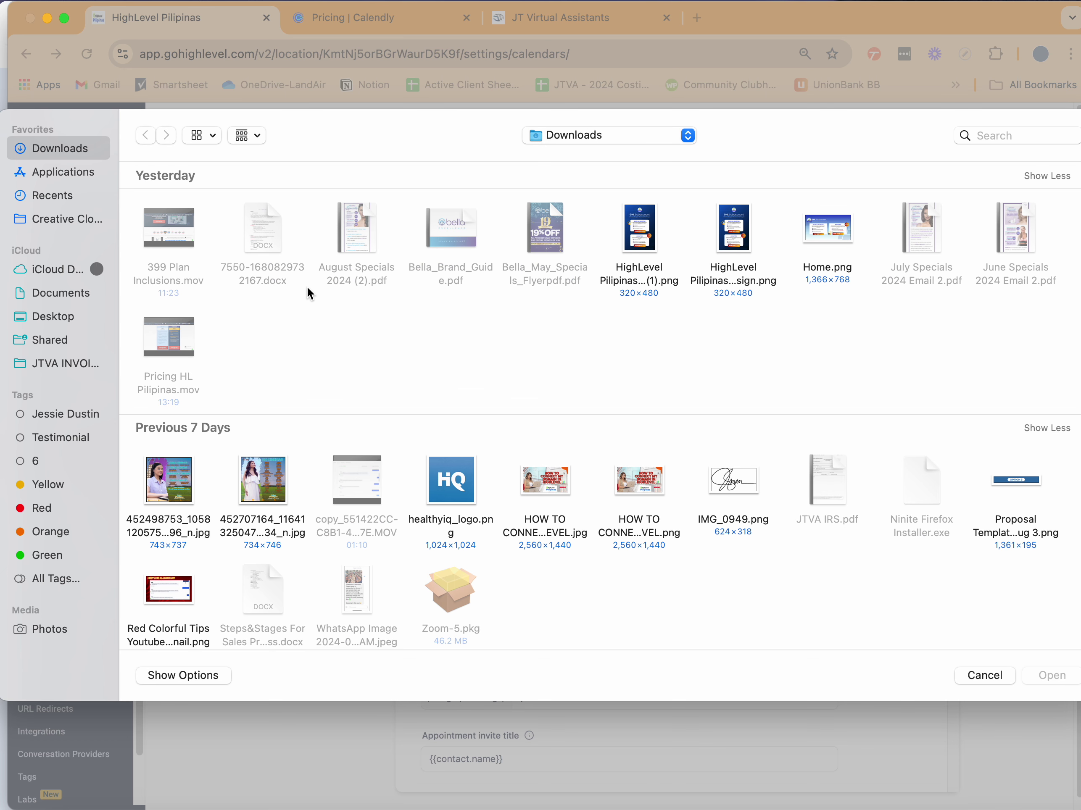
pyautogui.click(40, 198)
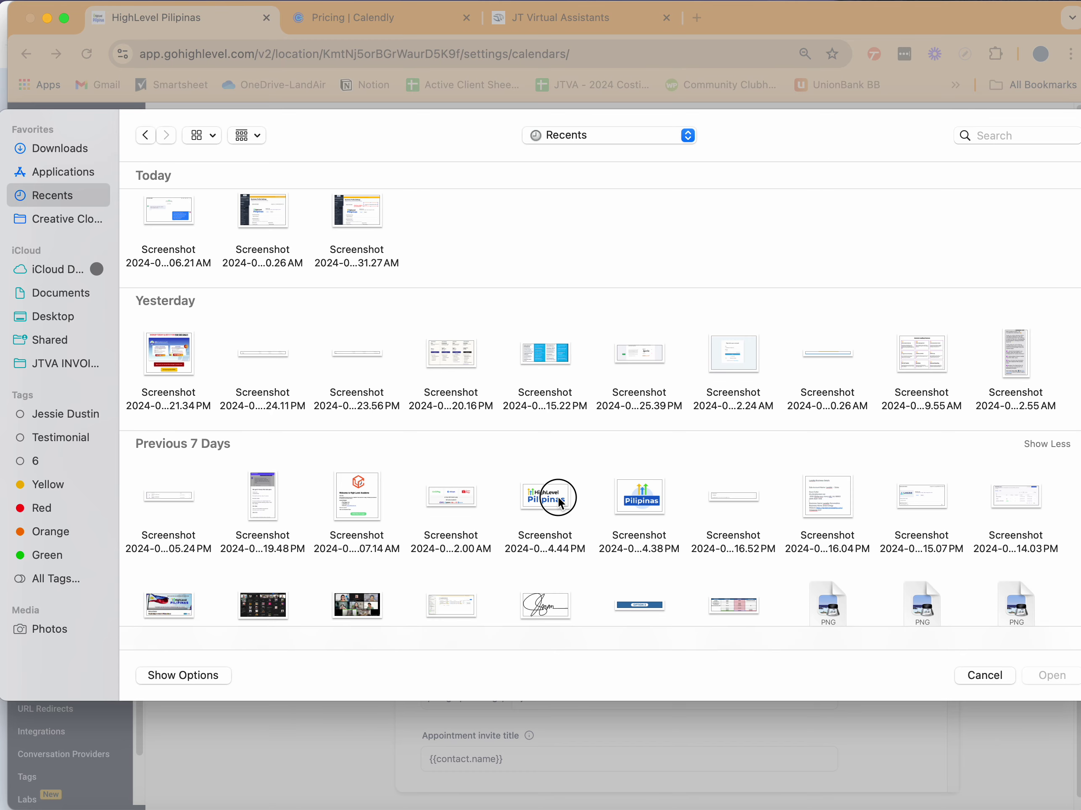
pyautogui.click(568, 496)
pyautogui.click(1054, 676)
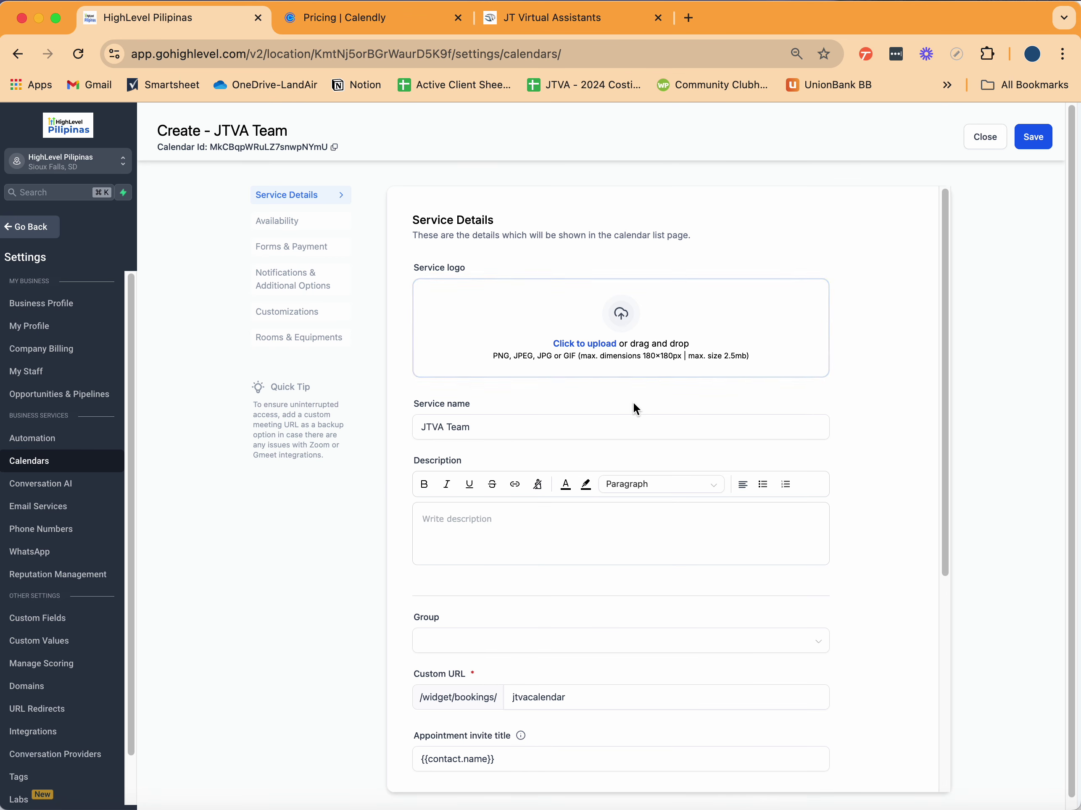
# Step: Enter "This is a calendar JTVA" as the service description and check the available group options
pyautogui.scroll(-5, 593, 431)
pyautogui.click(491, 286)
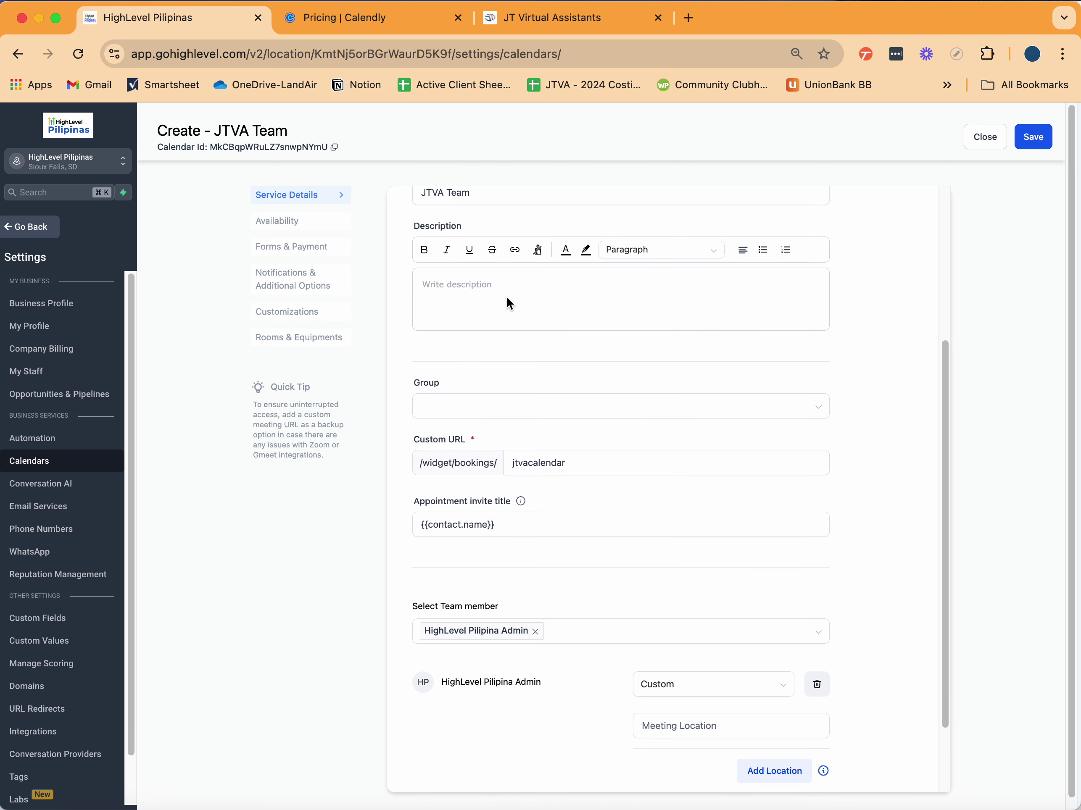
pyautogui.write('Thisi is a calendar JTVA')
pyautogui.click(466, 406)
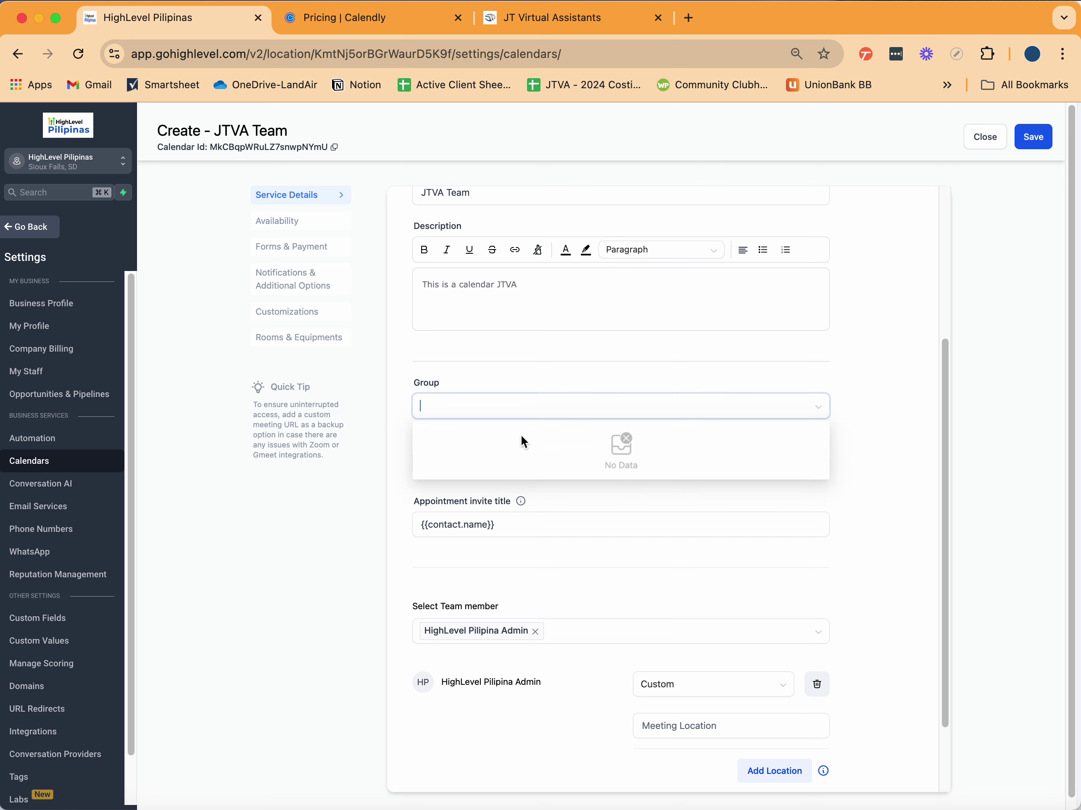
pyautogui.click(725, 515)
pyautogui.click(530, 403)
pyautogui.click(583, 310)
pyautogui.click(617, 471)
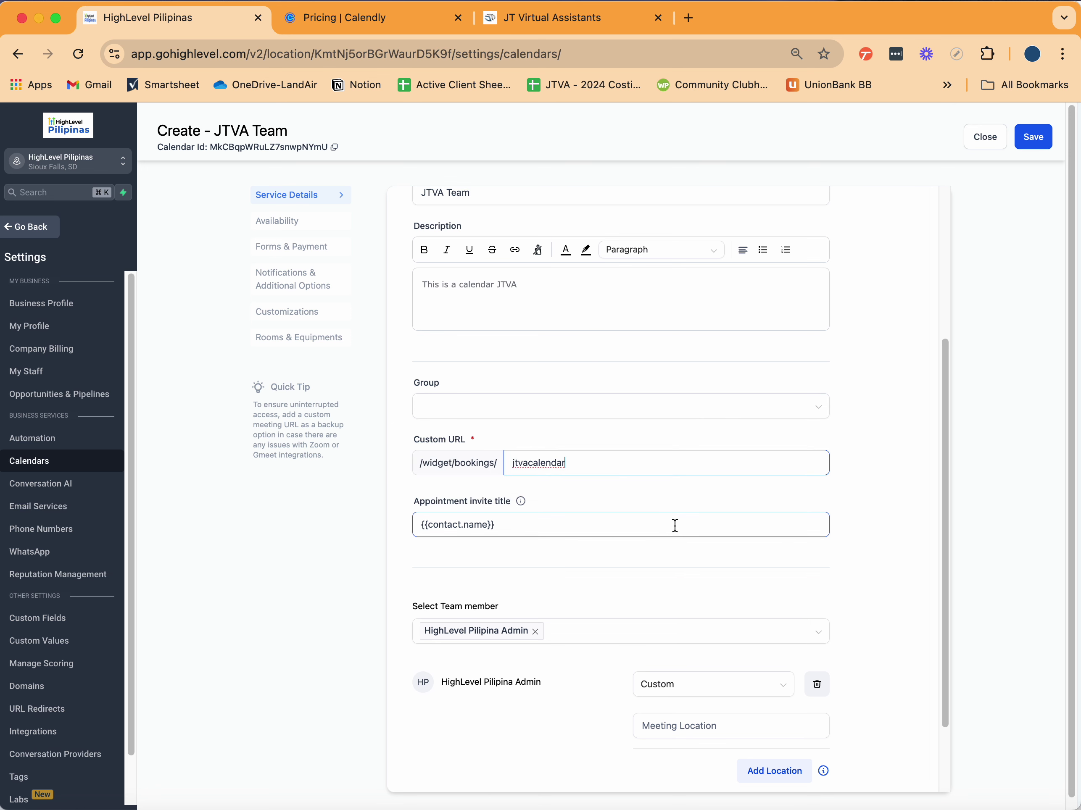
# Step: Review the appointment invite title and open the Custom Fields settings in a separate browser tab
pyautogui.scroll(-1, 585, 508)
pyautogui.tripleClick(483, 482)
pyautogui.click(579, 488)
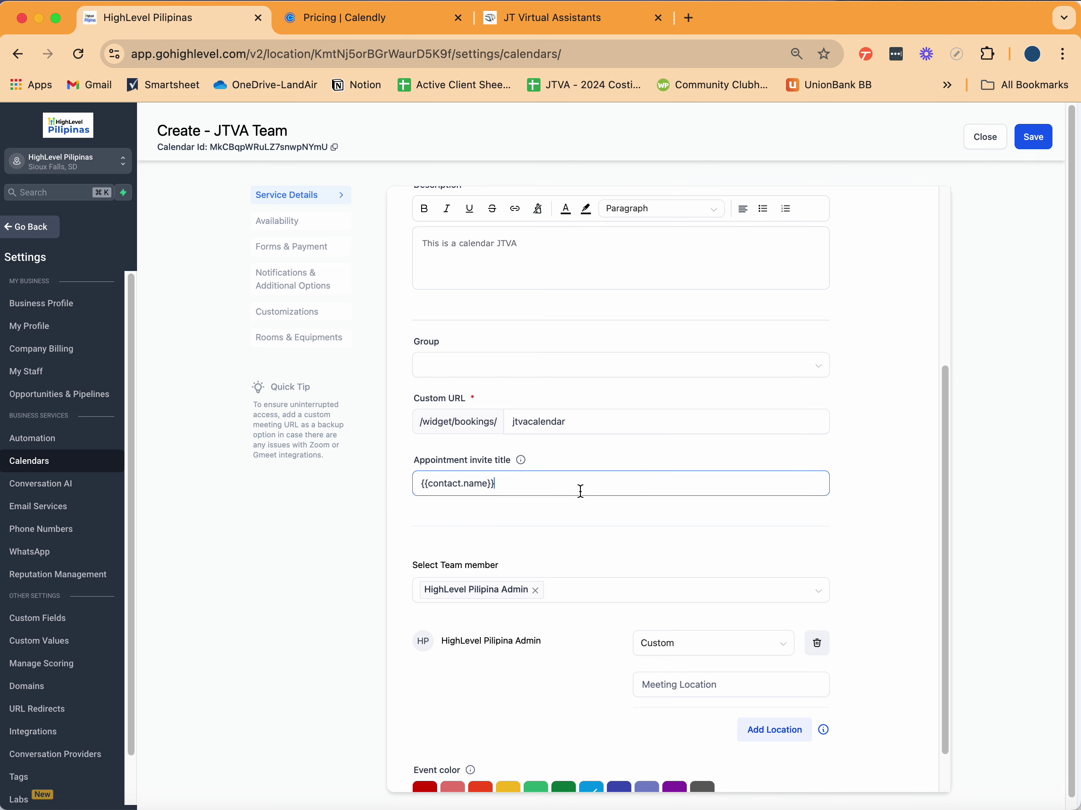
pyautogui.moveTo(792, 15); pyautogui.dragTo(752, 14)
pyautogui.click(485, 500)
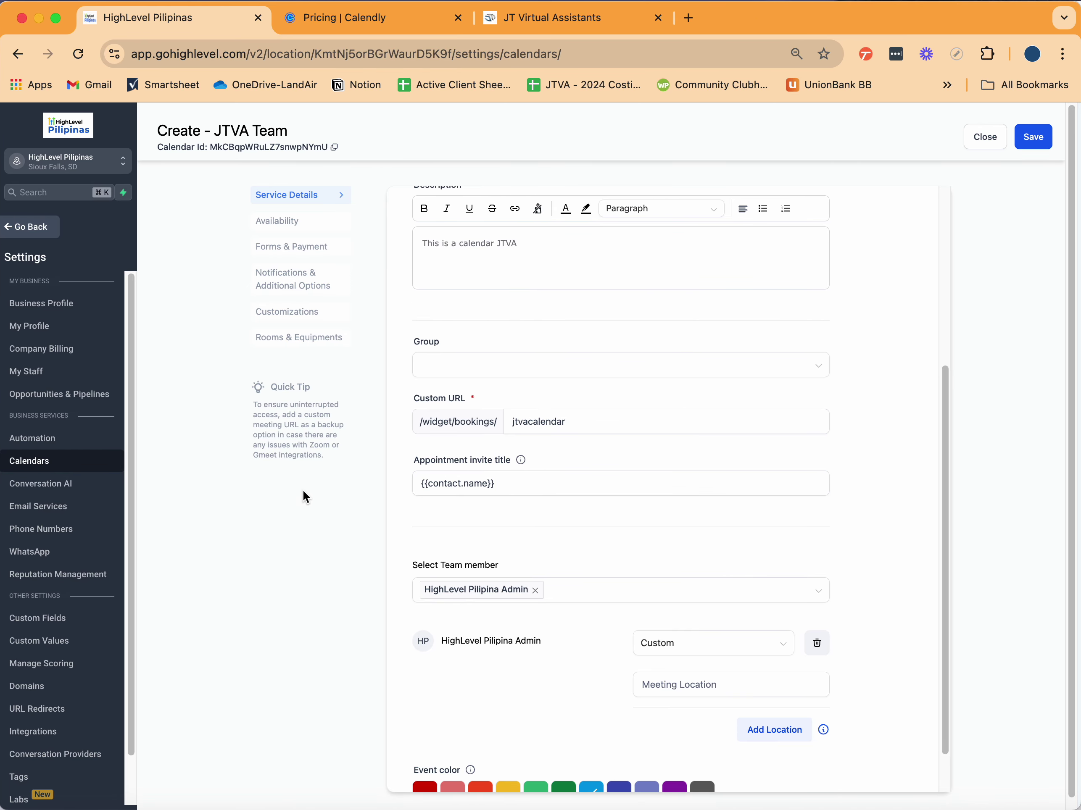
pyautogui.rightClick(74, 630)
pyautogui.click(79, 636)
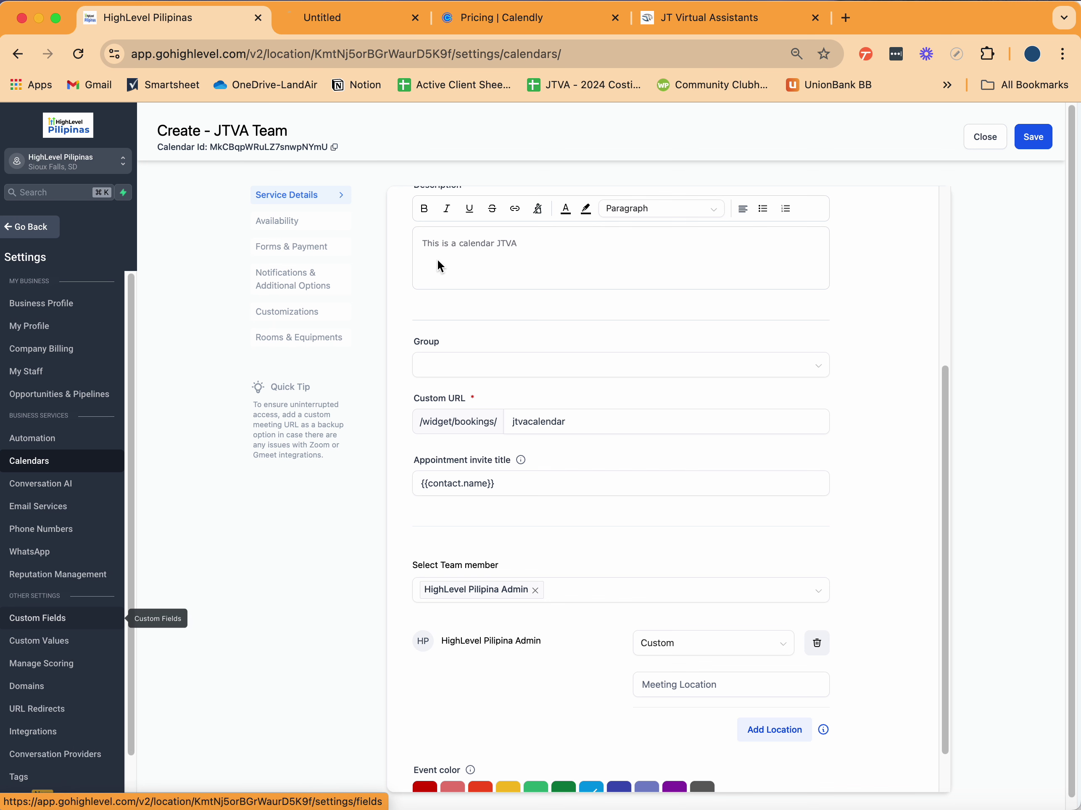
# Step: Copy the Phone field's unique key from Custom Fields and extend the appointment invite title to "{{contact.name}} - {{ contact.phone }}"
pyautogui.click(536, 481)
pyautogui.moveTo(535, 480); pyautogui.dragTo(417, 480)
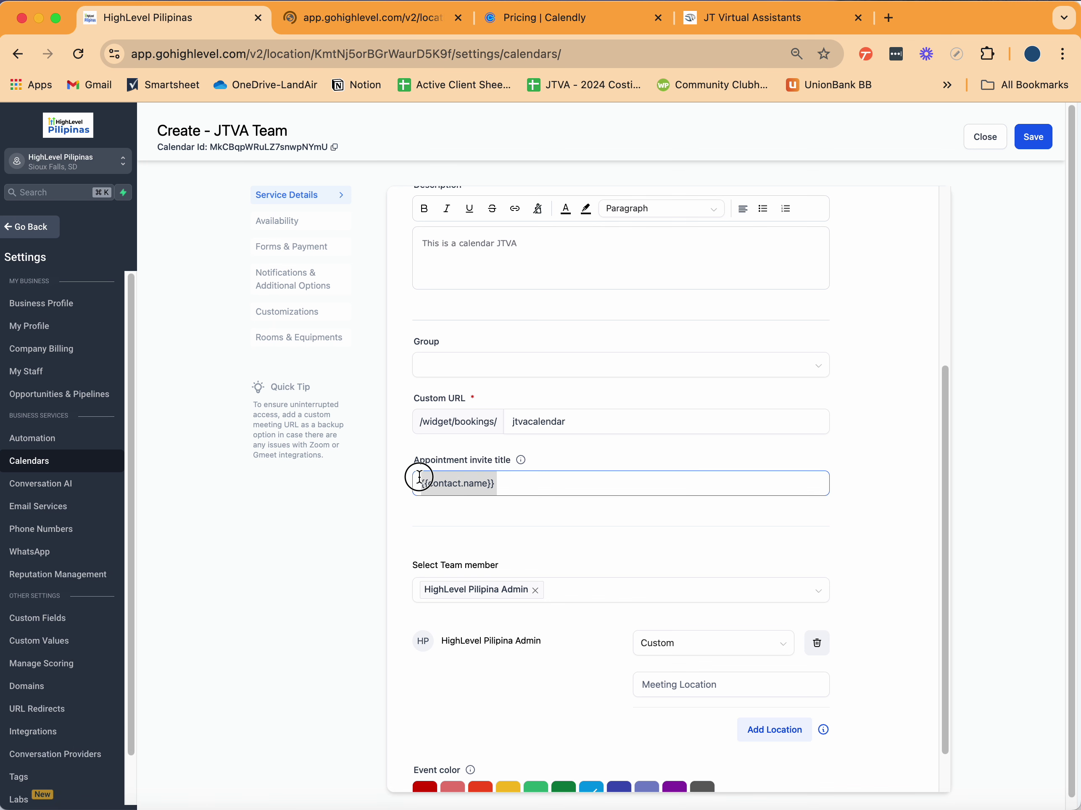
pyautogui.click(514, 484)
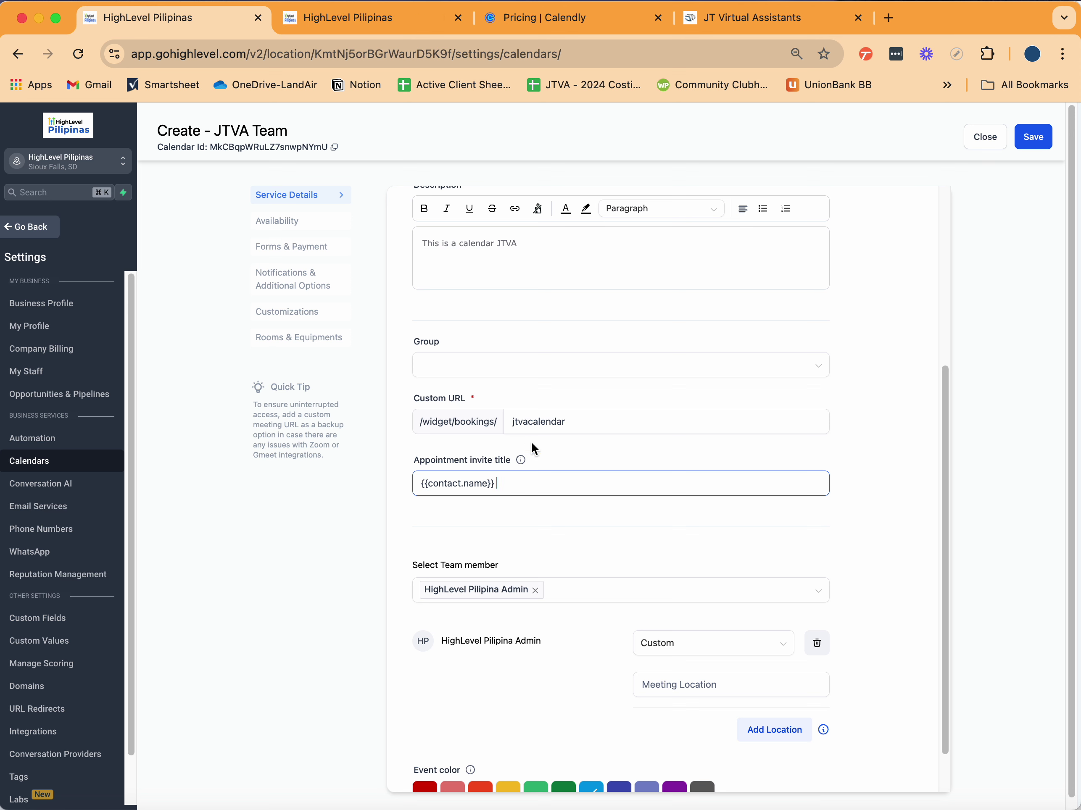
pyautogui.click(513, 487)
pyautogui.moveTo(513, 487); pyautogui.dragTo(423, 484)
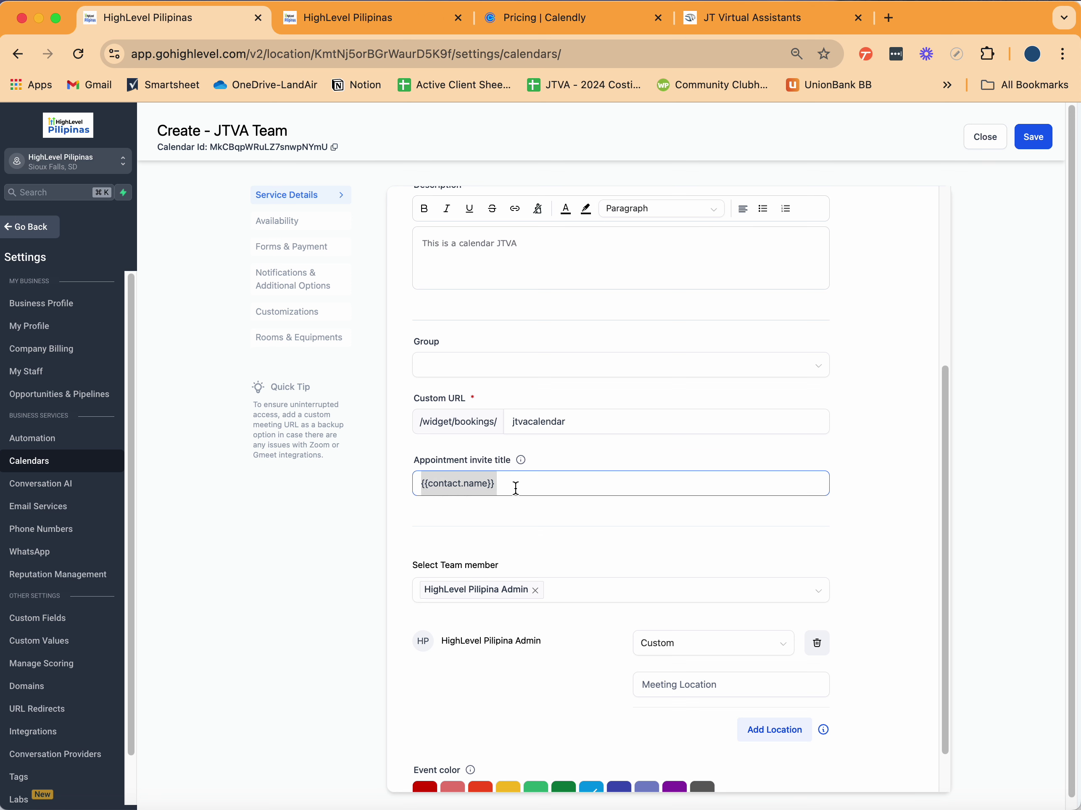
pyautogui.click(385, 19)
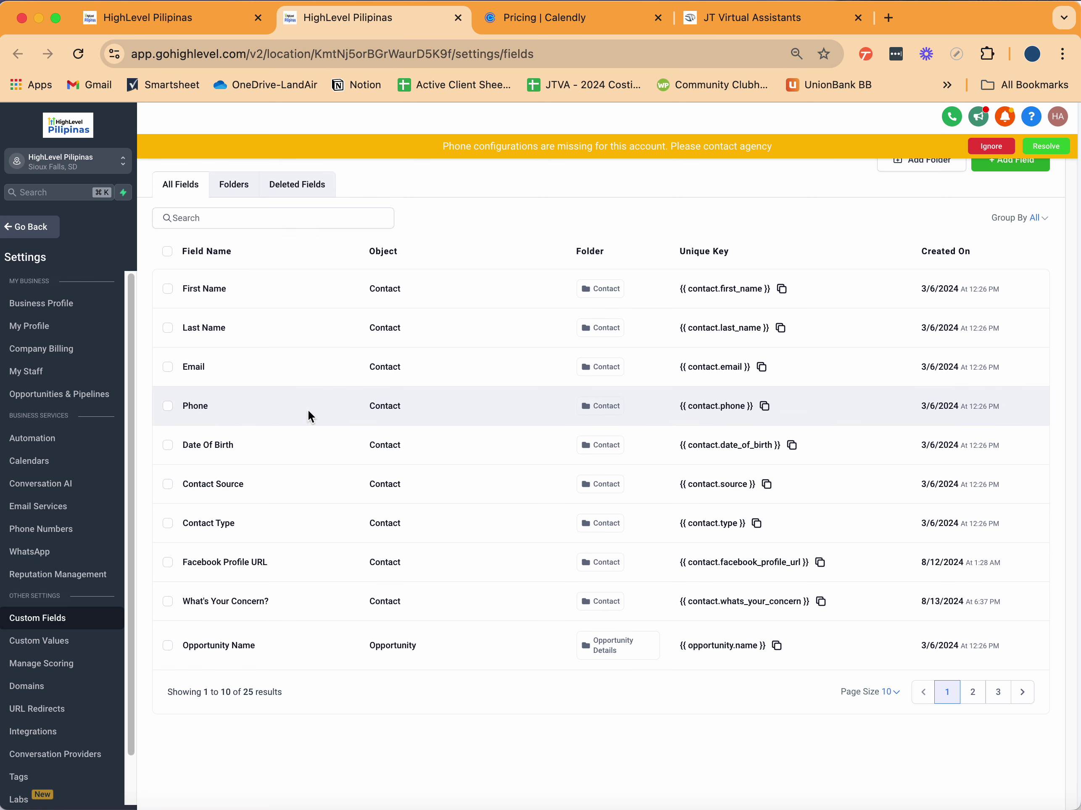
pyautogui.click(766, 409)
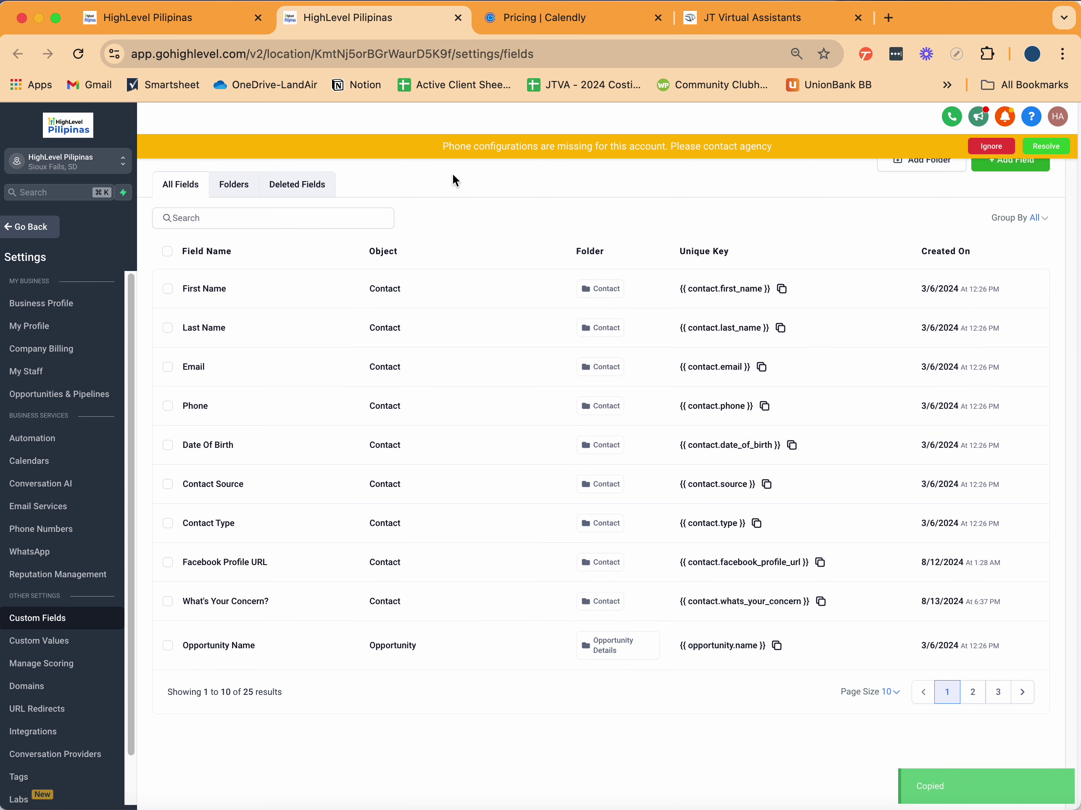
pyautogui.click(212, 35)
pyautogui.click(524, 481)
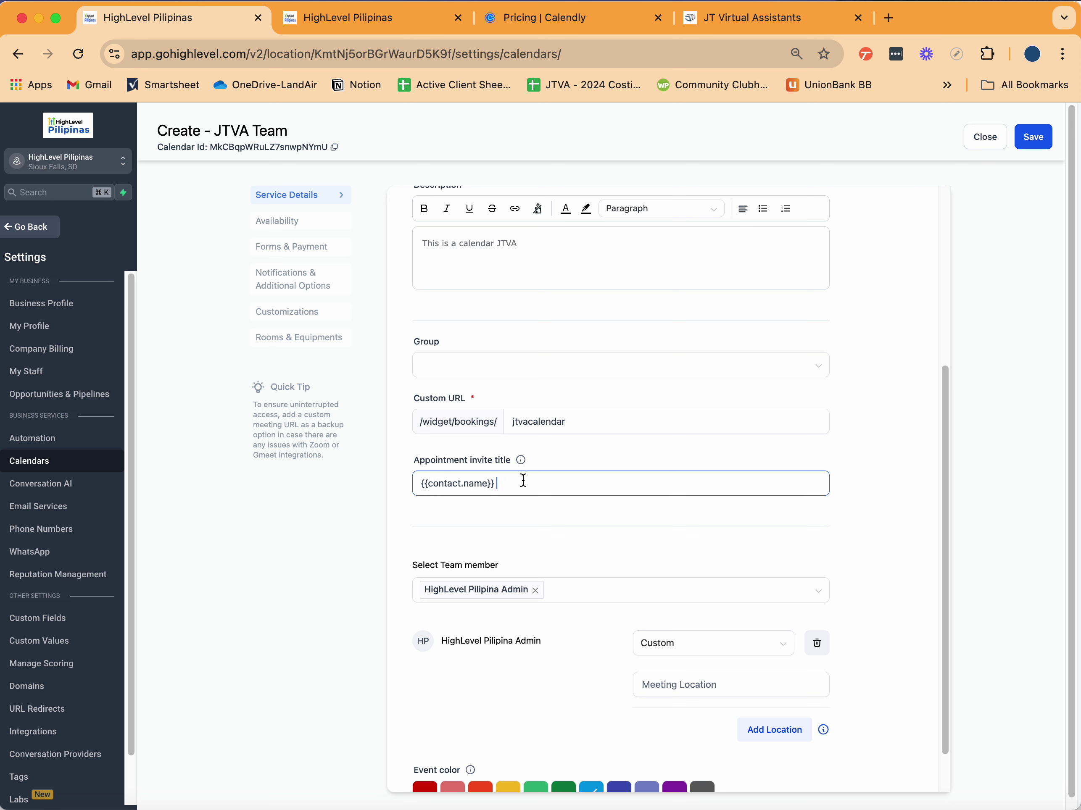
pyautogui.write('-')
pyautogui.press('super+v')
pyautogui.click(421, 484)
# Step: Set the meeting location for HighLevel Pilipina Admin to Zoom
pyautogui.scroll(-3, 705, 562)
pyautogui.click(698, 586)
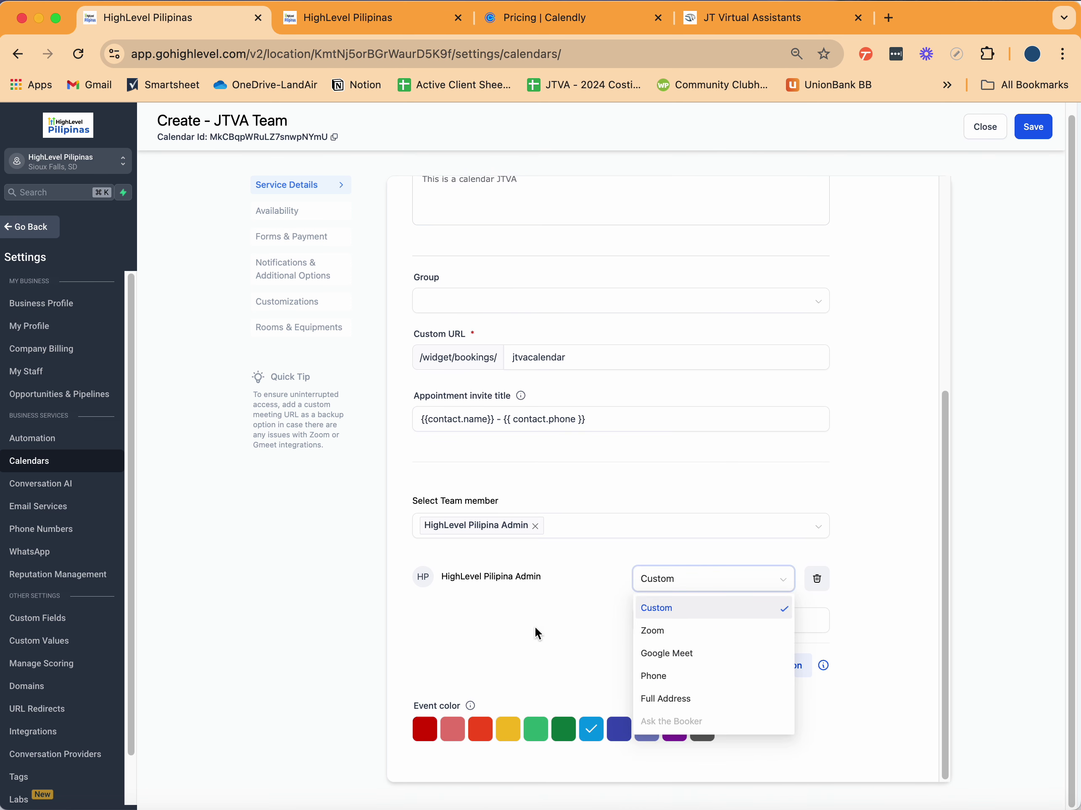
pyautogui.click(699, 588)
pyautogui.click(704, 591)
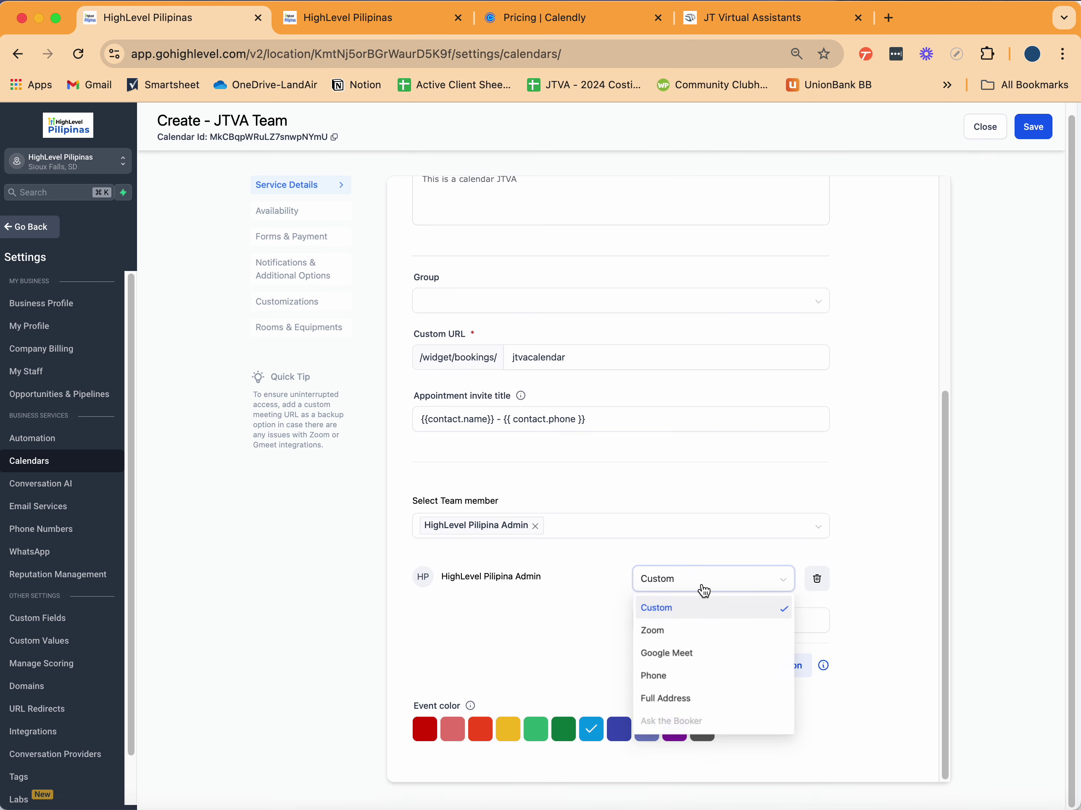
pyautogui.click(691, 633)
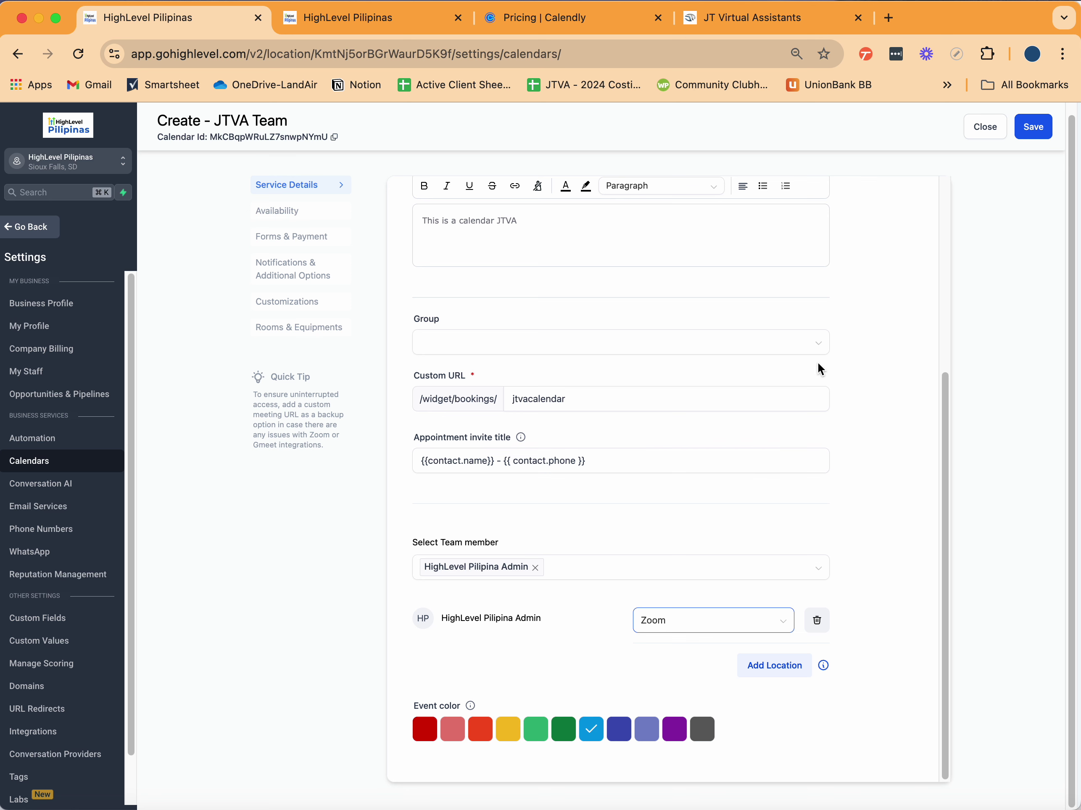
# Step: Set the event color to dark blue and open the calendar's Availability settings
pyautogui.click(622, 731)
pyautogui.click(261, 211)
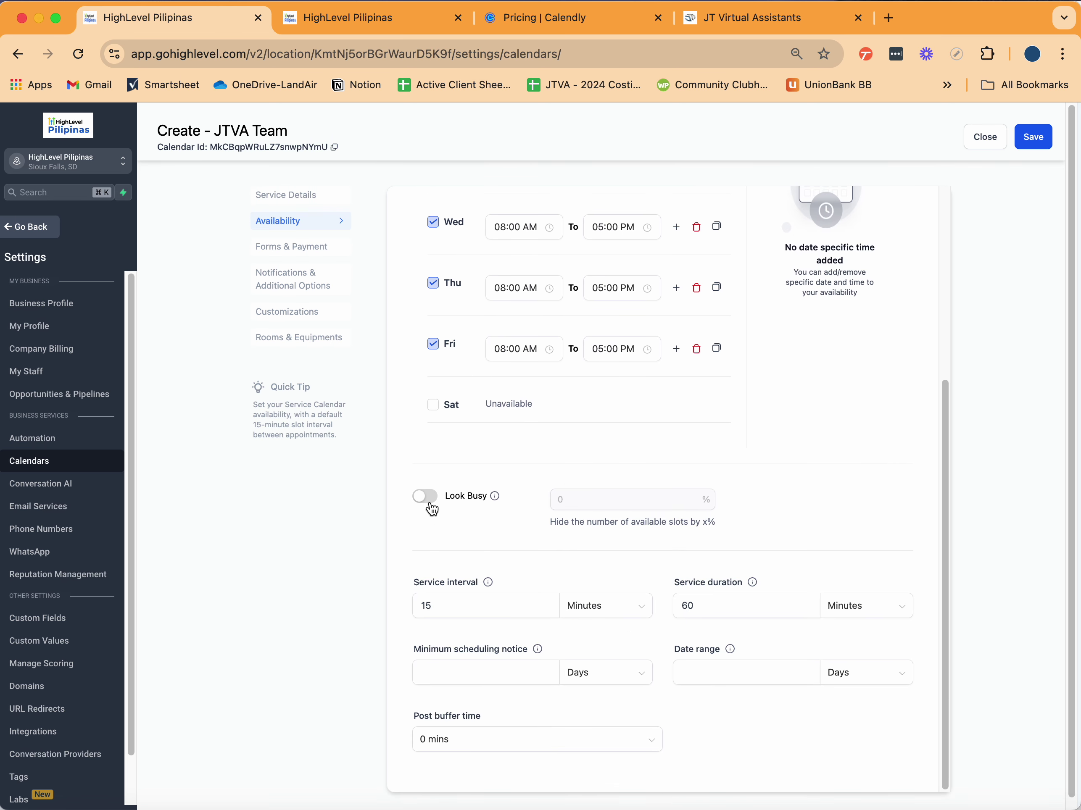
# Step: Try the Look Busy option, read its explanation, and turn it back off
pyautogui.click(429, 500)
pyautogui.click(555, 500)
pyautogui.moveTo(494, 498)
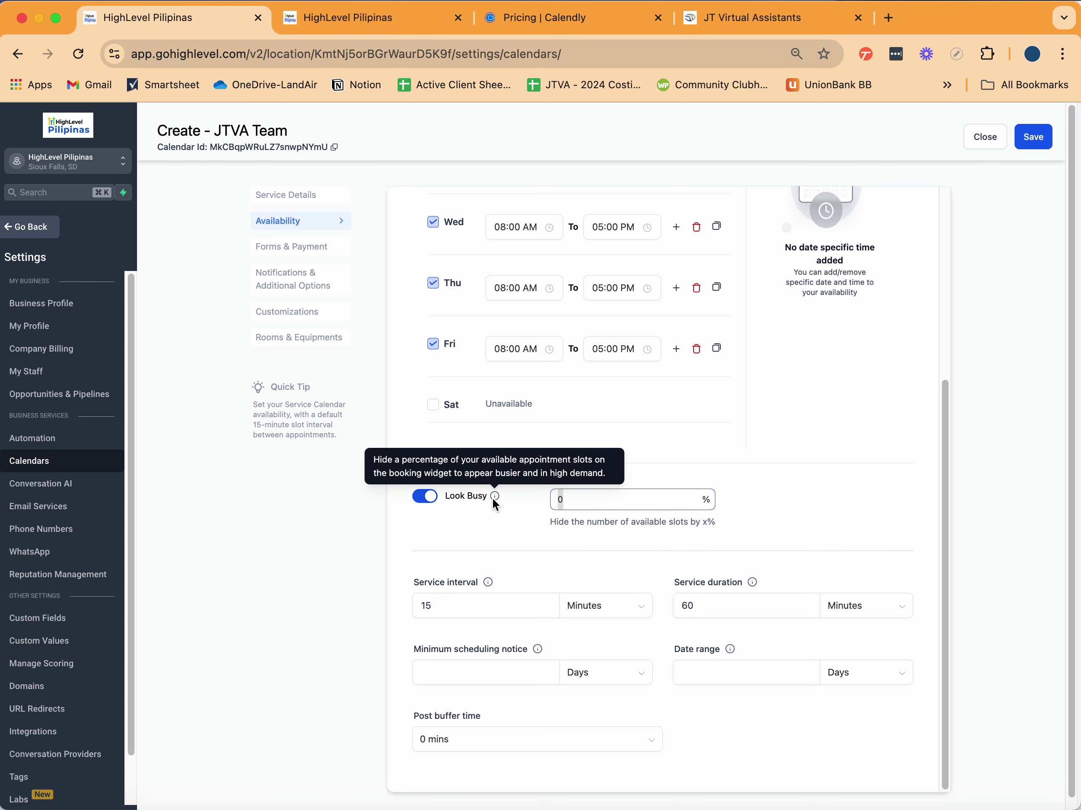
pyautogui.click(440, 496)
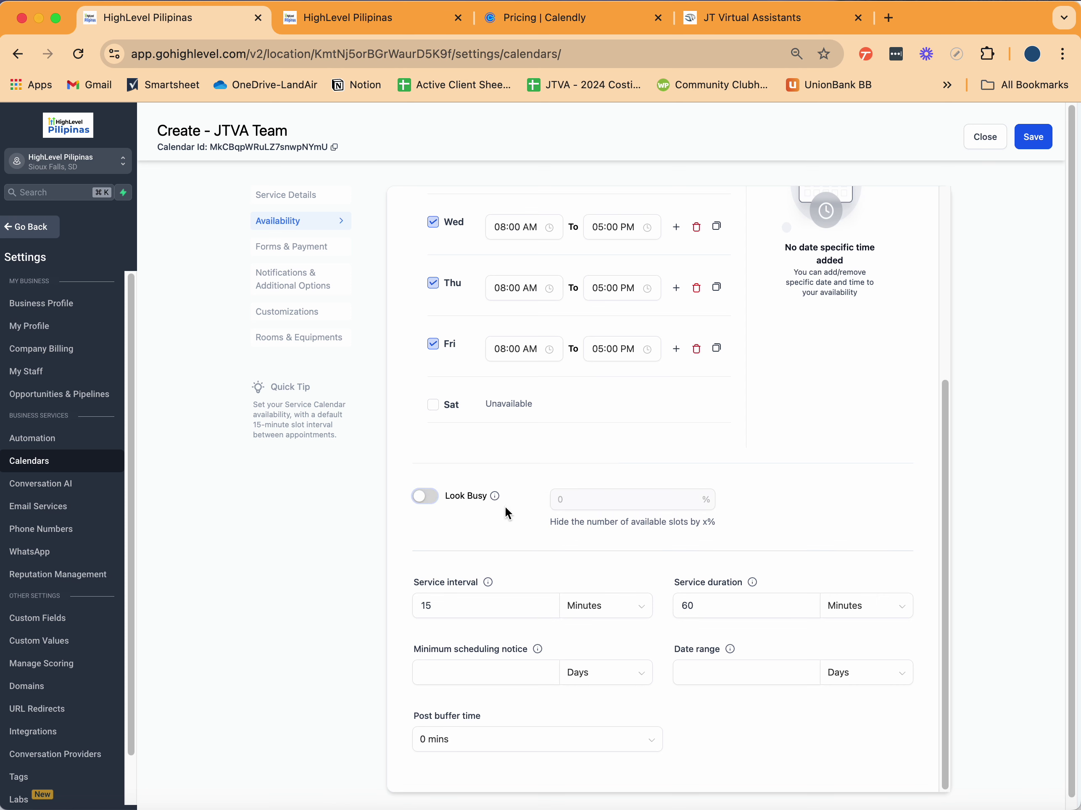
# Step: Set the calendar's minimum scheduling notice to 1 day
pyautogui.scroll(-1, 637, 481)
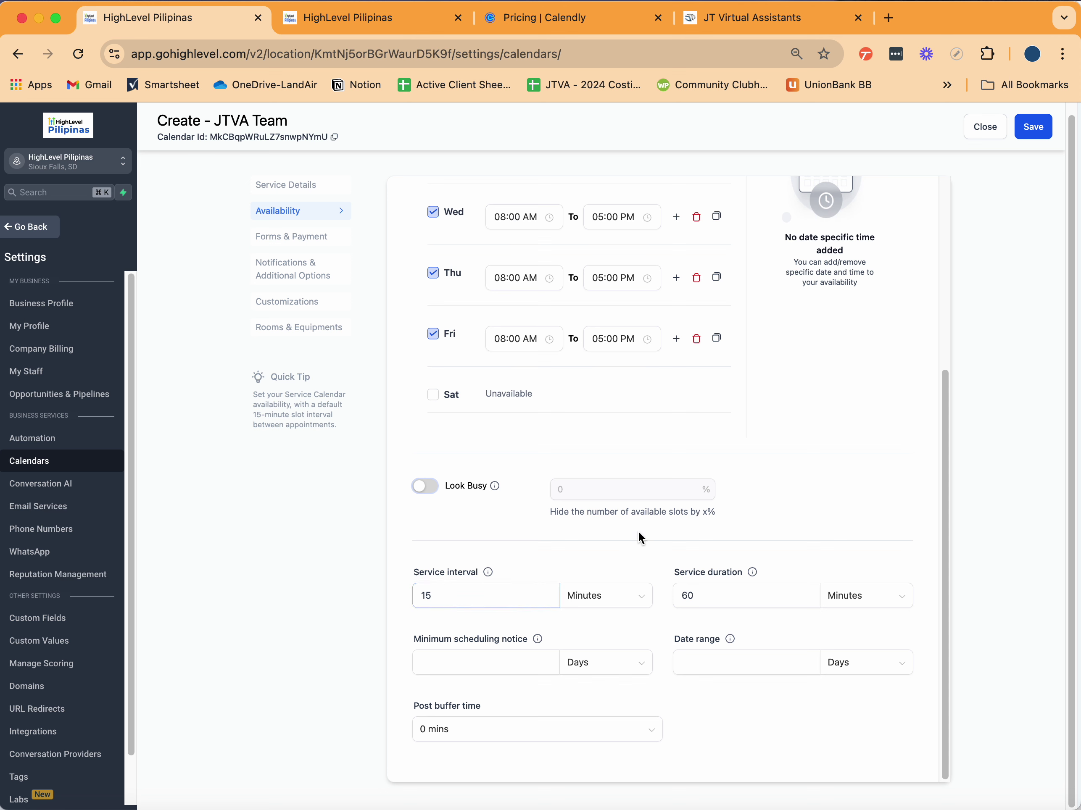
pyautogui.moveTo(408, 564); pyautogui.dragTo(447, 581)
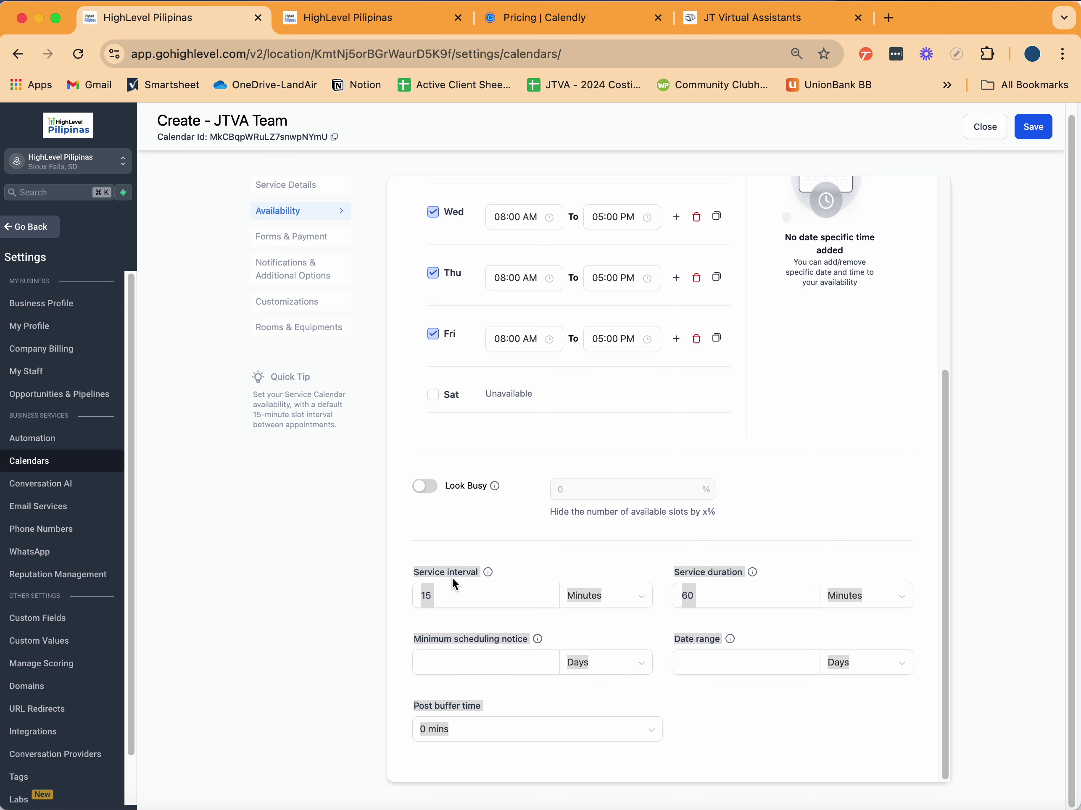
pyautogui.click(460, 569)
pyautogui.click(492, 600)
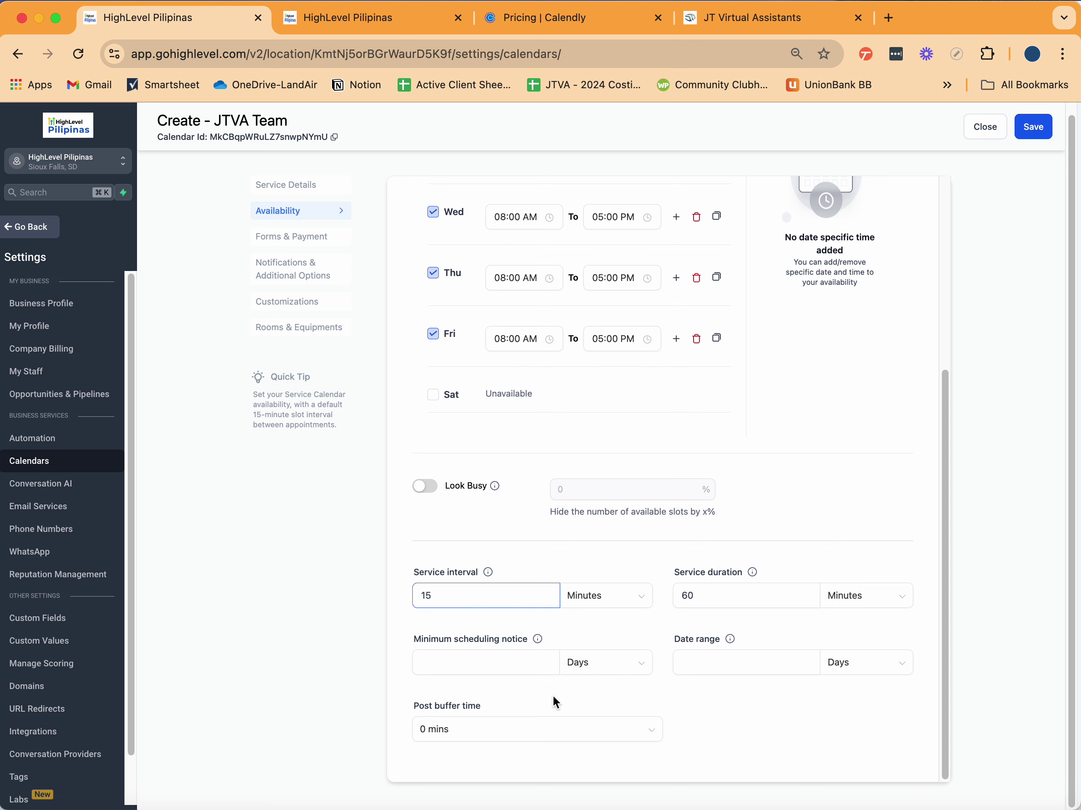
pyautogui.click(454, 666)
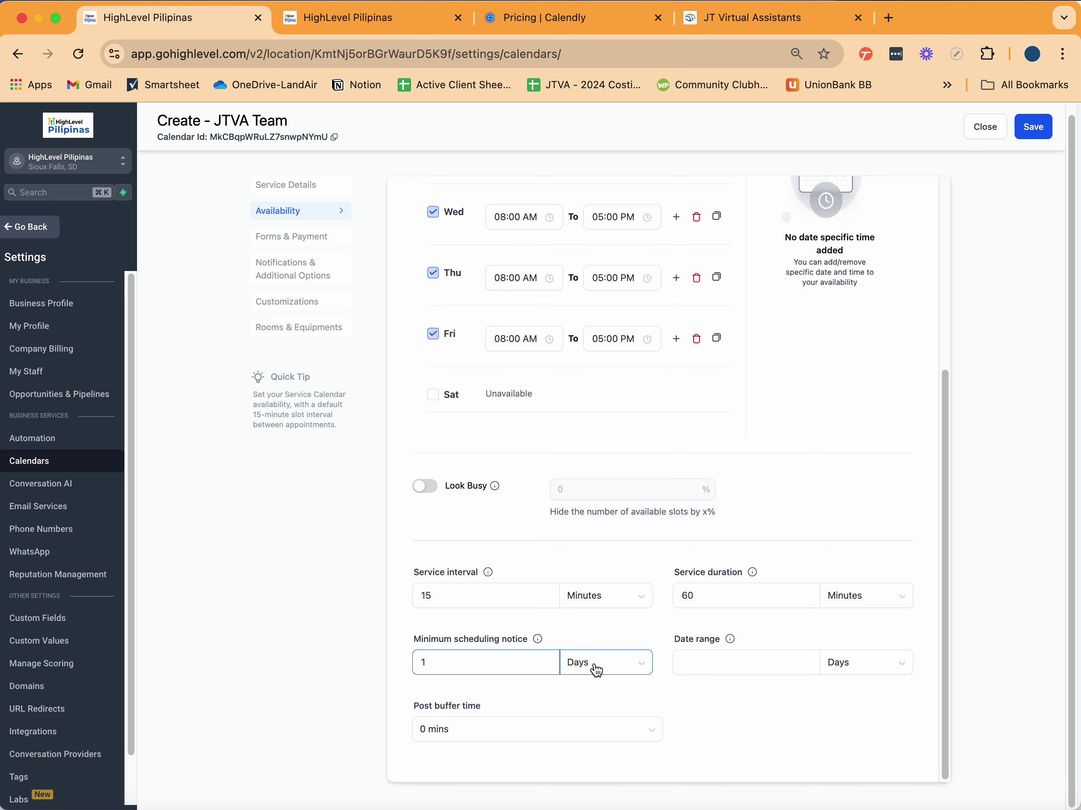
# Step: Set the service interval to 30 minutes and the post buffer time to 15 mins
pyautogui.click(430, 584)
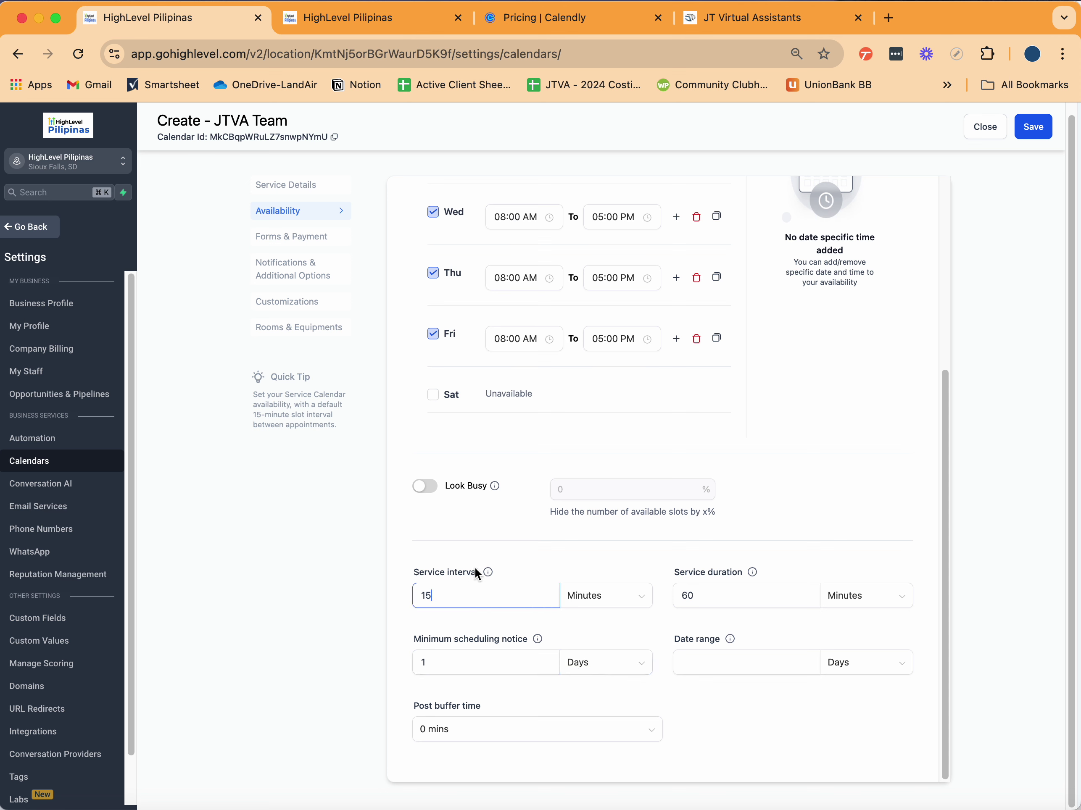
pyautogui.click(488, 573)
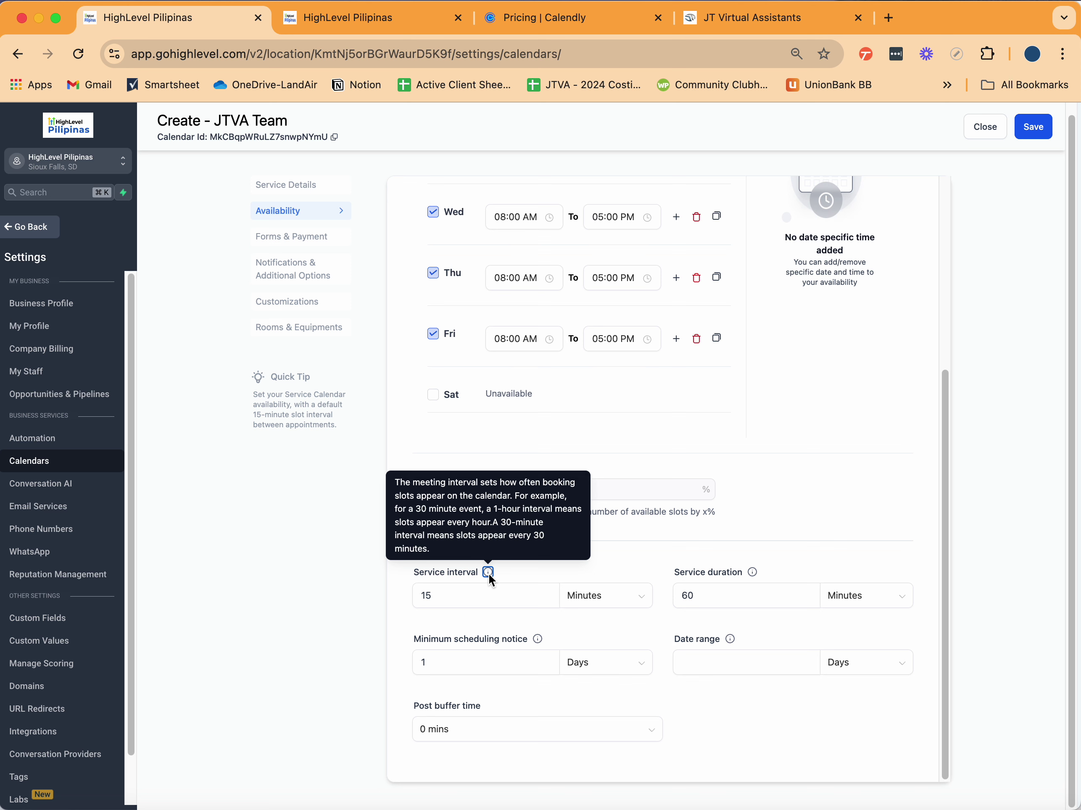
pyautogui.click(485, 586)
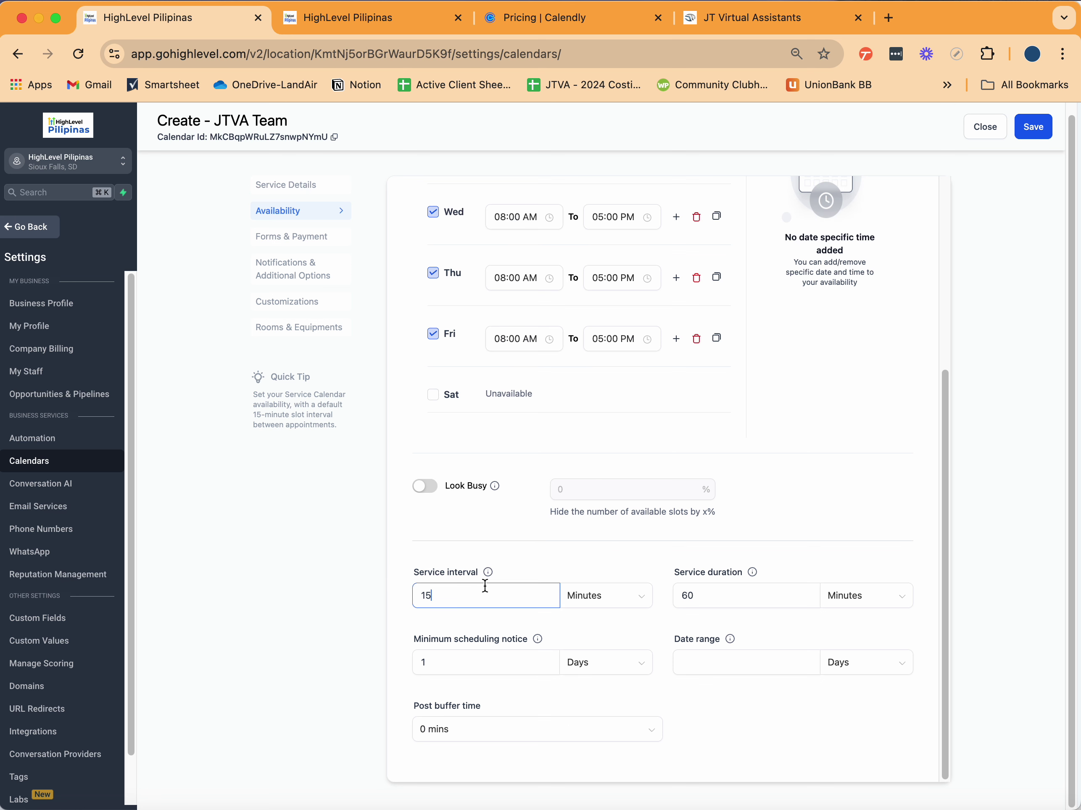
pyautogui.press('BackSpace')
pyautogui.press('BackSpace')
pyautogui.write('30')
pyautogui.click(562, 736)
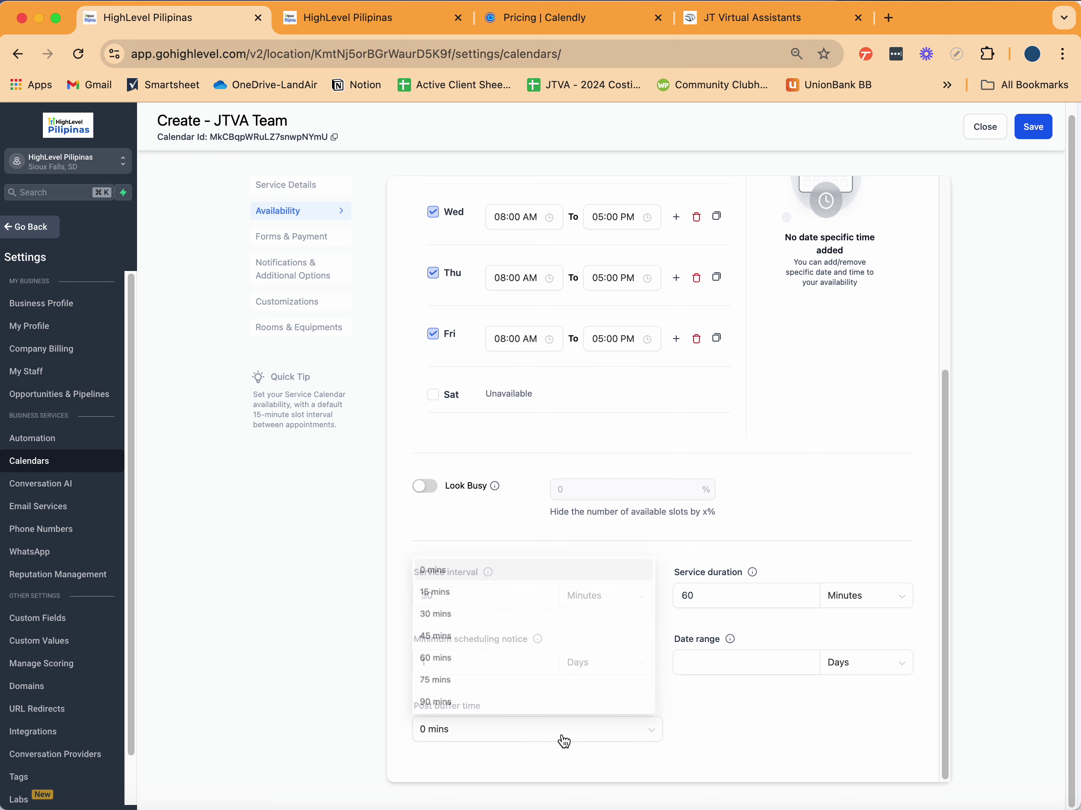
pyautogui.click(493, 587)
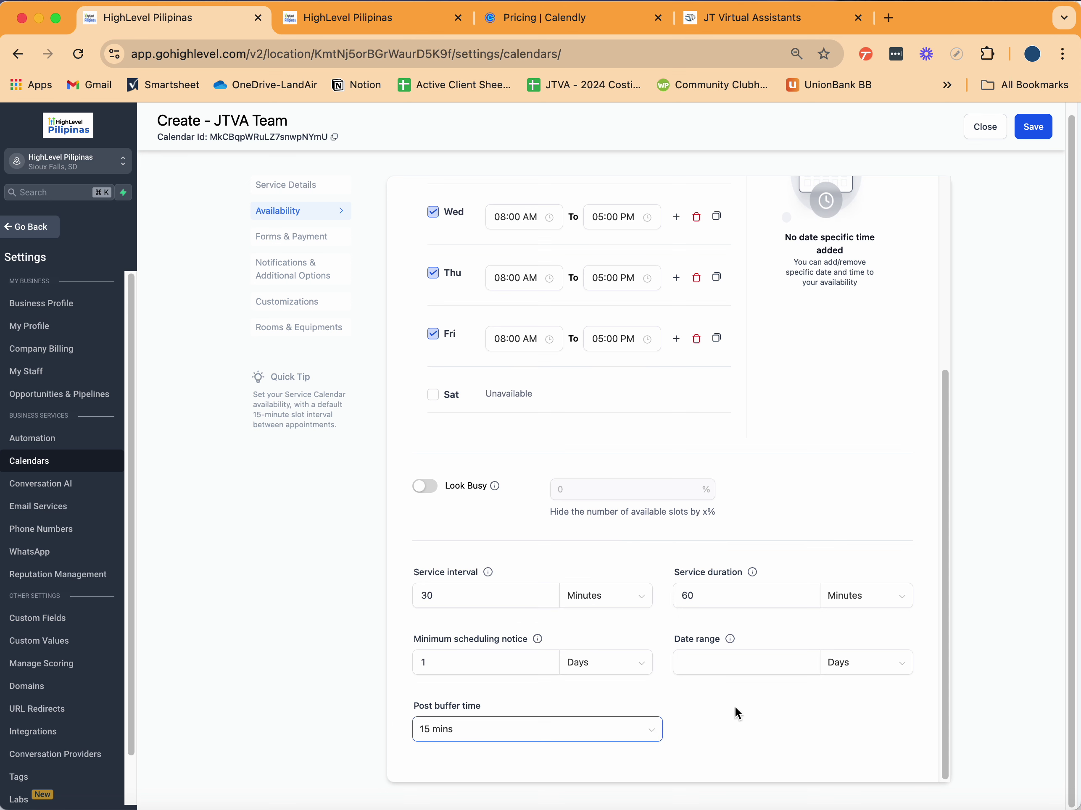
# Step: Set the booking date range to 120 days and save the availability settings
pyautogui.click(742, 597)
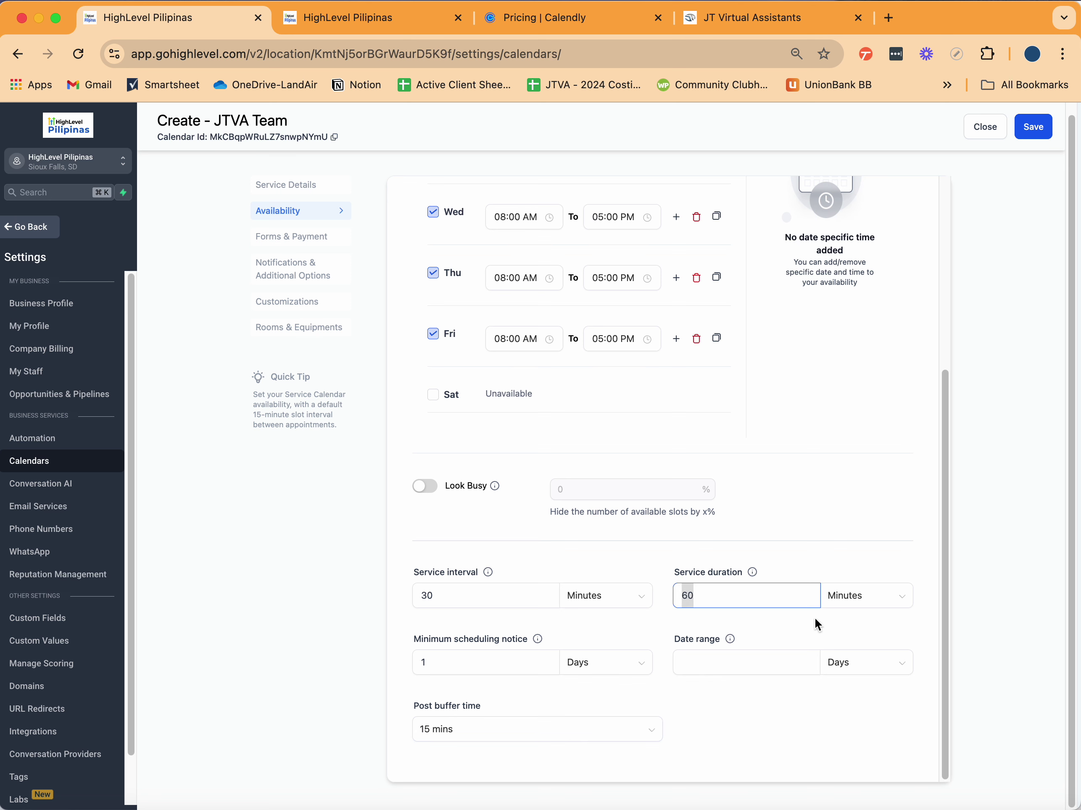
pyautogui.click(734, 596)
pyautogui.click(734, 672)
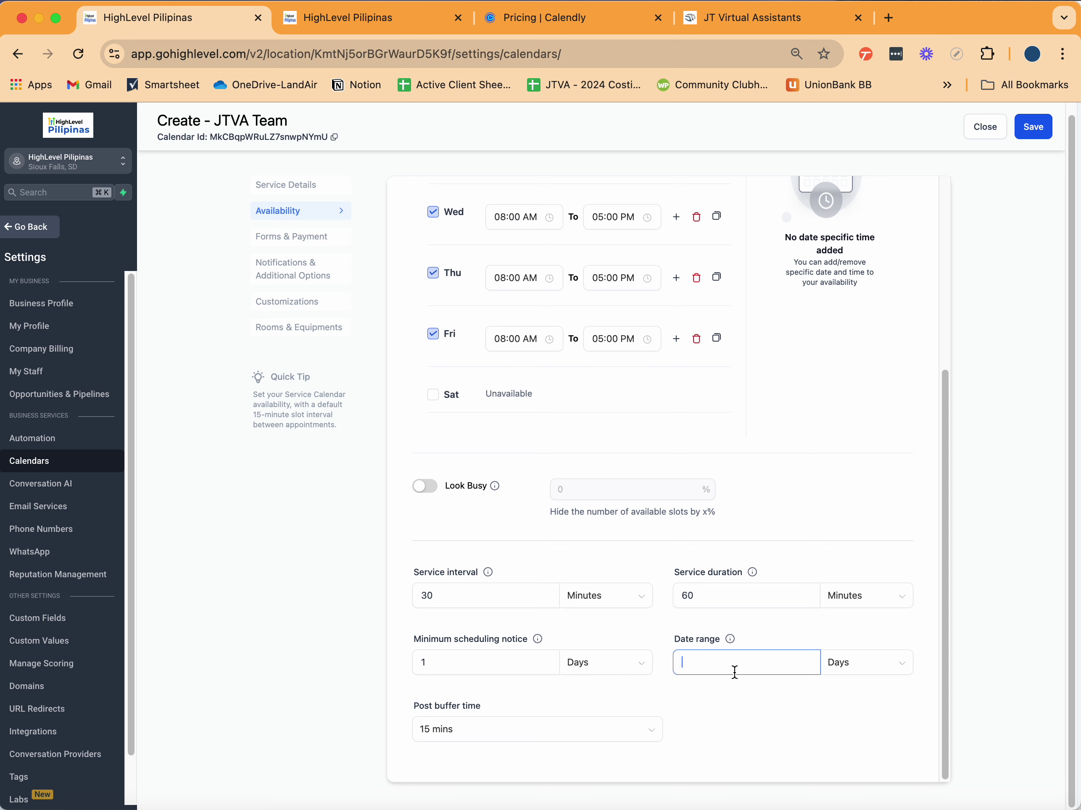
pyautogui.write('90')
pyautogui.press('super+a')
pyautogui.write('120')
pyautogui.scroll(6, 602, 375)
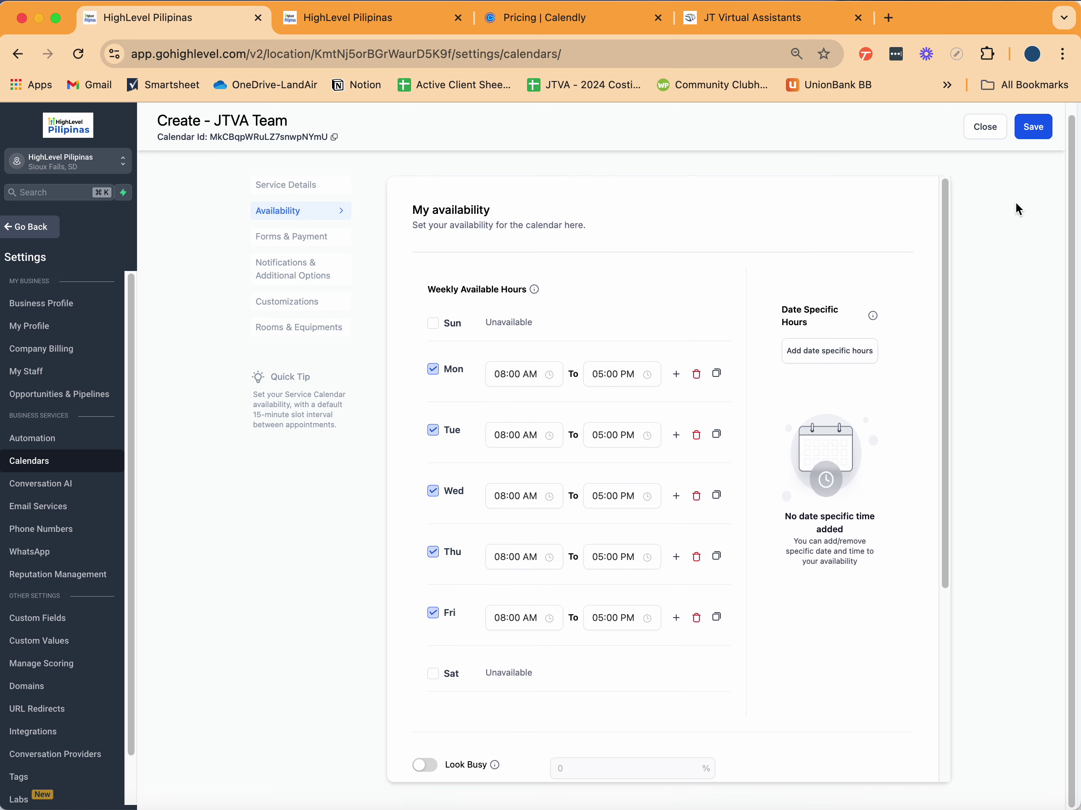
pyautogui.click(1033, 129)
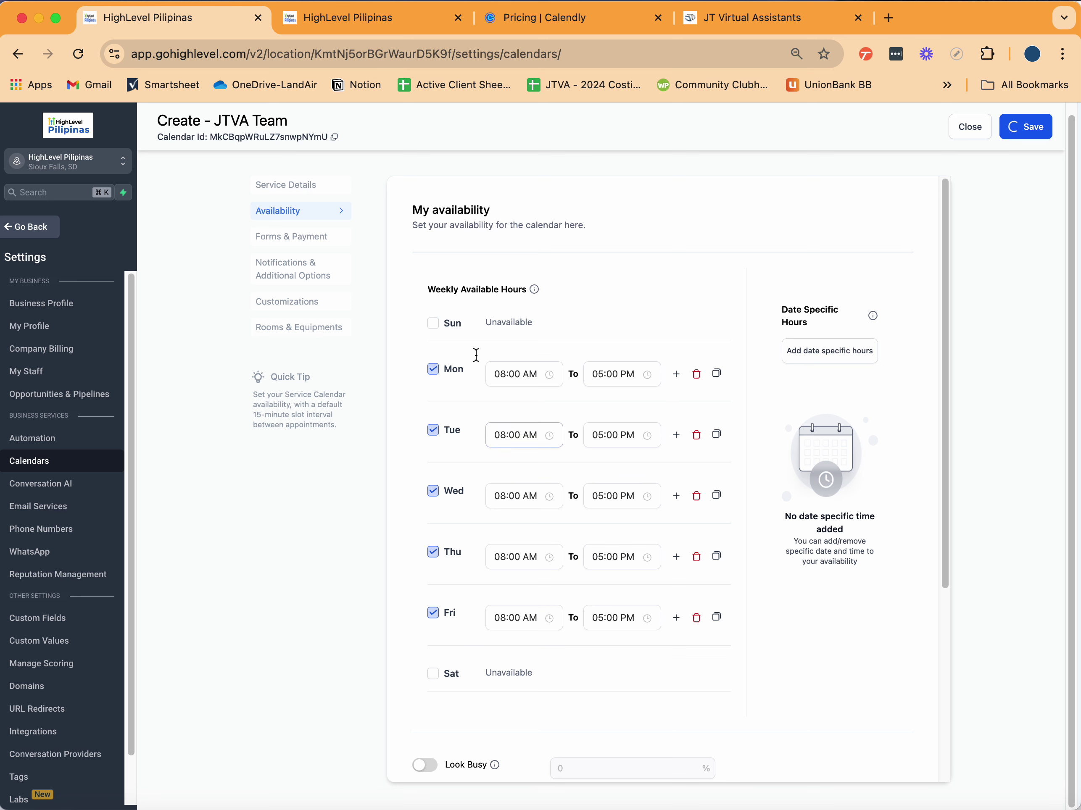
# Step: Open the Forms & Payment settings and examine the forms available for the booking calendar
pyautogui.click(308, 241)
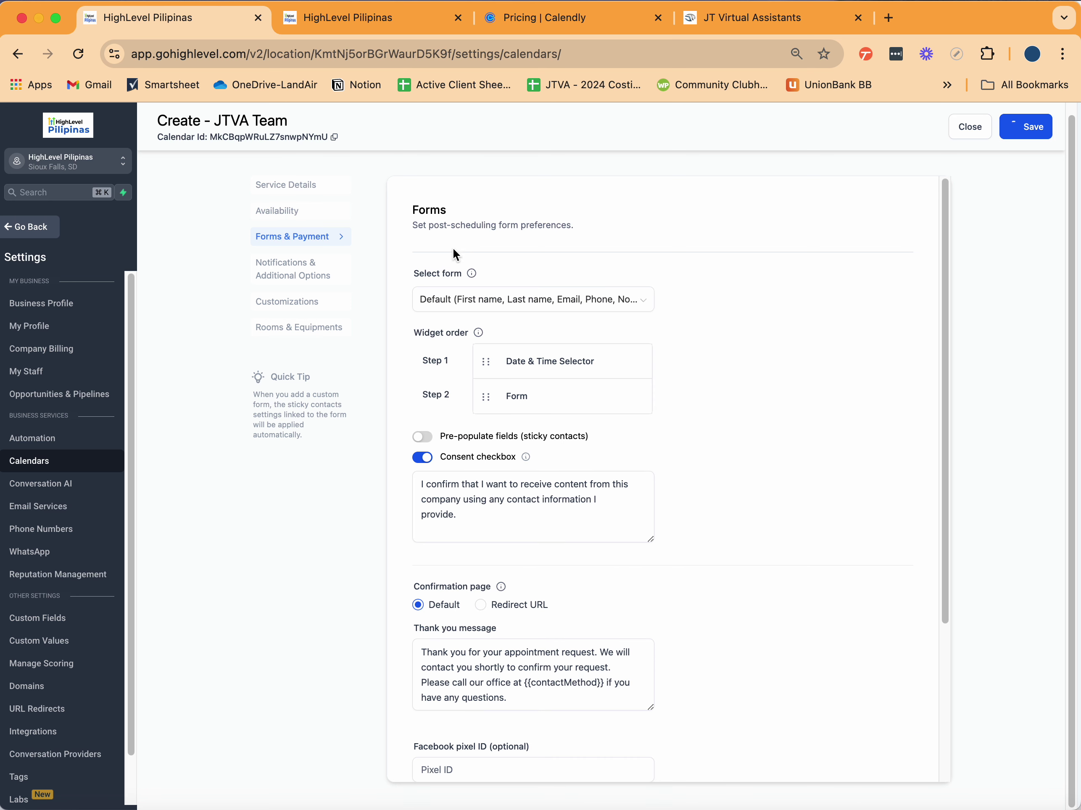
pyautogui.click(292, 251)
pyautogui.click(481, 305)
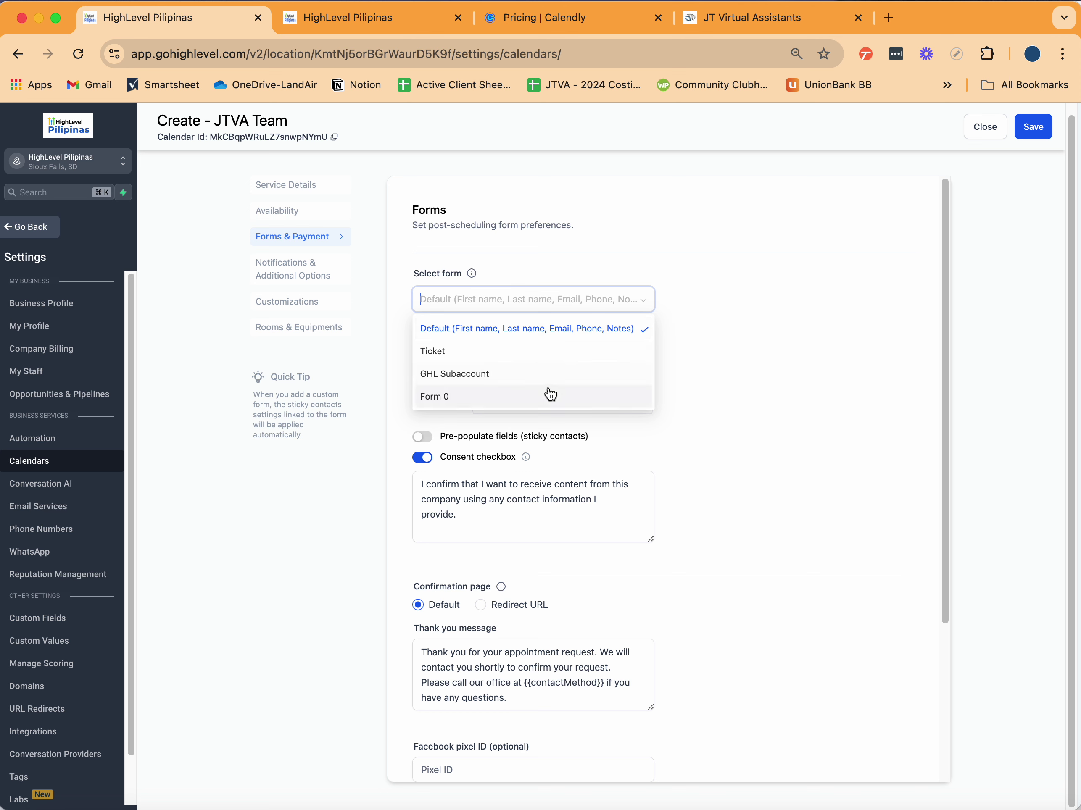
pyautogui.click(581, 321)
pyautogui.click(497, 305)
pyautogui.click(763, 396)
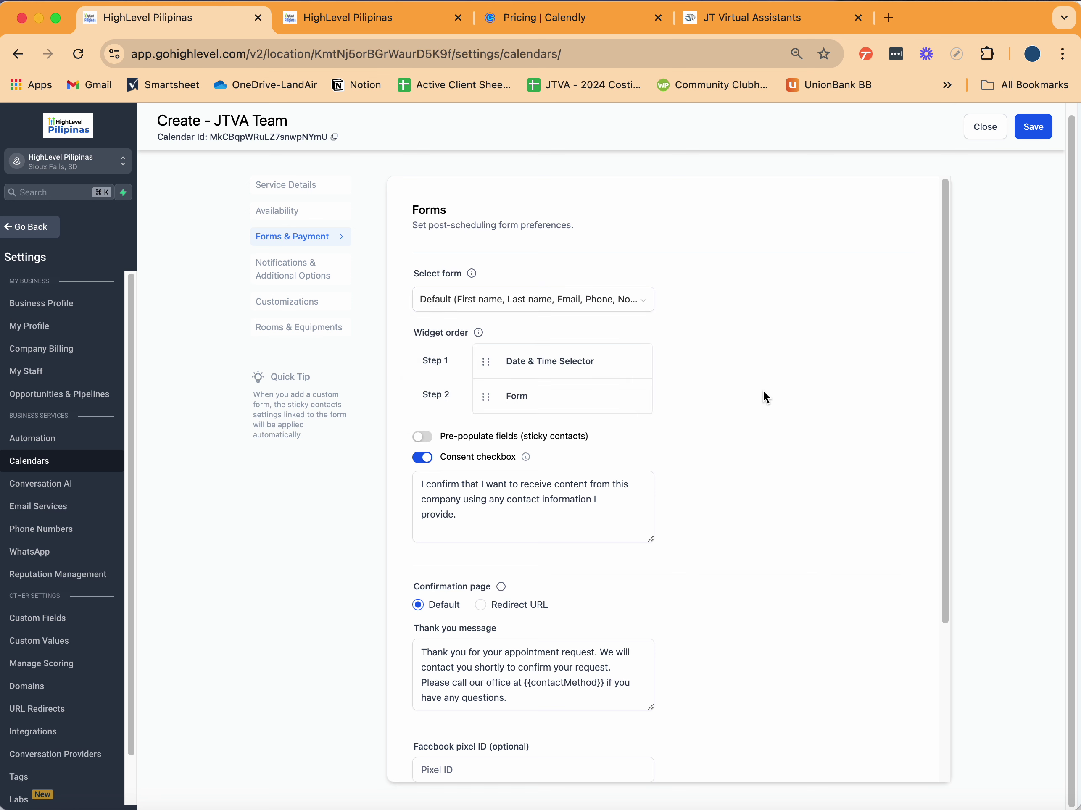
pyautogui.click(549, 313)
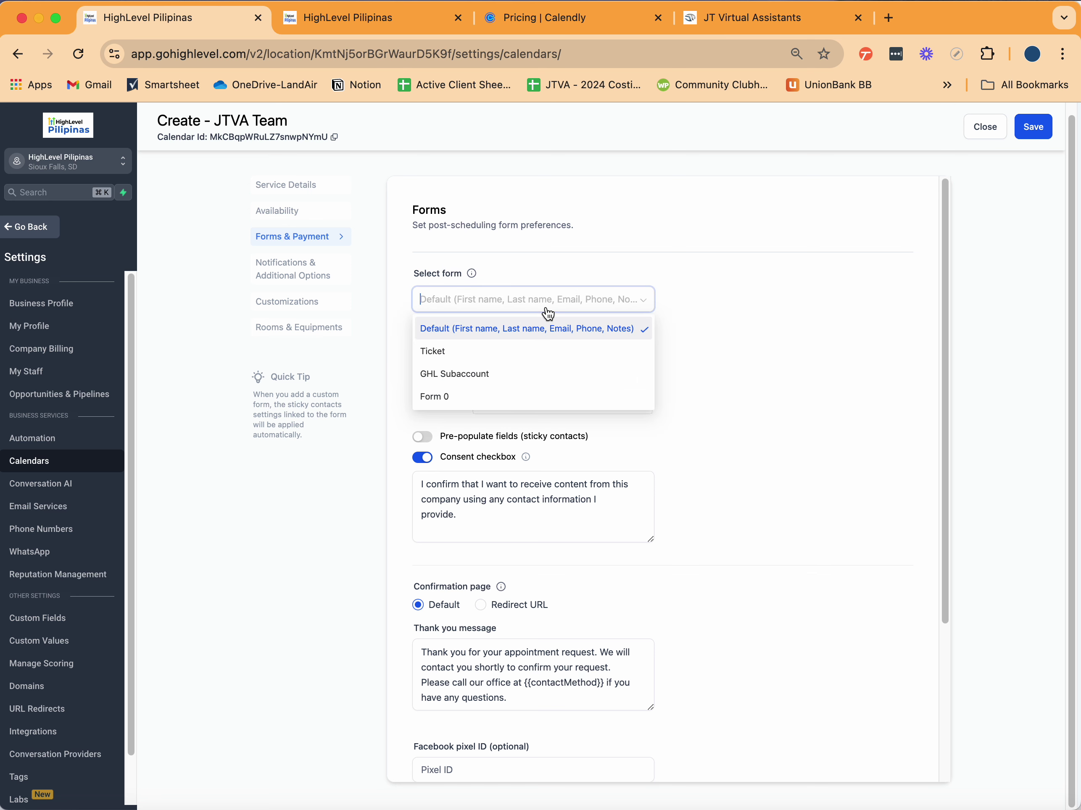
pyautogui.click(506, 294)
pyautogui.click(493, 305)
pyautogui.click(489, 338)
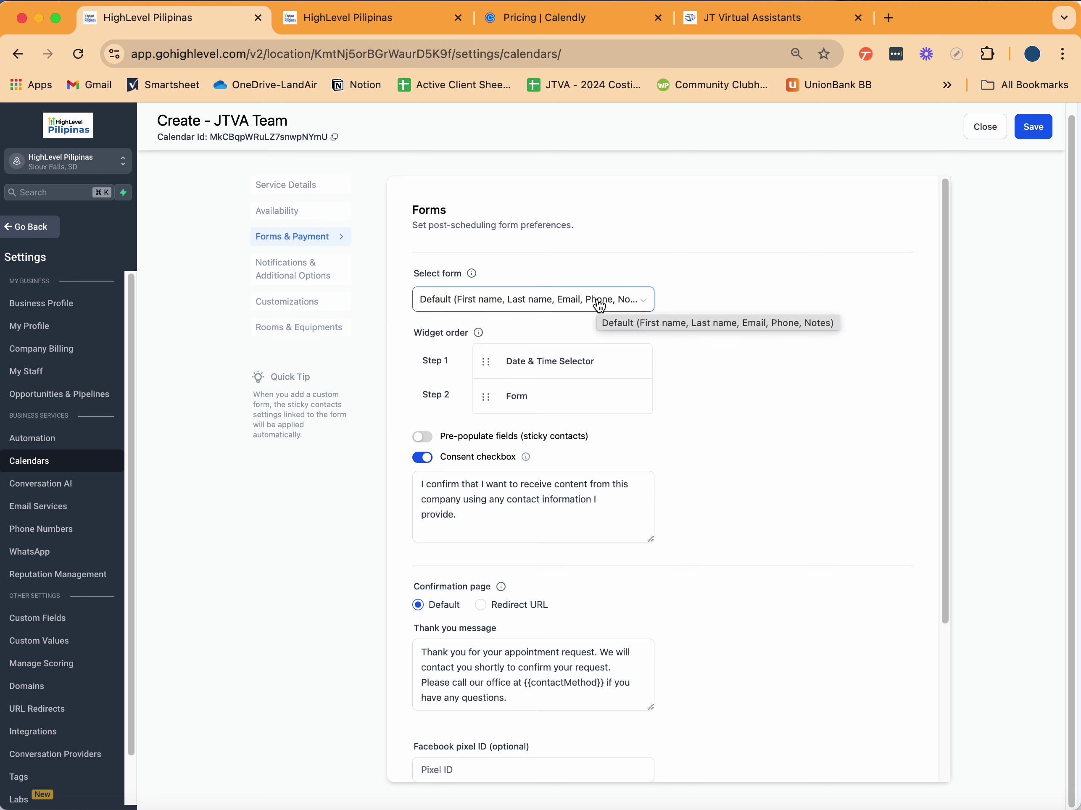
# Step: Try the GHL Subaccount form for the calendar and switch back to the Default form
pyautogui.click(600, 305)
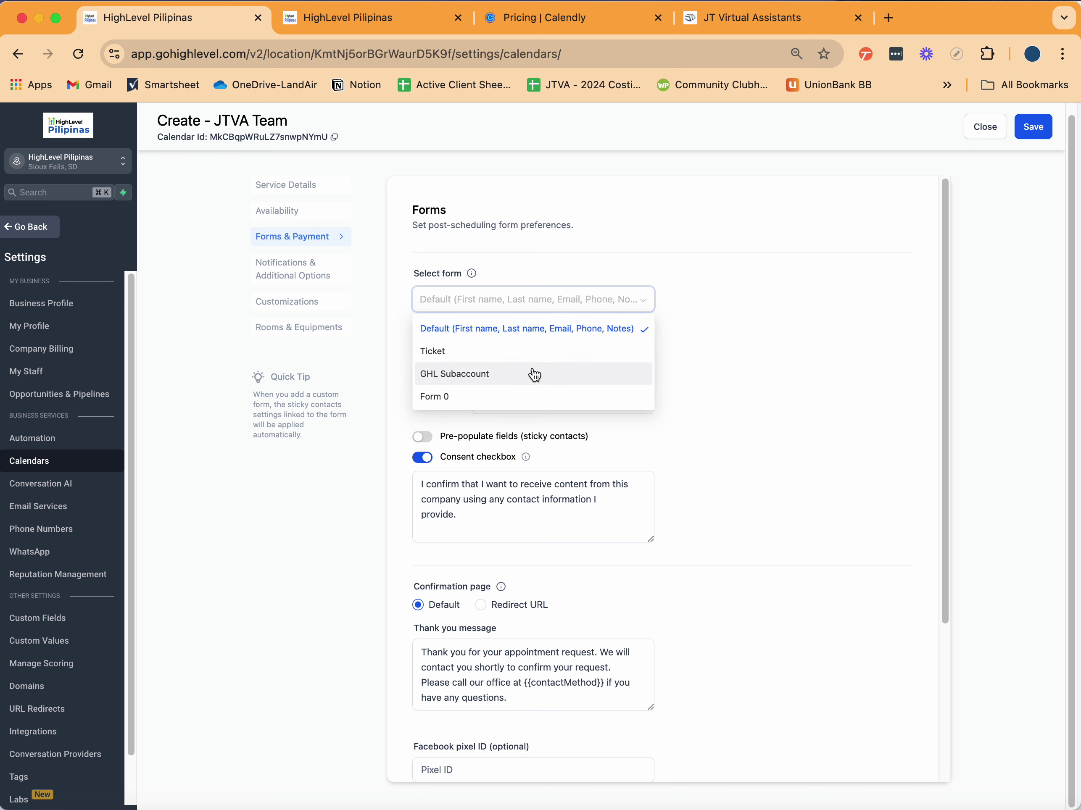
pyautogui.click(477, 376)
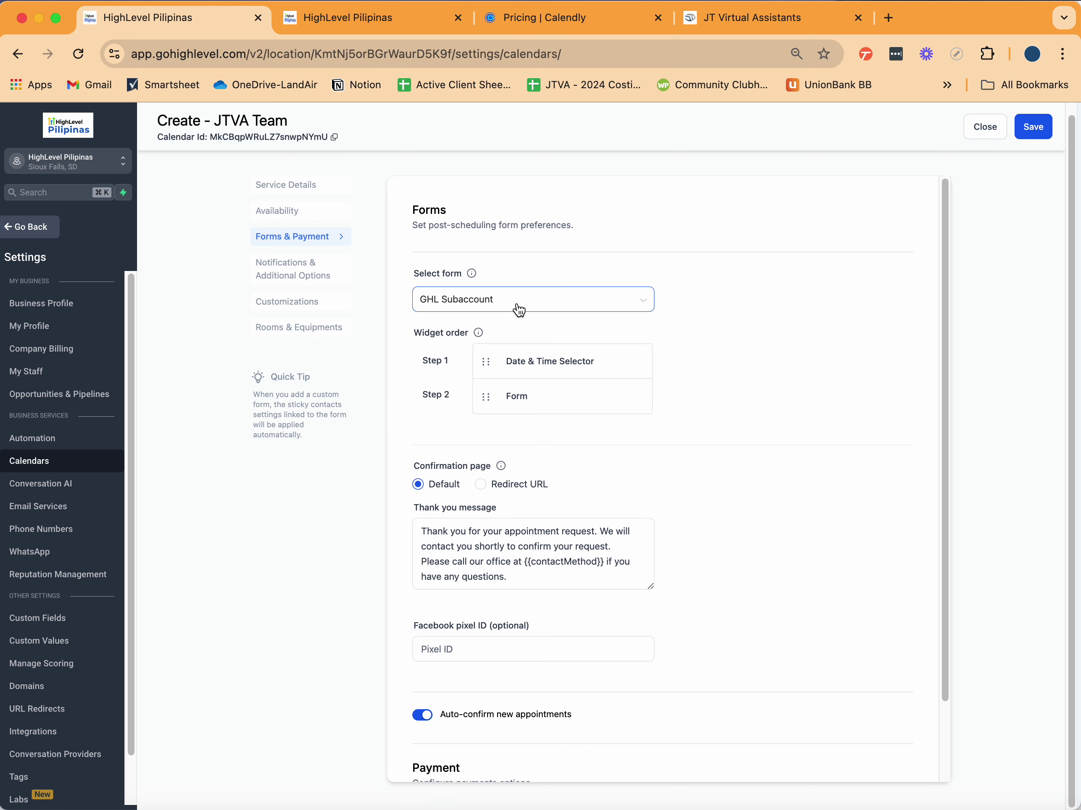
pyautogui.click(573, 308)
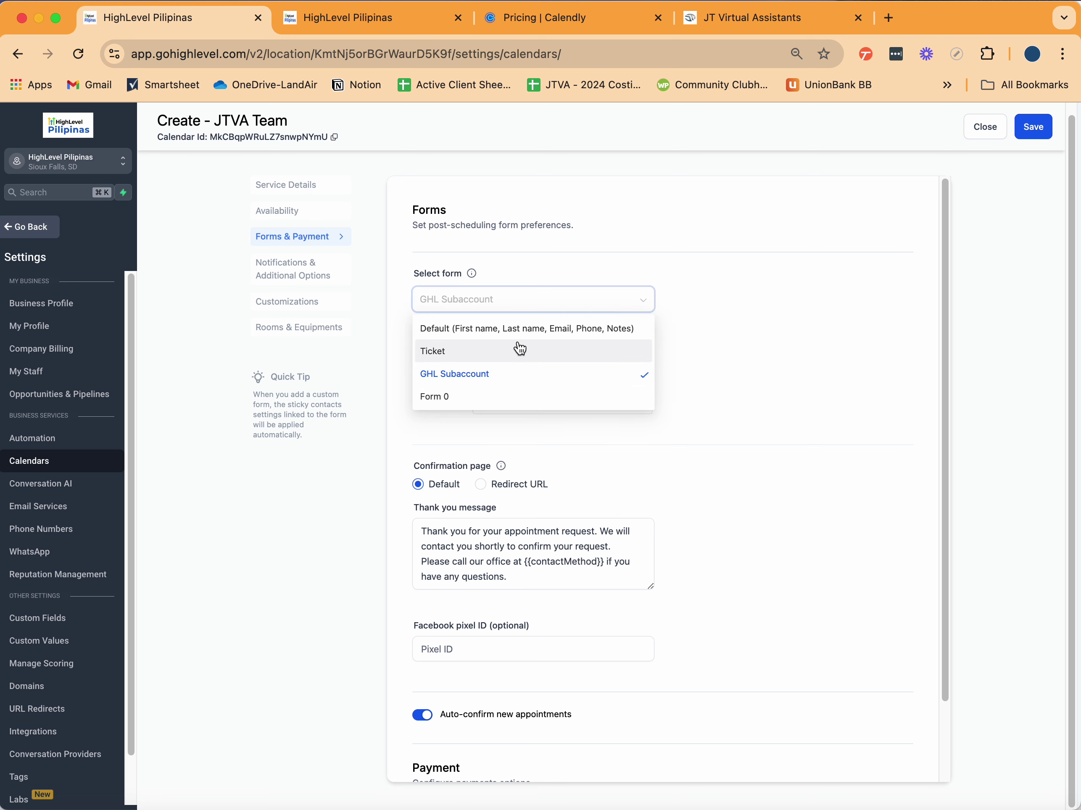
pyautogui.click(521, 335)
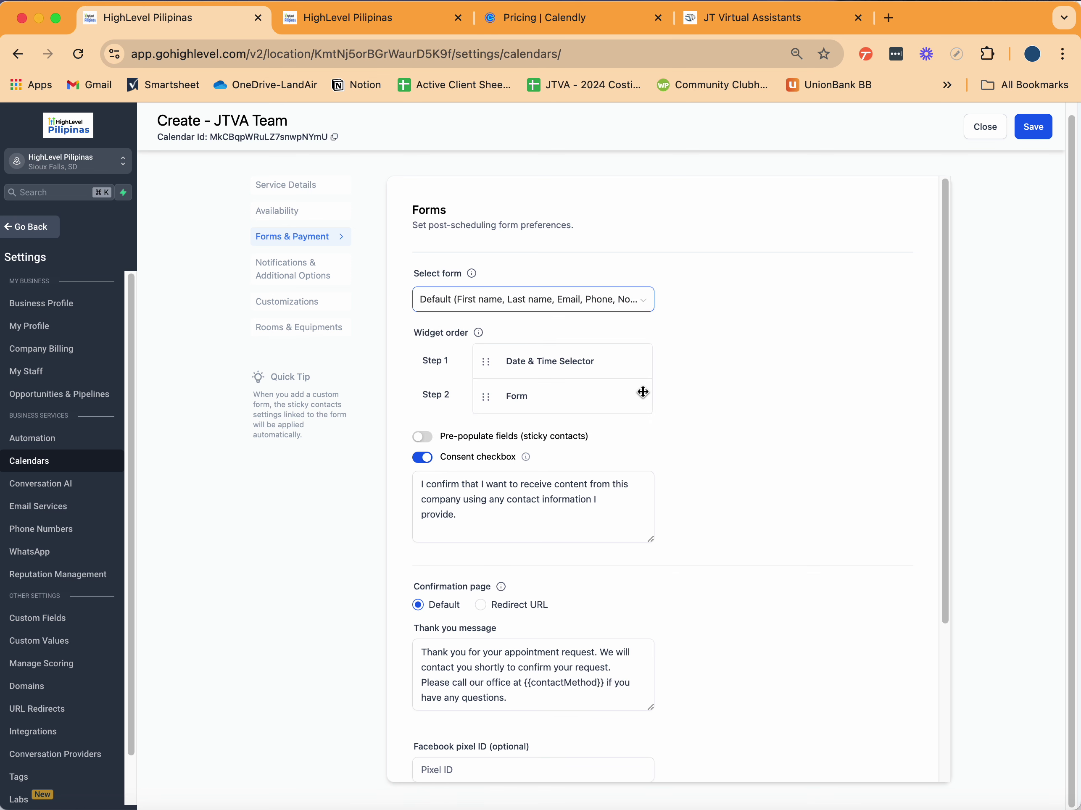
# Step: Review the thank you message used on the default confirmation page
pyautogui.scroll(-5, 637, 392)
pyautogui.click(520, 467)
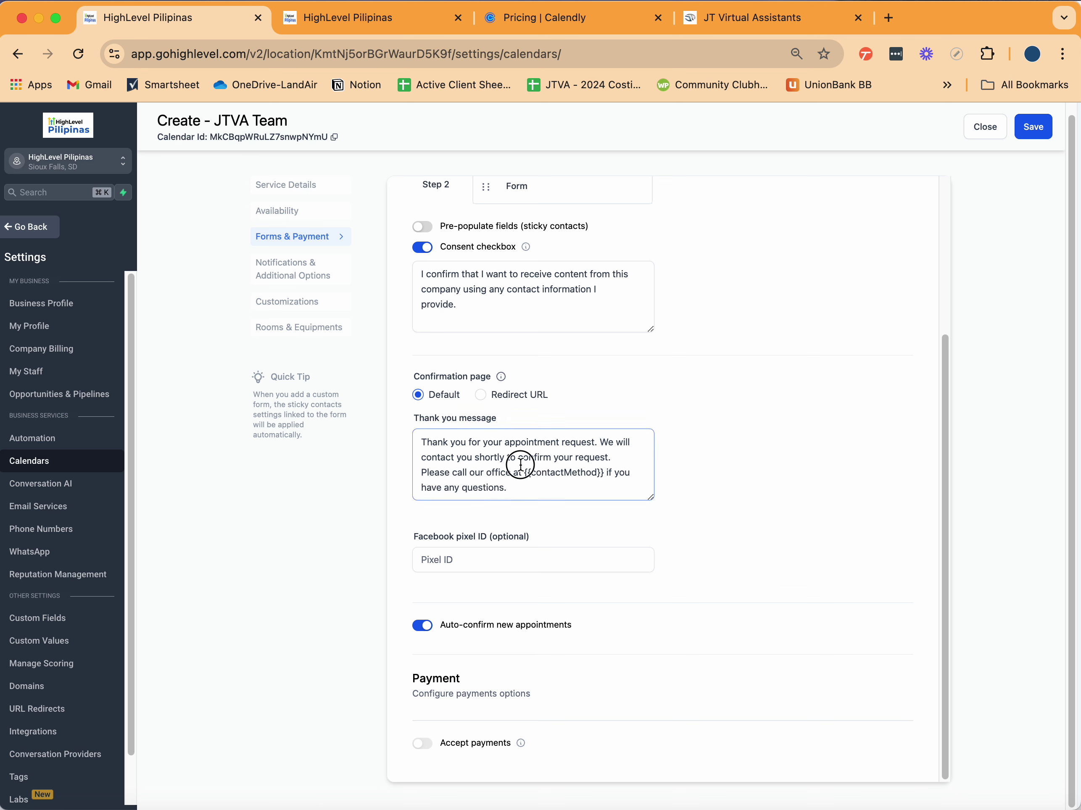
pyautogui.press('super+a')
pyautogui.click(568, 489)
pyautogui.moveTo(505, 489); pyautogui.dragTo(425, 442)
pyautogui.click(557, 487)
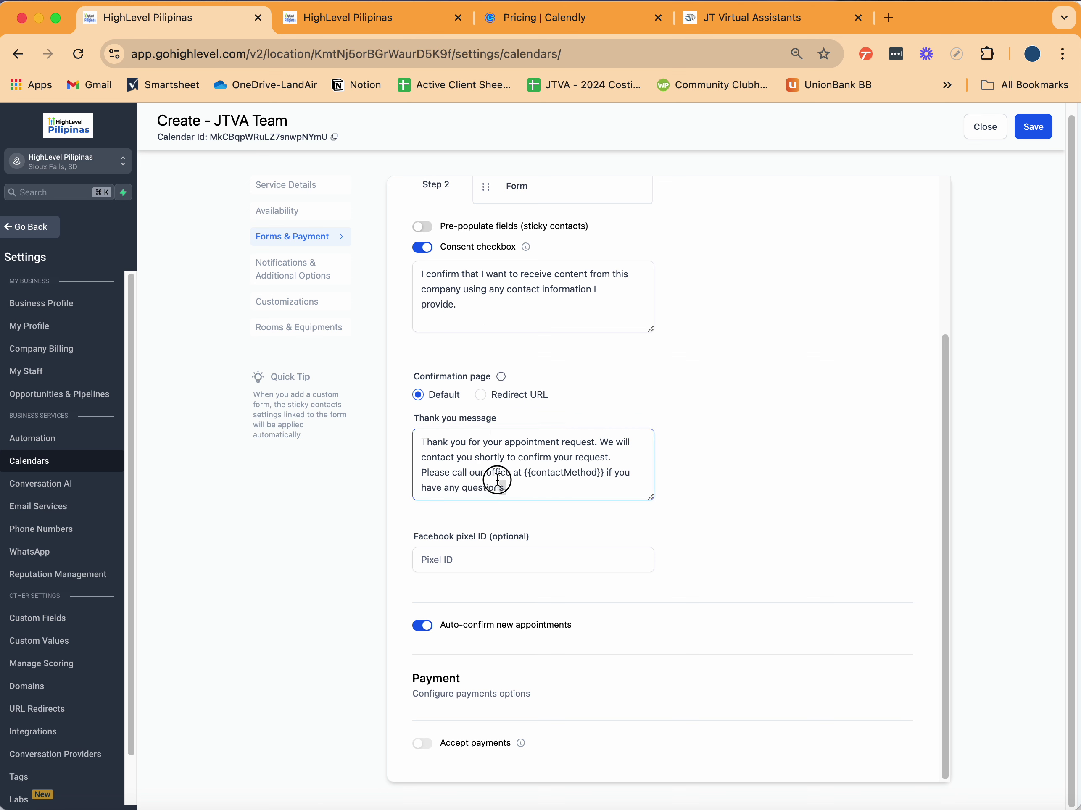
pyautogui.moveTo(507, 488); pyautogui.dragTo(417, 438)
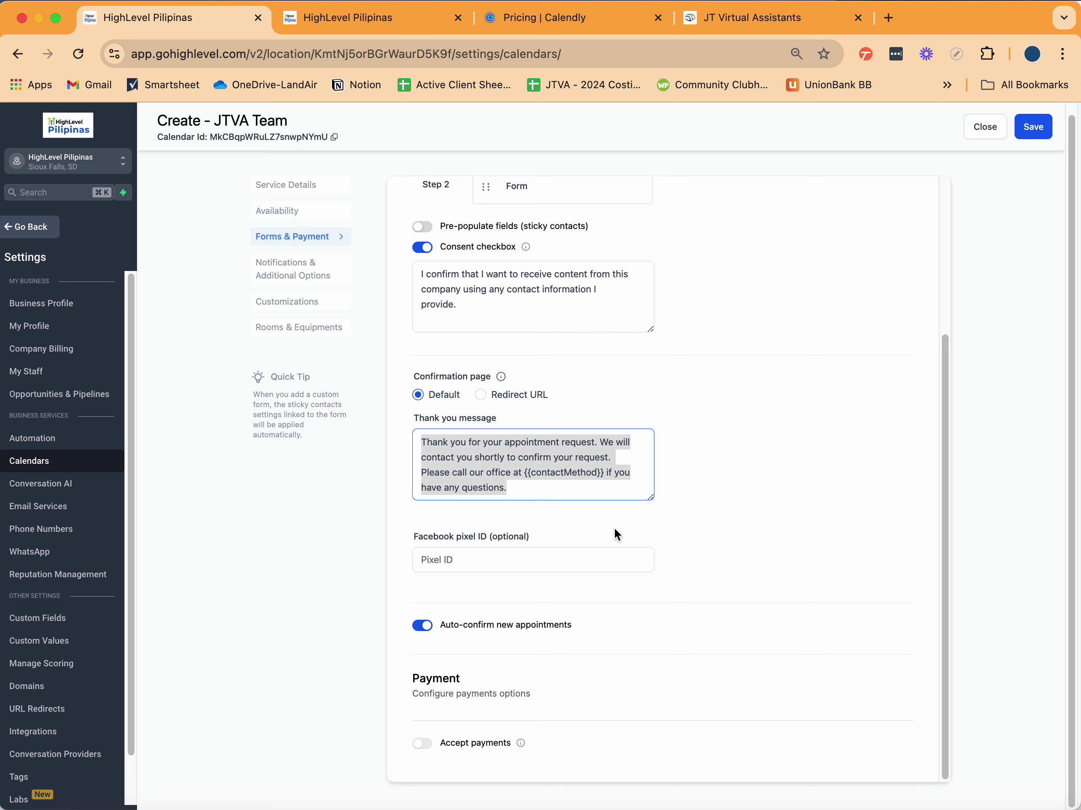
# Step: Check the optional Facebook pixel ID field and what the Accept payments option requires
pyautogui.click(486, 568)
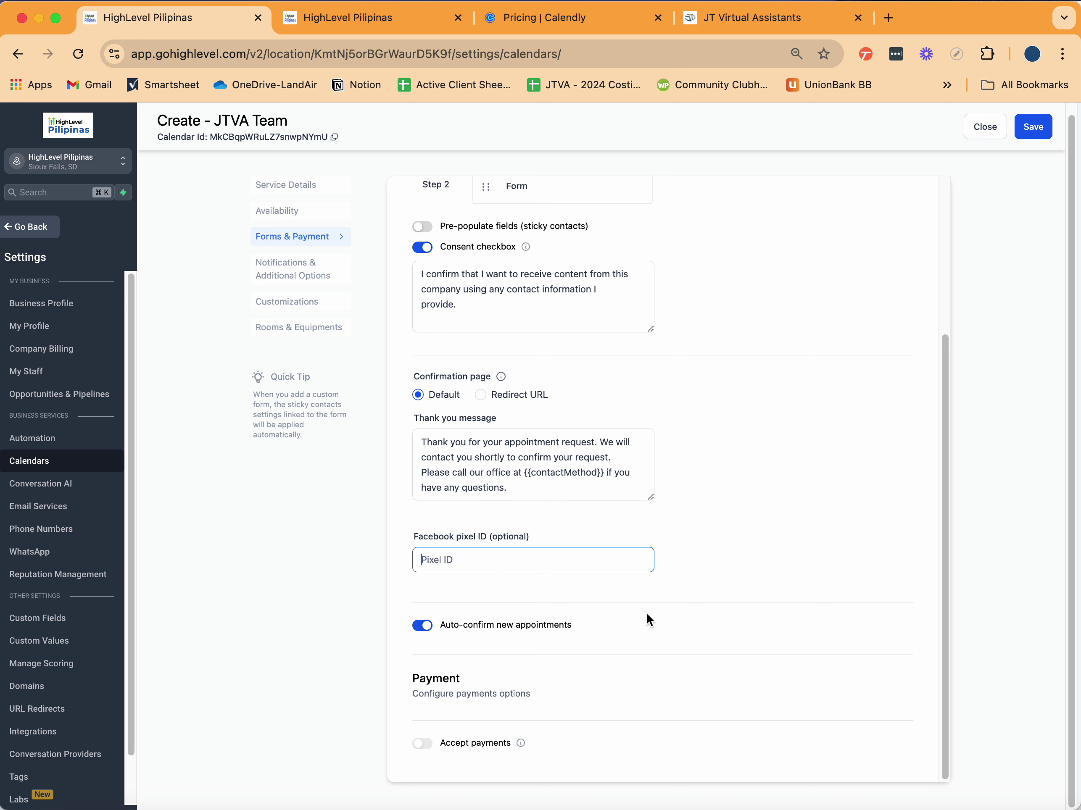
pyautogui.click(425, 741)
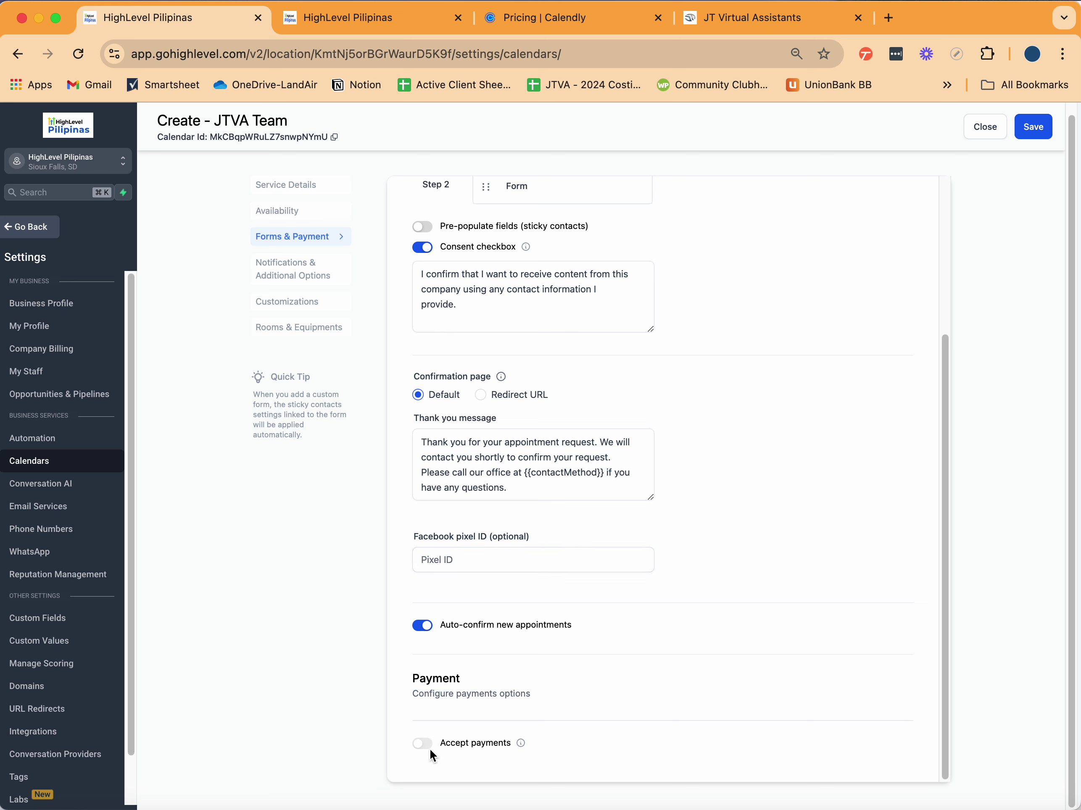
pyautogui.moveTo(521, 746)
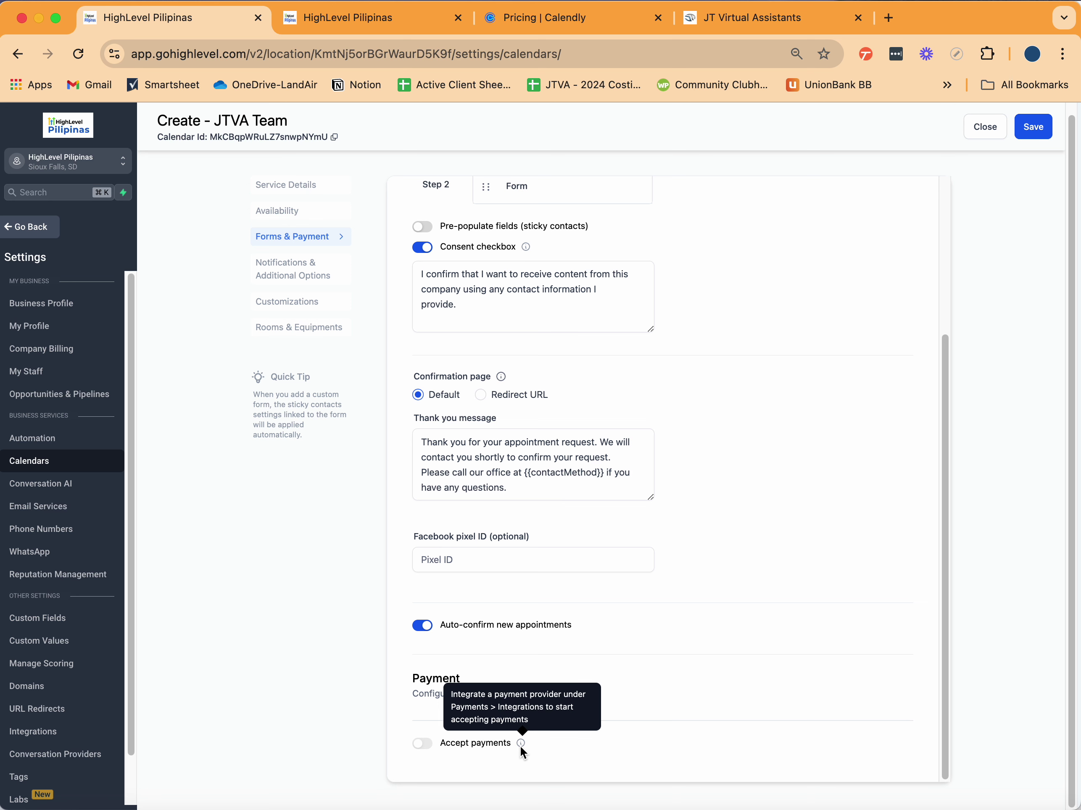
# Step: Open the Notifications & Additional Options settings and make the contact the only recipient of the acknowledgement email
pyautogui.click(291, 271)
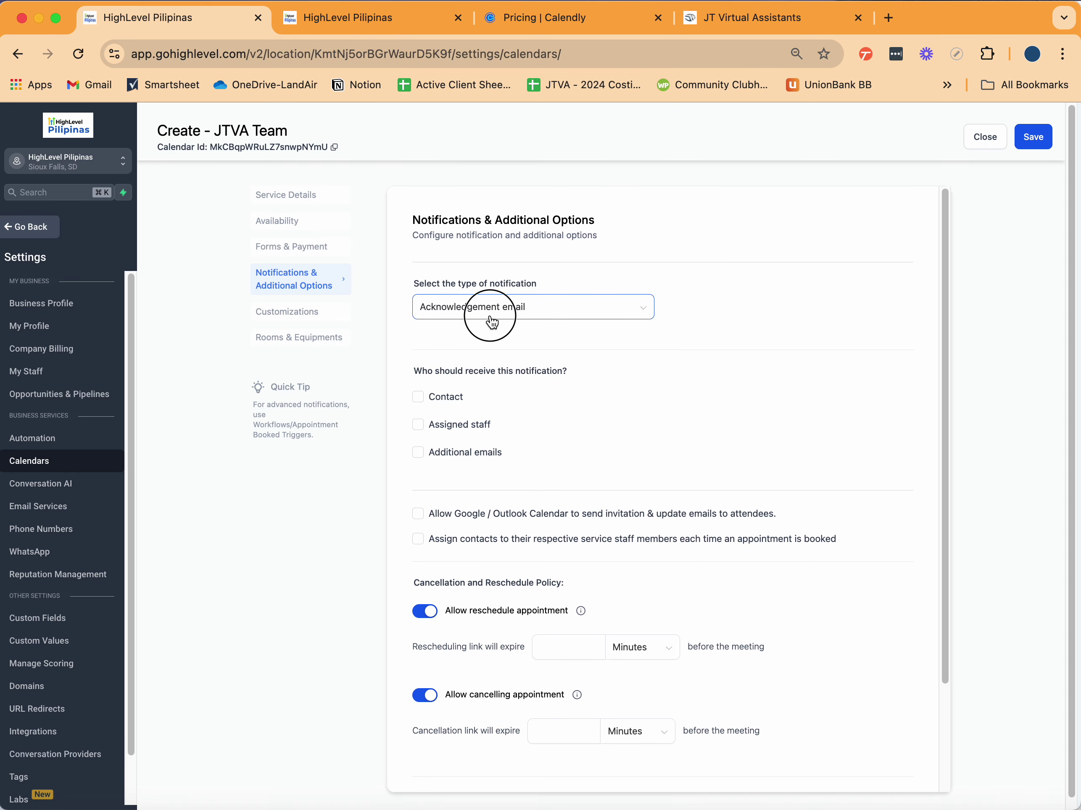
pyautogui.click(490, 309)
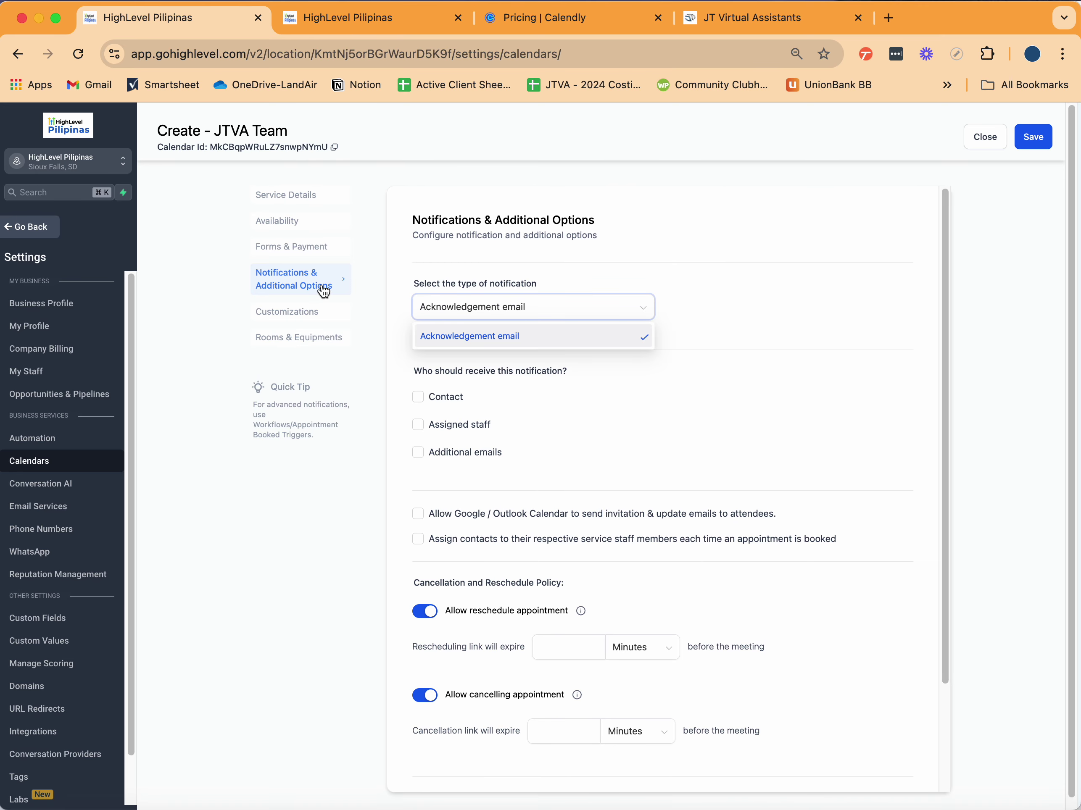
pyautogui.click(565, 382)
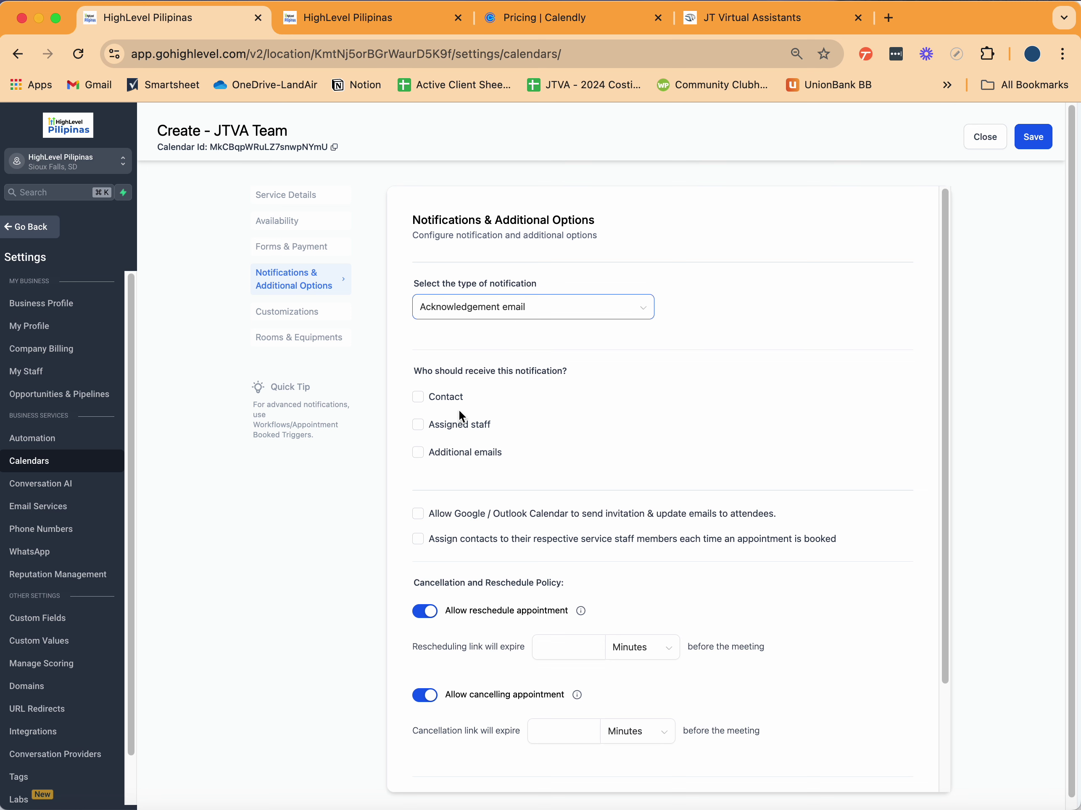
pyautogui.click(417, 397)
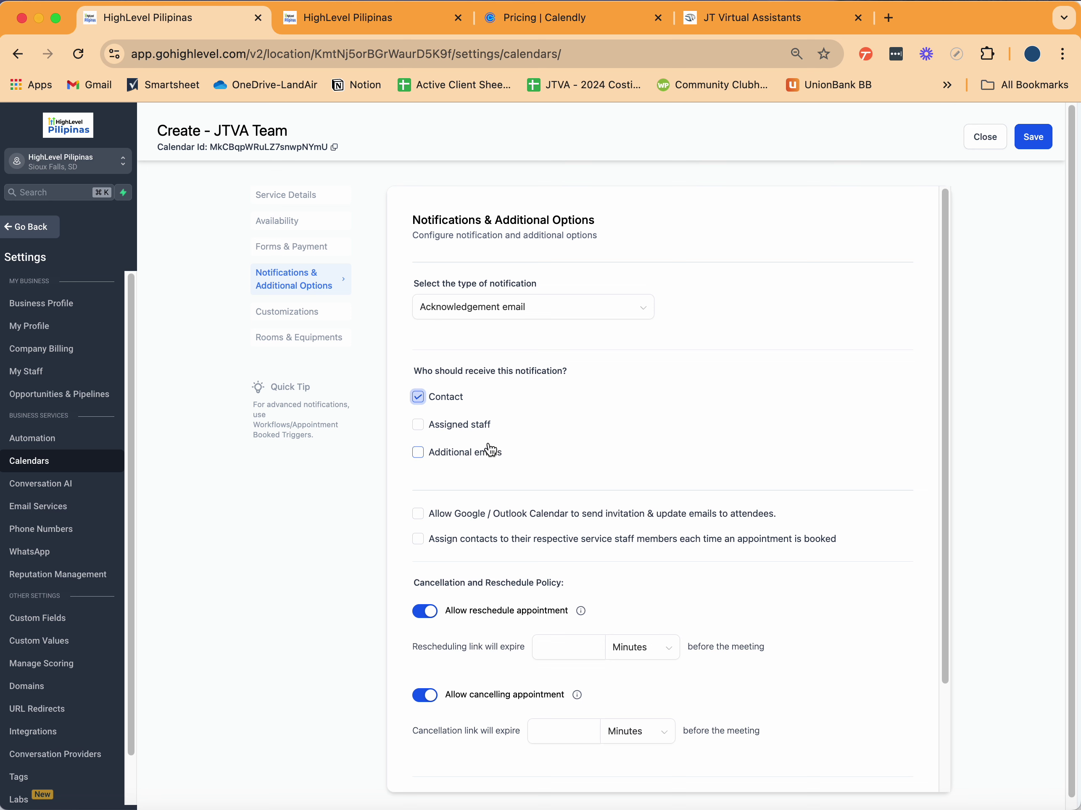
pyautogui.click(418, 426)
pyautogui.click(417, 425)
pyautogui.scroll(-2, 628, 476)
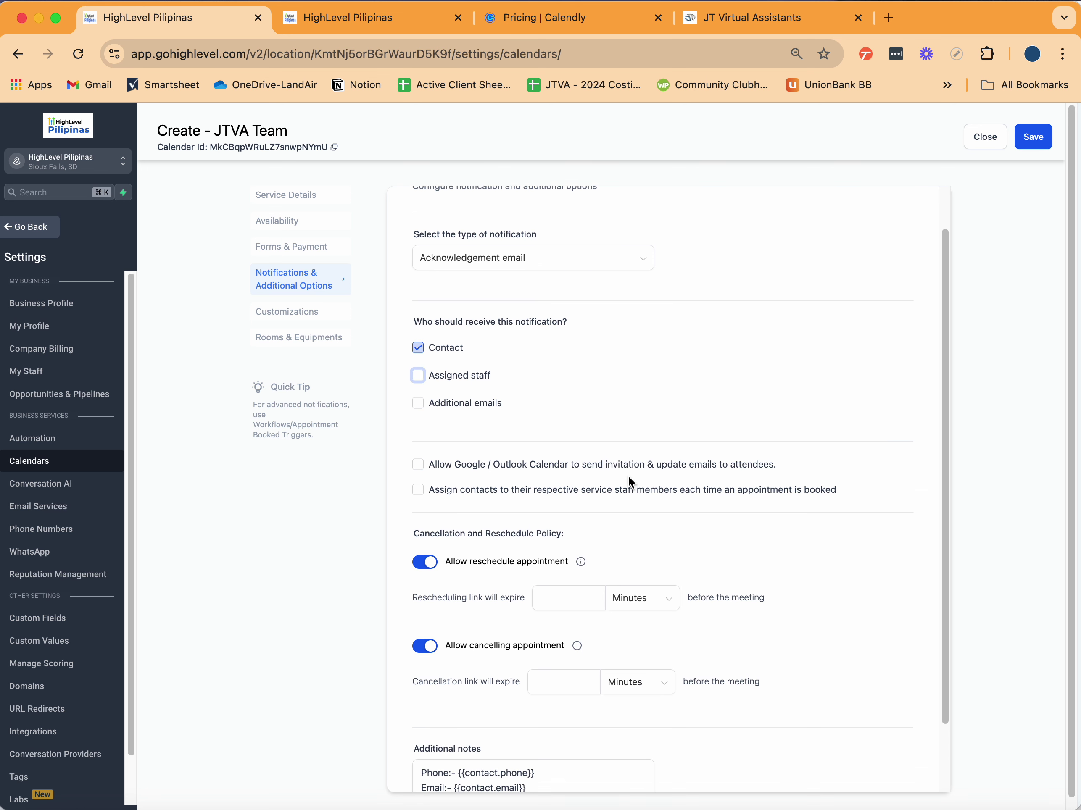
# Step: Allow Google / Outlook Calendar to send invitation and update emails to attendees, leaving contact assignment to staff turned off
pyautogui.click(419, 464)
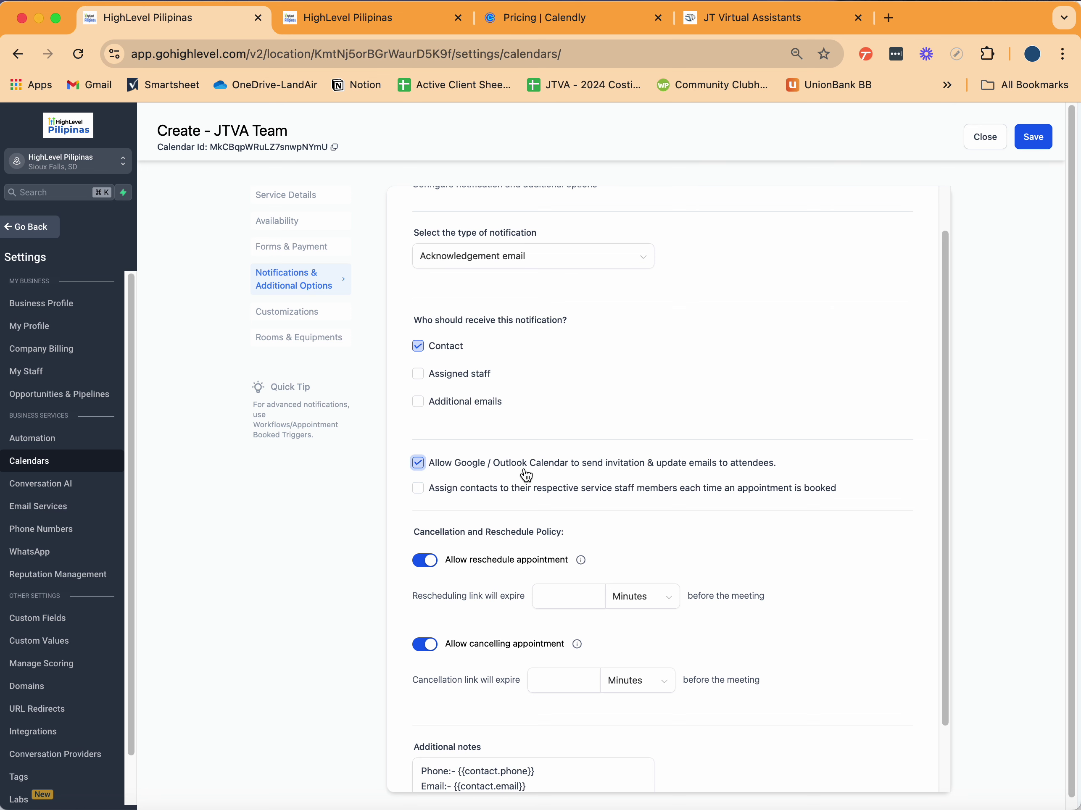
pyautogui.click(423, 489)
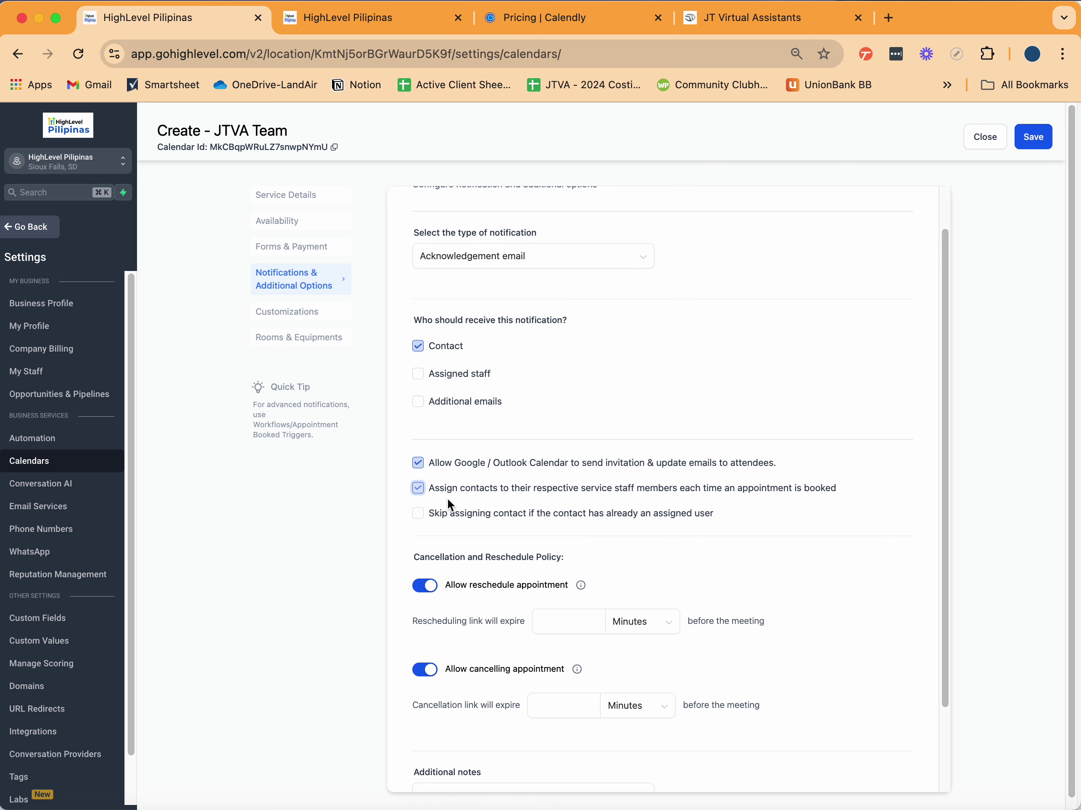
pyautogui.click(419, 488)
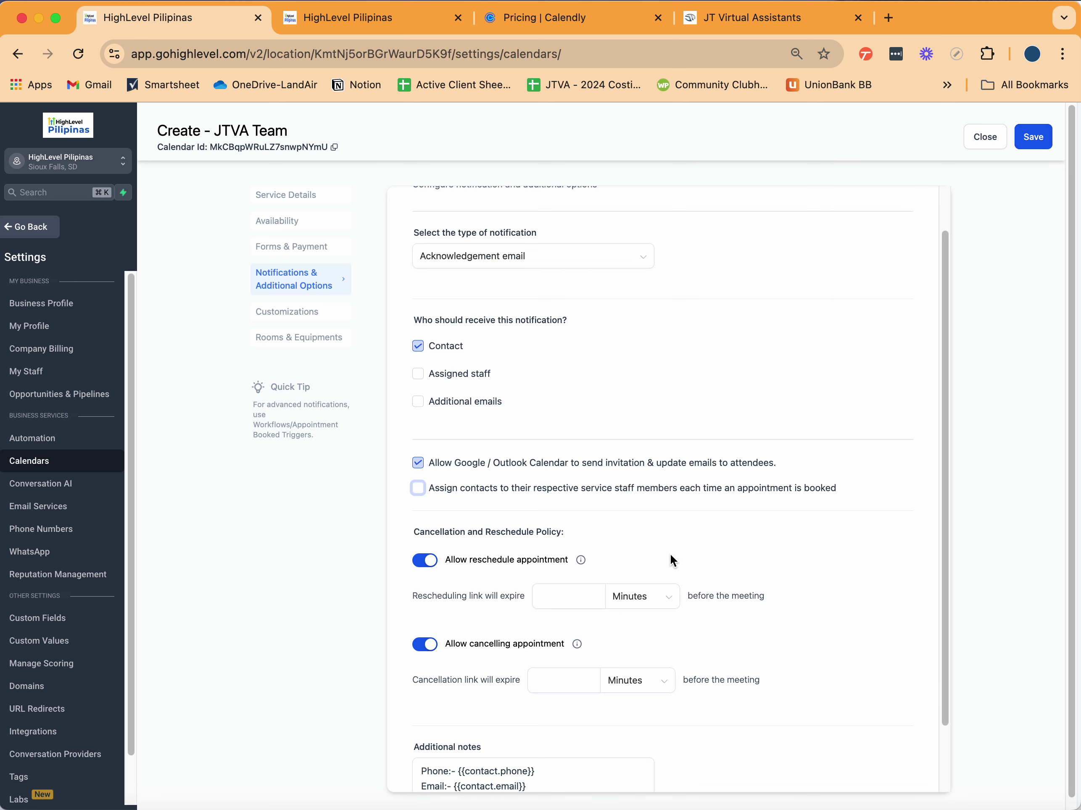
# Step: Set both the rescheduling link and the cancellation link to expire 60 minutes before the meeting
pyautogui.scroll(-2, 621, 491)
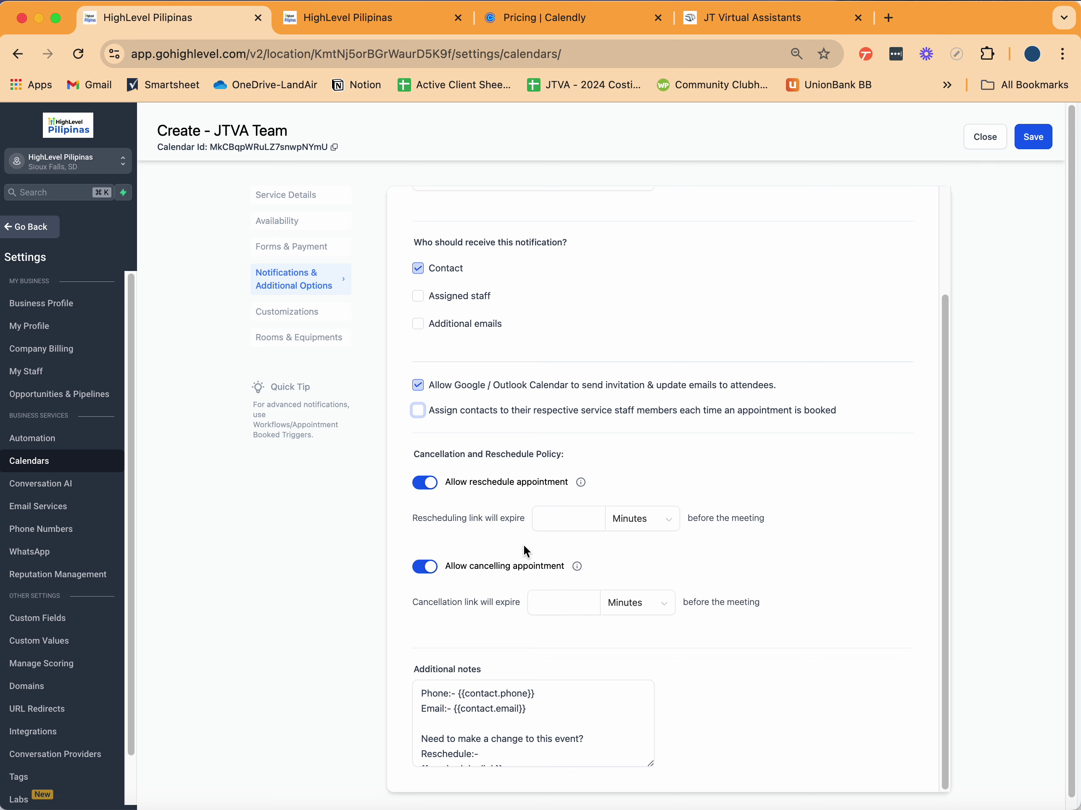
pyautogui.click(560, 523)
pyautogui.write('1')
pyautogui.press('BackSpace')
pyautogui.write('60')
pyautogui.click(581, 596)
pyautogui.write('60')
# Step: Add a blank line below the email in the additional notes and copy the Date Of Birth field's unique key from Custom Fields
pyautogui.scroll(-1, 743, 618)
pyautogui.scroll(-3, 594, 721)
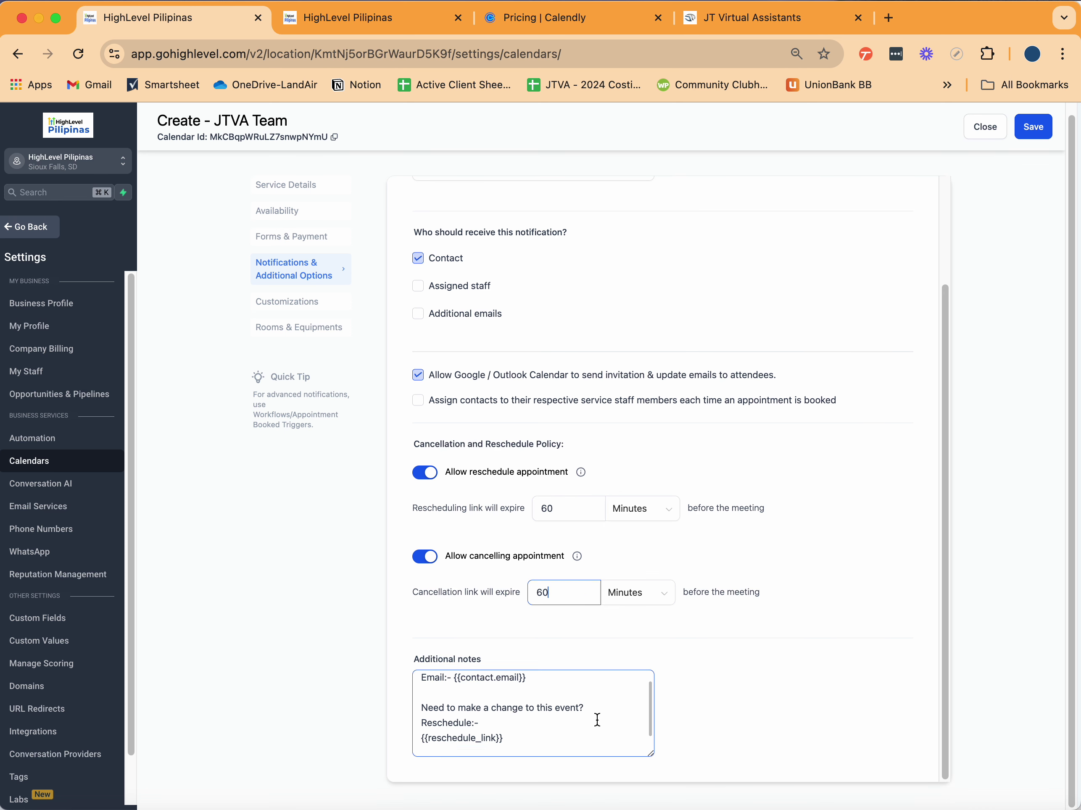
pyautogui.click(559, 751)
pyautogui.moveTo(558, 750); pyautogui.dragTo(425, 683)
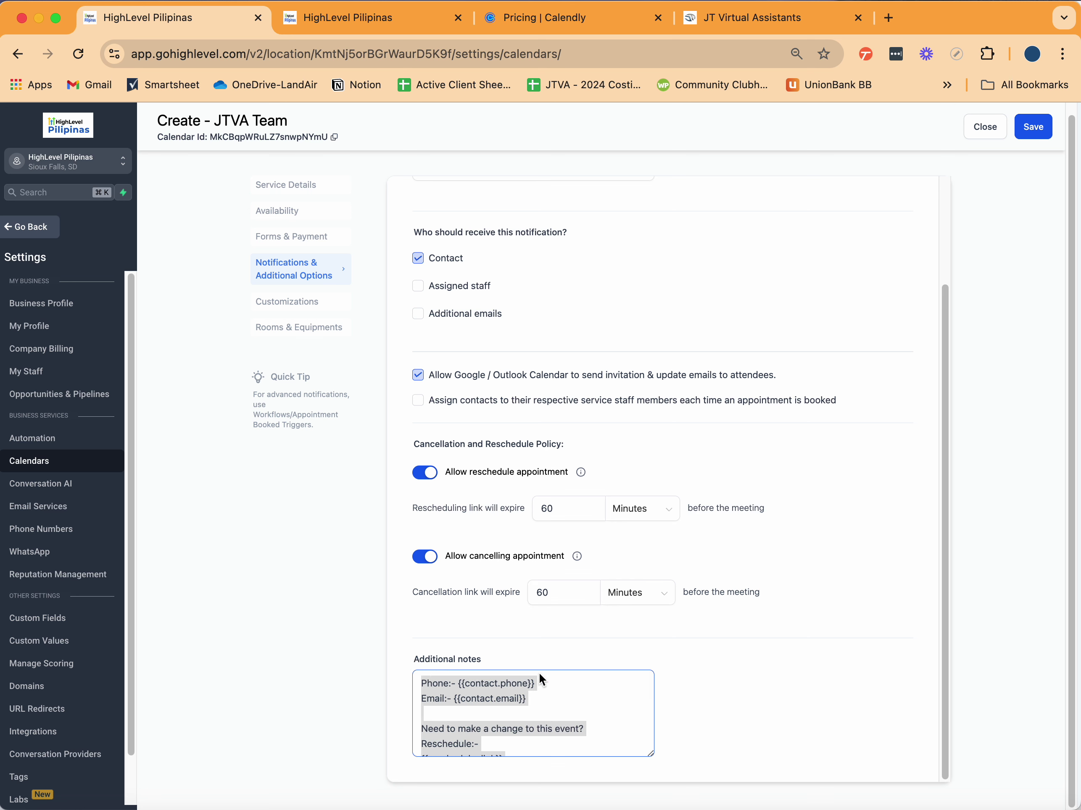
pyautogui.click(552, 726)
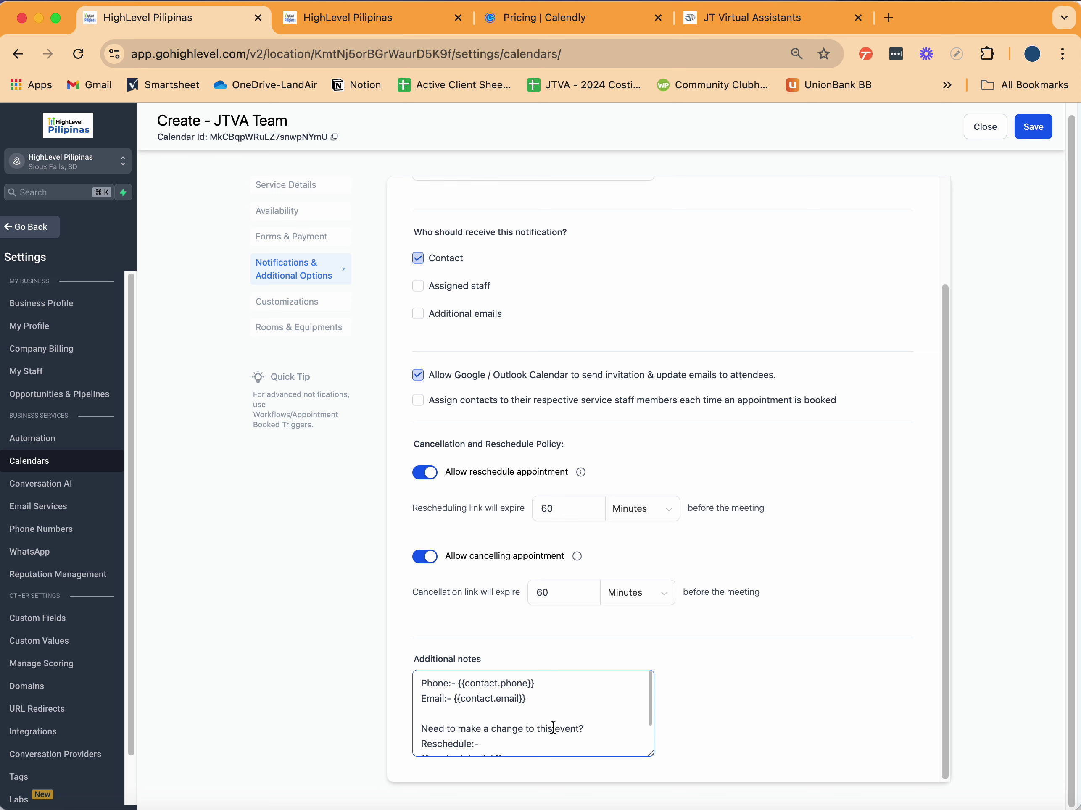
pyautogui.scroll(-3, 552, 733)
pyautogui.moveTo(502, 739); pyautogui.dragTo(447, 695)
pyautogui.click(447, 694)
pyautogui.press('Return')
pyautogui.click(386, 26)
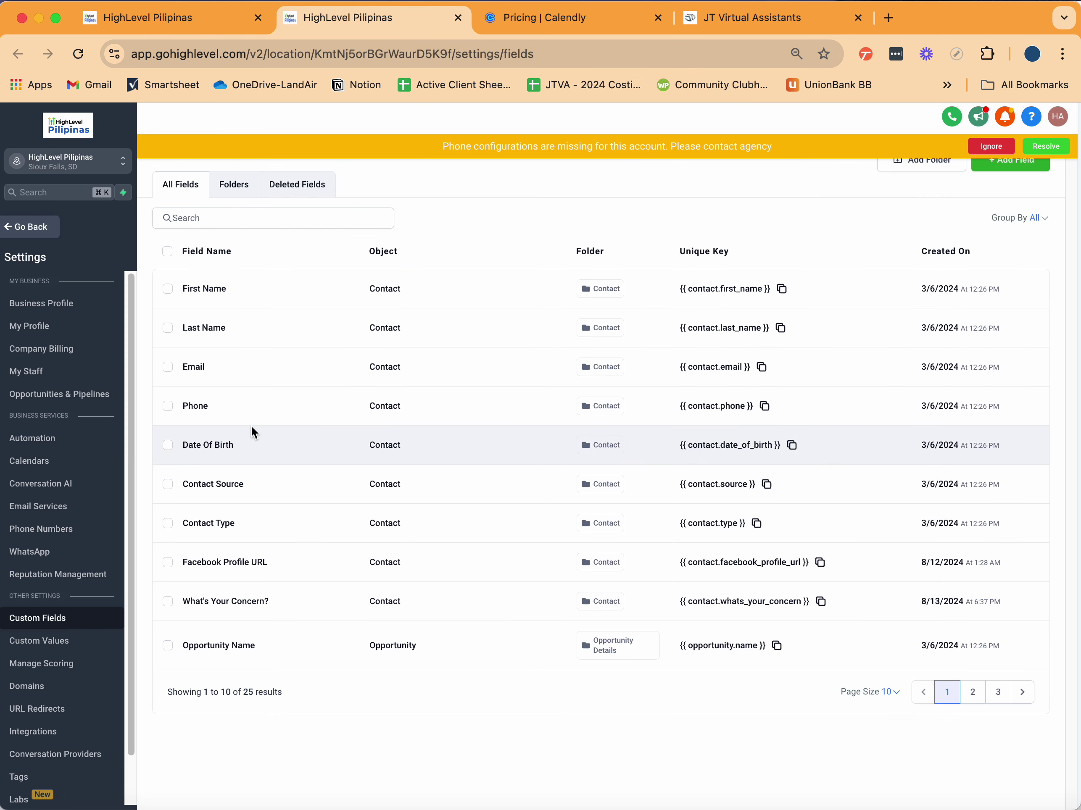
pyautogui.click(791, 445)
pyautogui.hotkey('ctrl', 'shift', 'Tab')
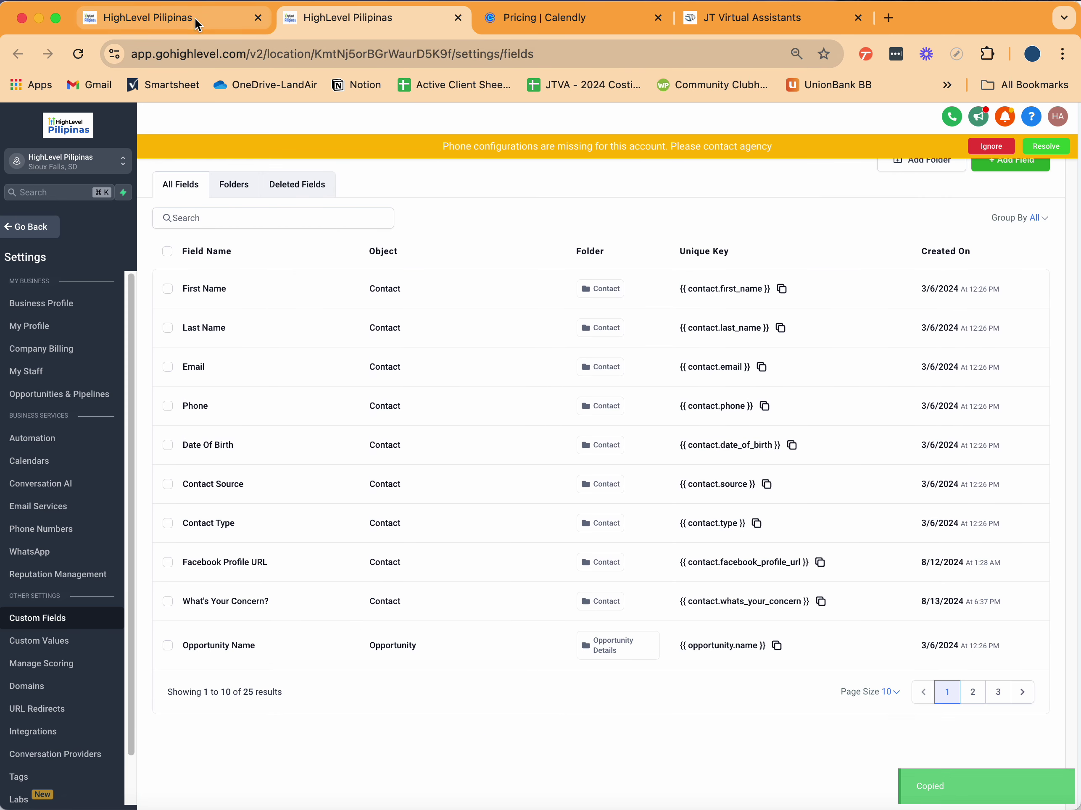
# Step: Insert {{ contact.date_of_birth }} on the new notes line with the label "Date of Birth:" and save the calendar
pyautogui.write('{{ contact.date_of_birth }}')
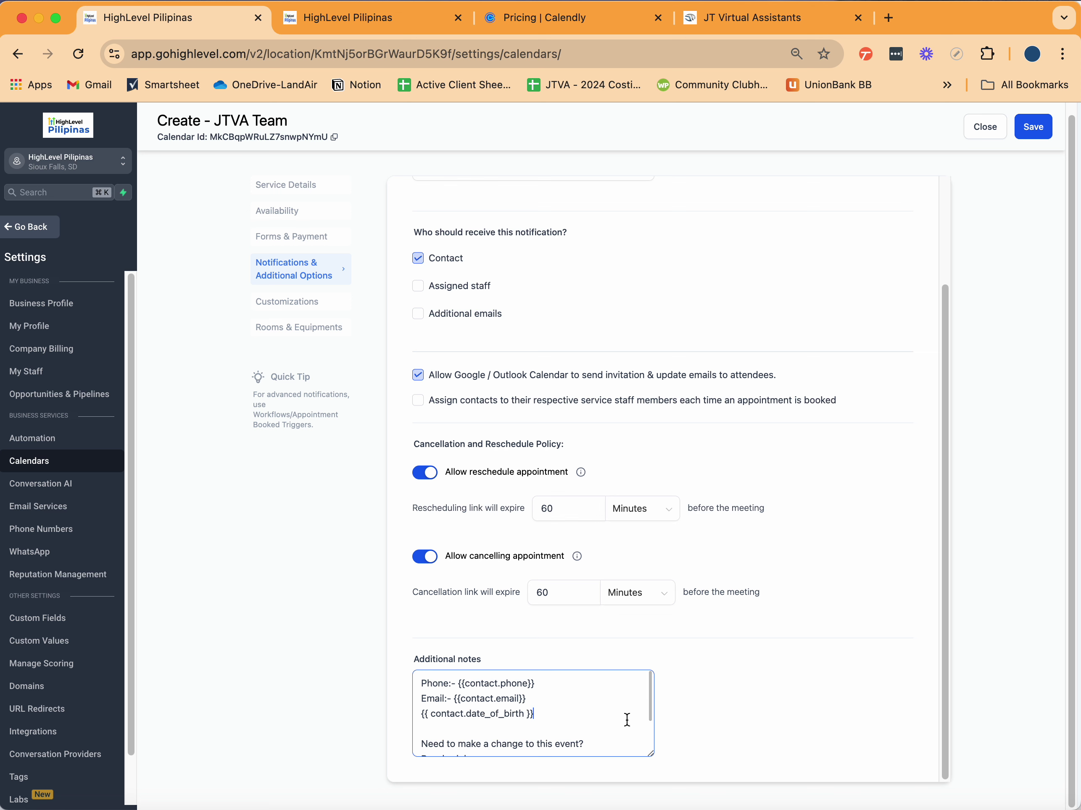
pyautogui.click(422, 714)
pyautogui.write('Date of Birth:')
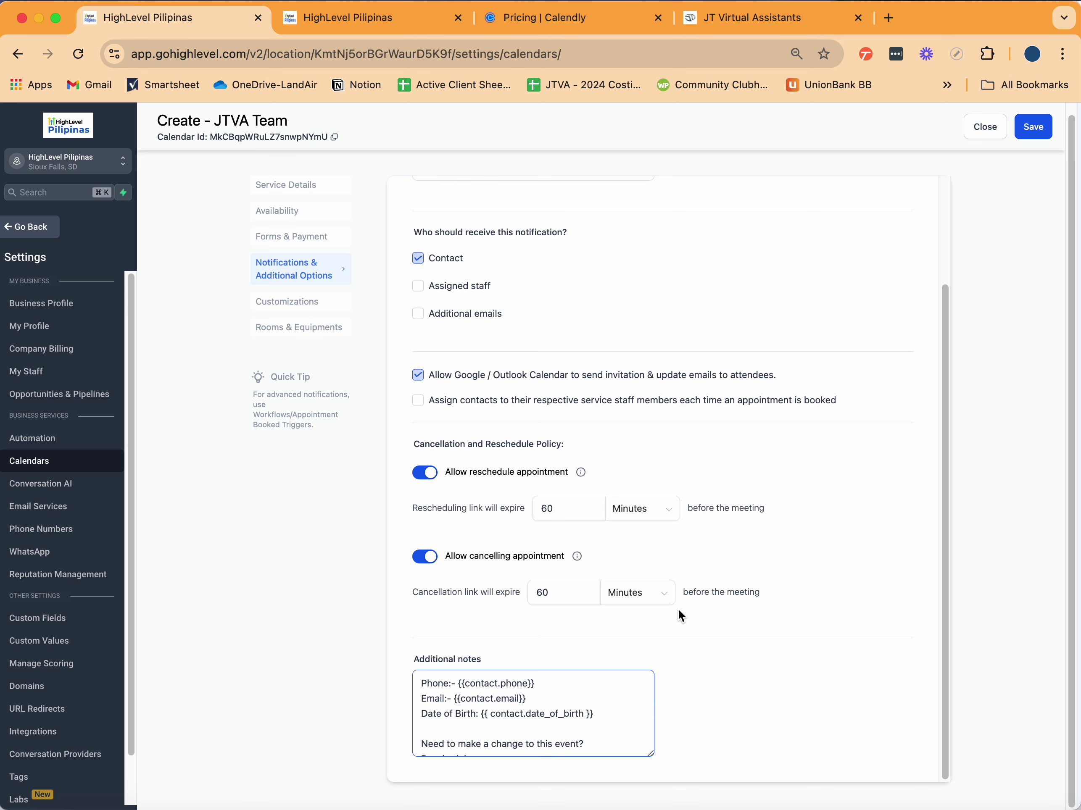
pyautogui.scroll(-3, 617, 738)
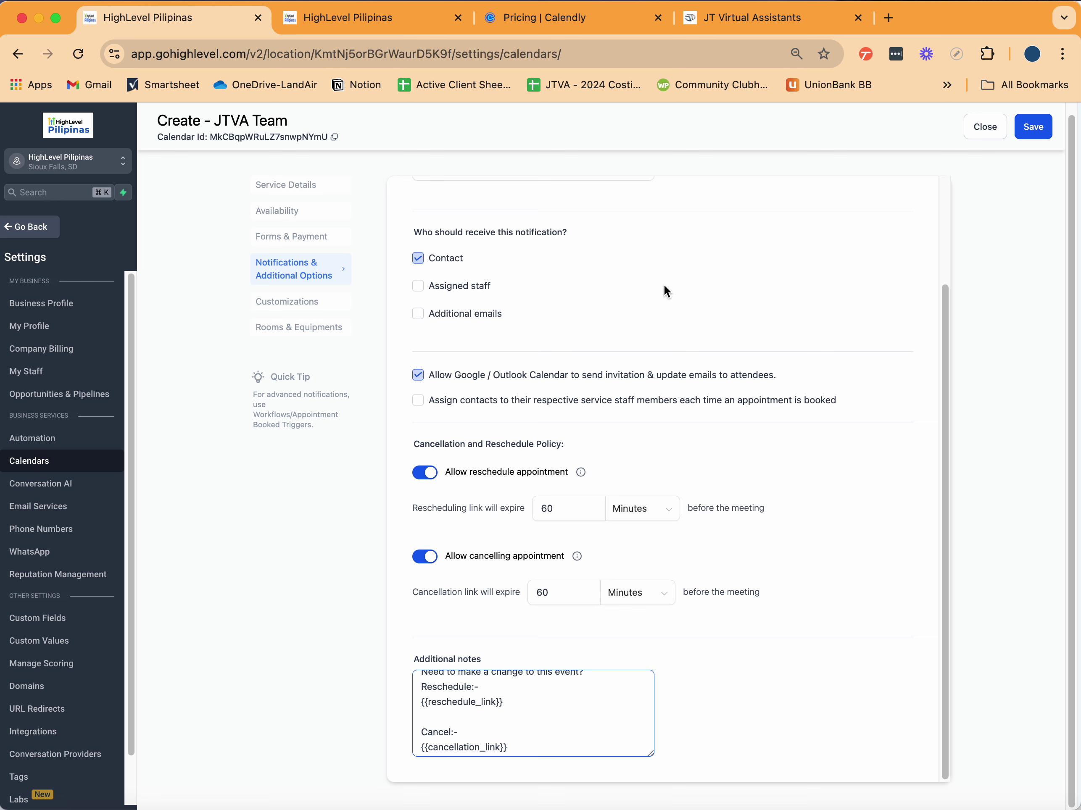
pyautogui.click(1034, 128)
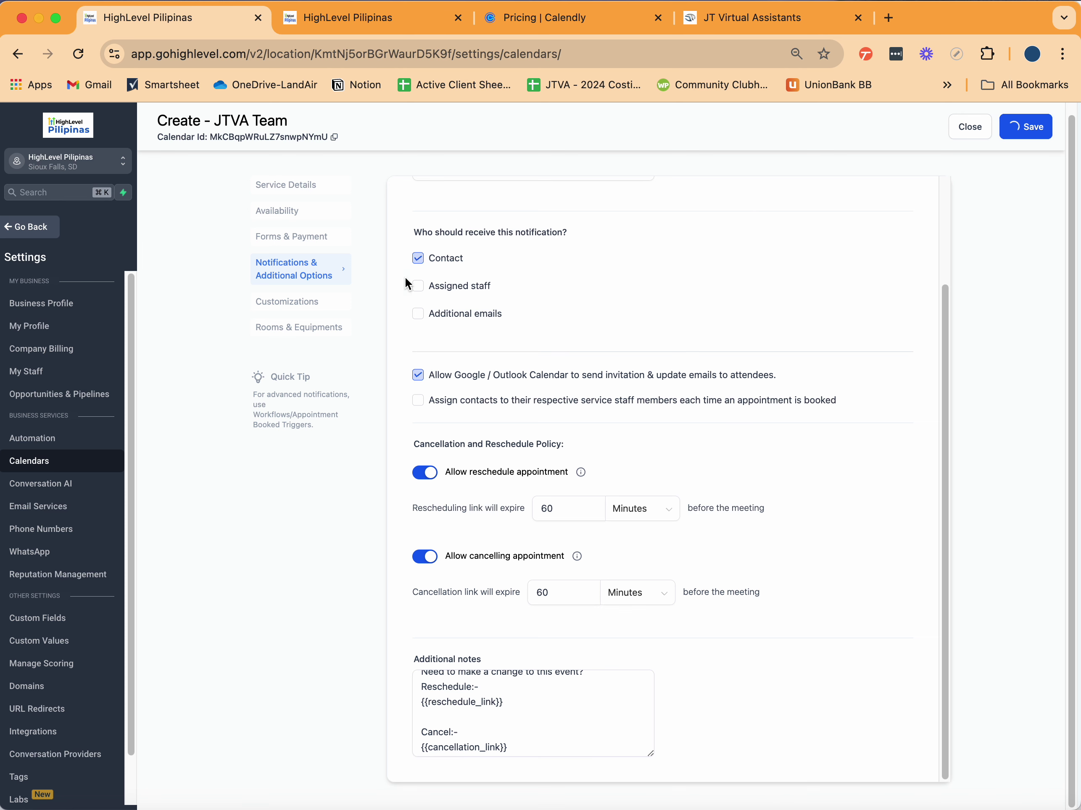
# Step: Review the Customizations settings: service cover image upload, widget colors, button text, custom code and staff selection
pyautogui.click(297, 314)
pyautogui.scroll(5, 699, 356)
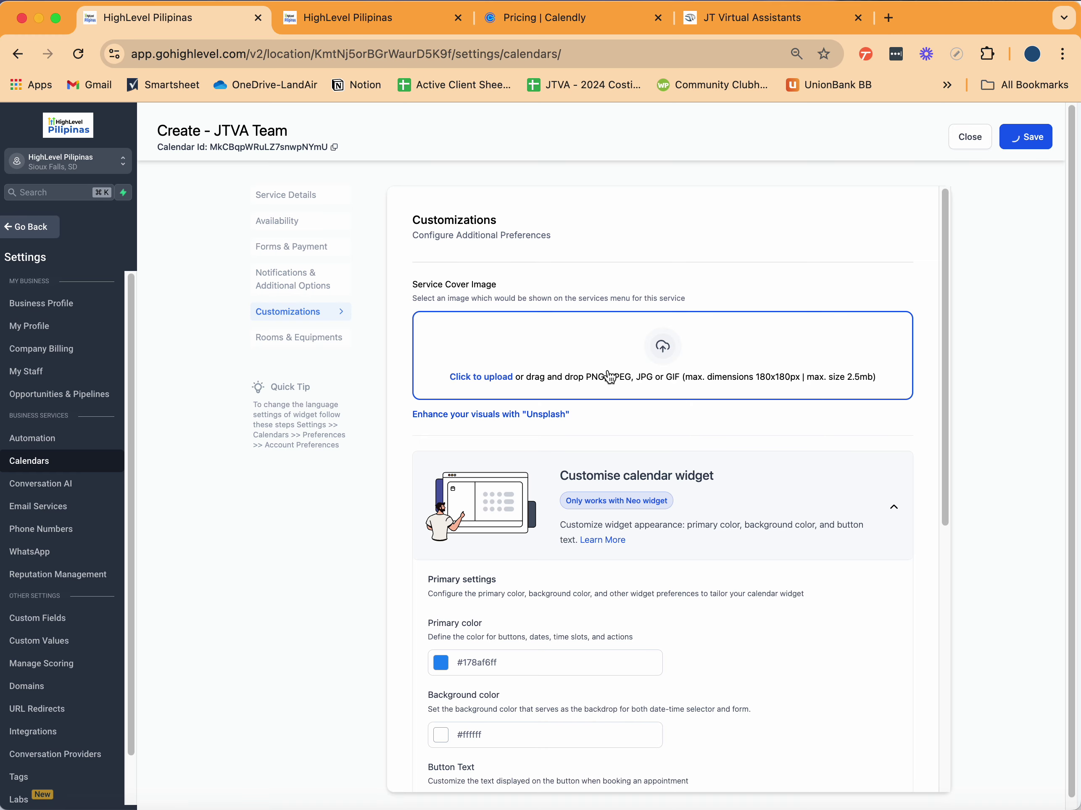
pyautogui.click(300, 314)
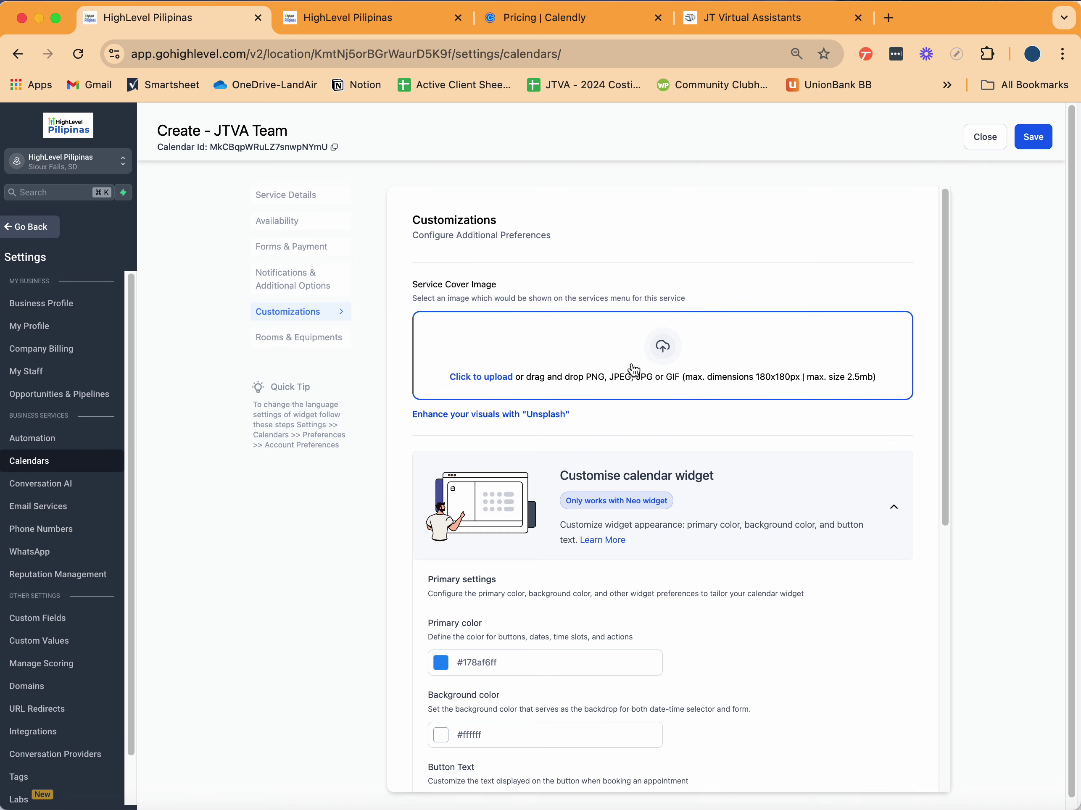
pyautogui.click(635, 370)
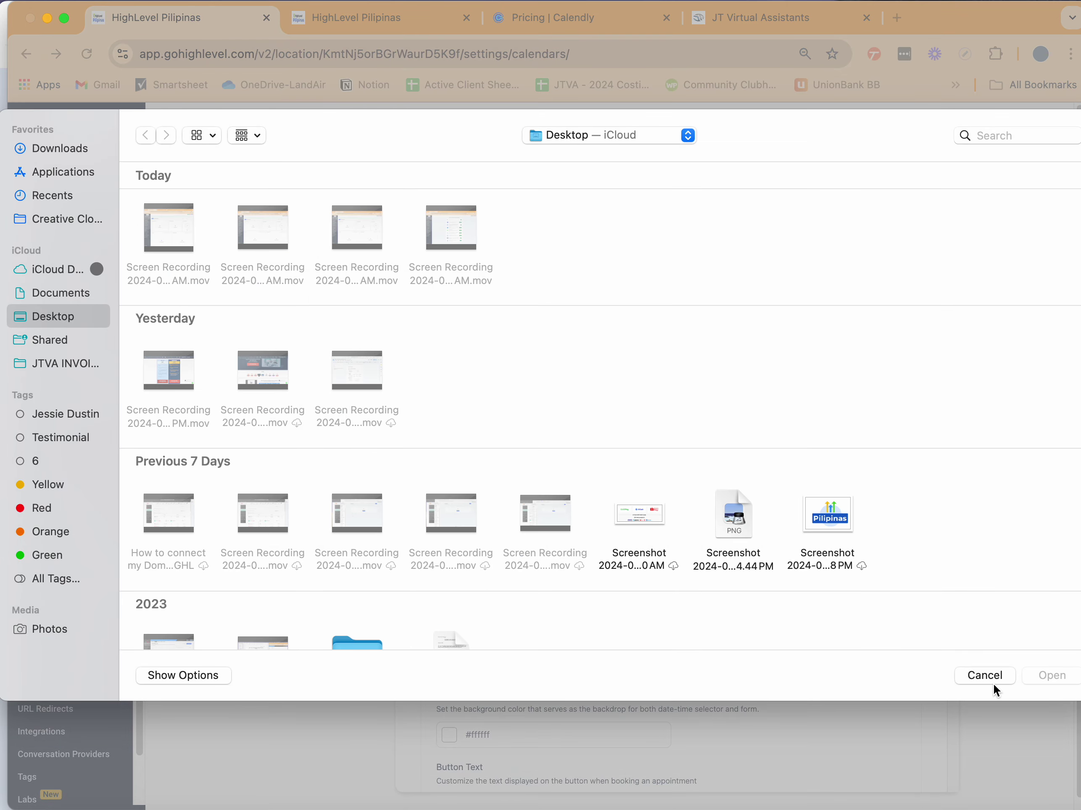
pyautogui.click(985, 677)
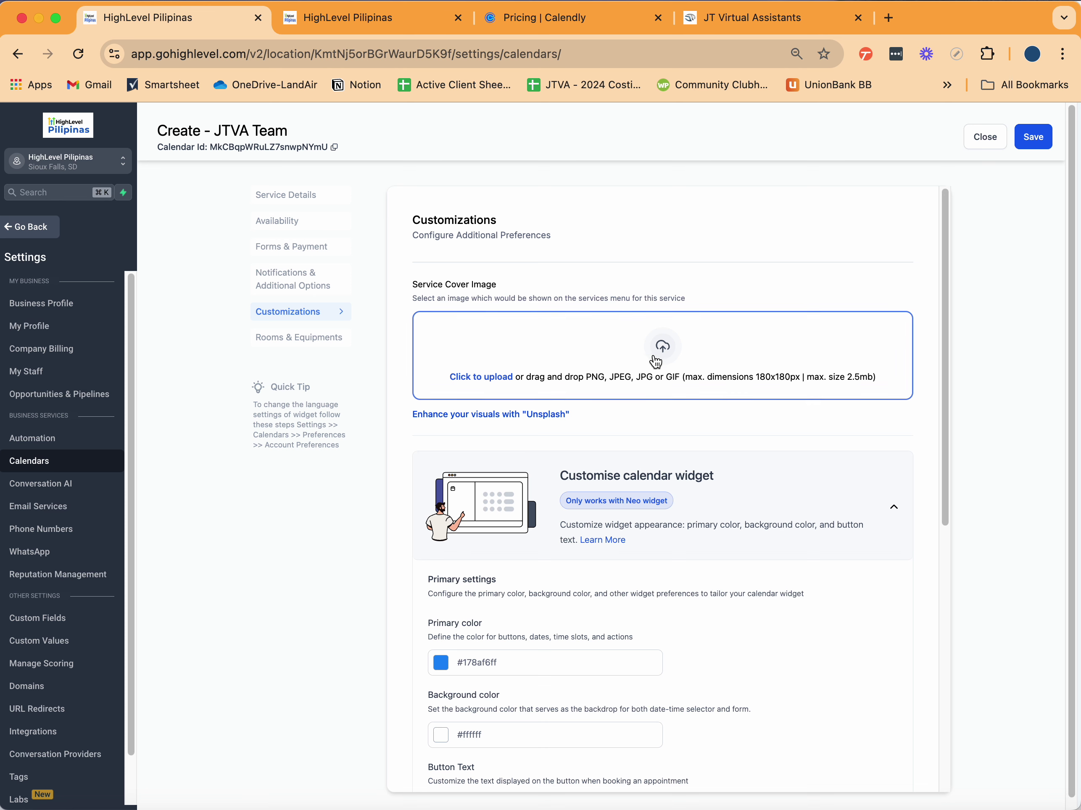
pyautogui.scroll(-7, 801, 463)
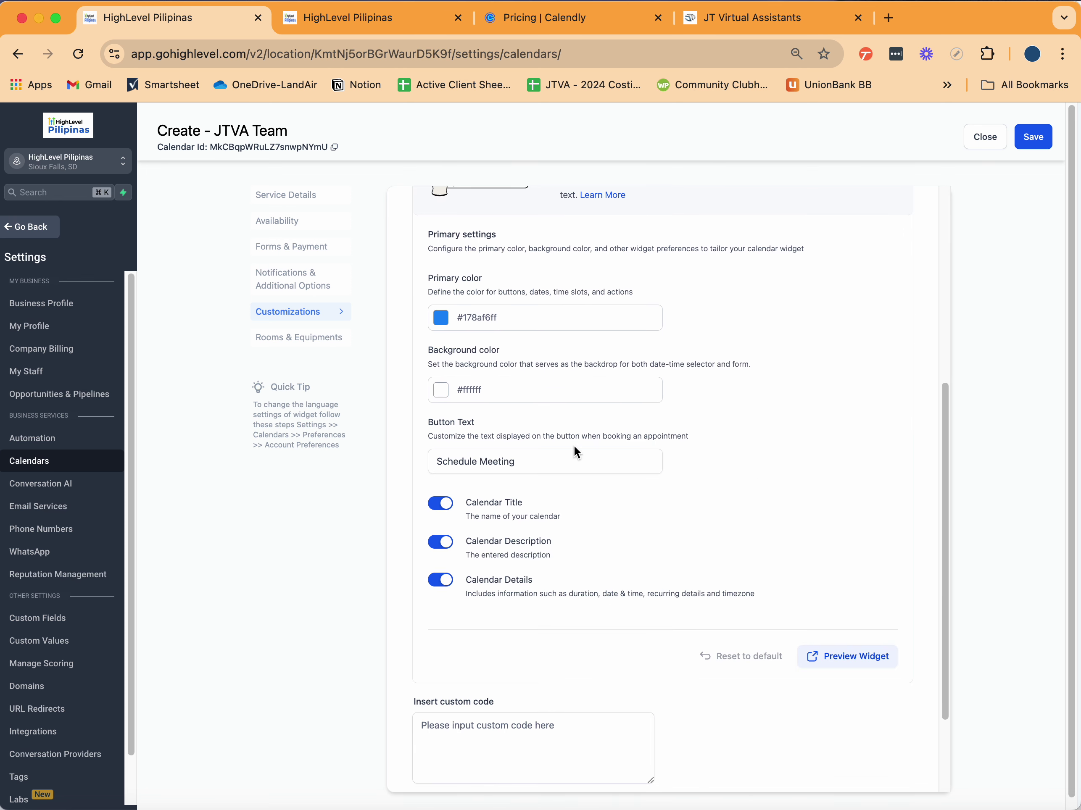
pyautogui.moveTo(573, 459); pyautogui.dragTo(382, 459)
pyautogui.click(688, 463)
pyautogui.scroll(5, 672, 382)
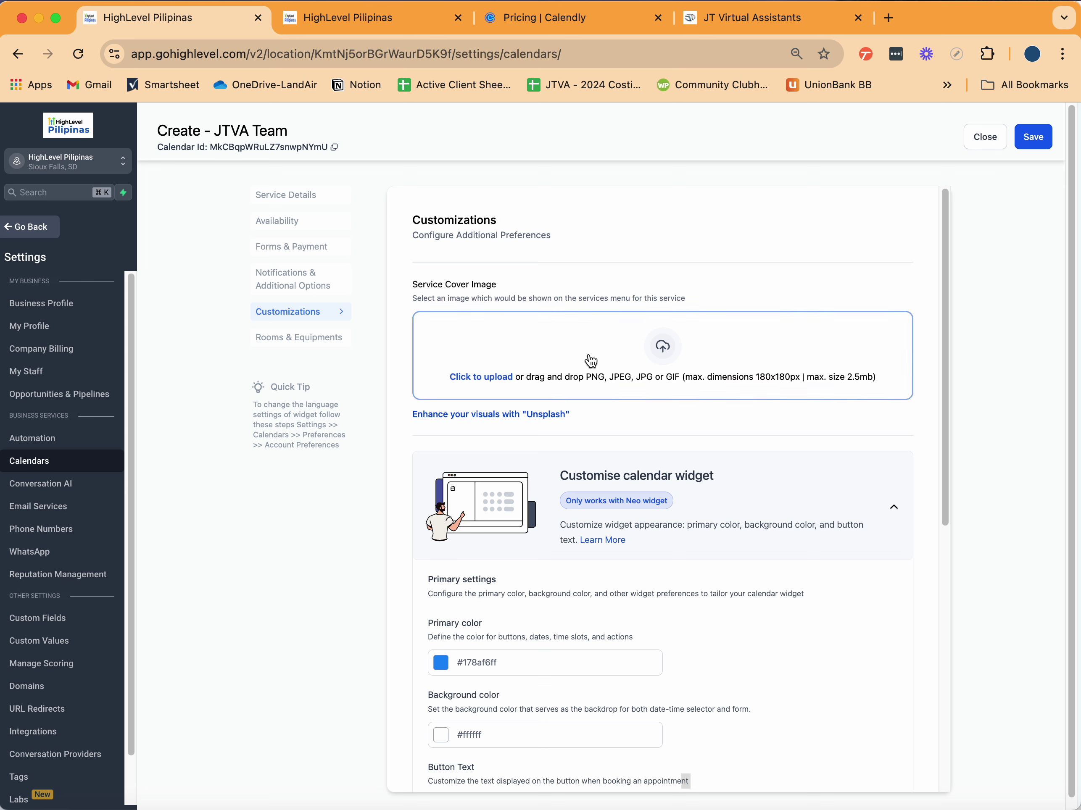
pyautogui.scroll(-6, 639, 449)
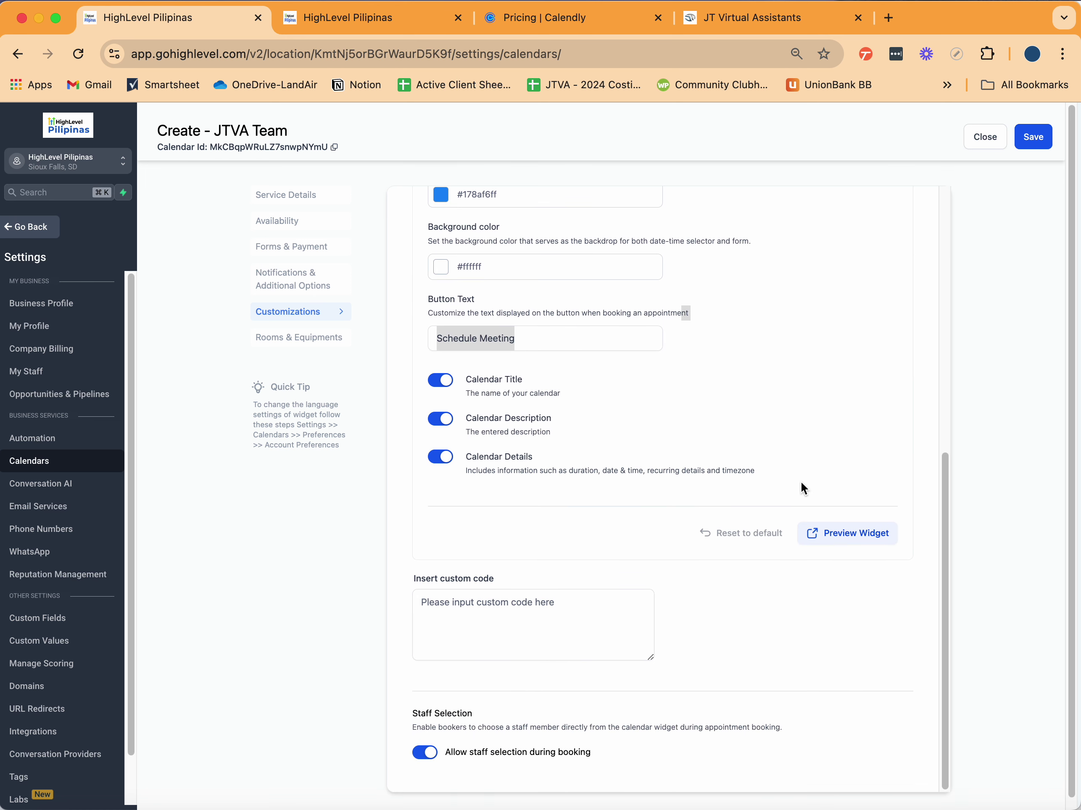
pyautogui.click(570, 593)
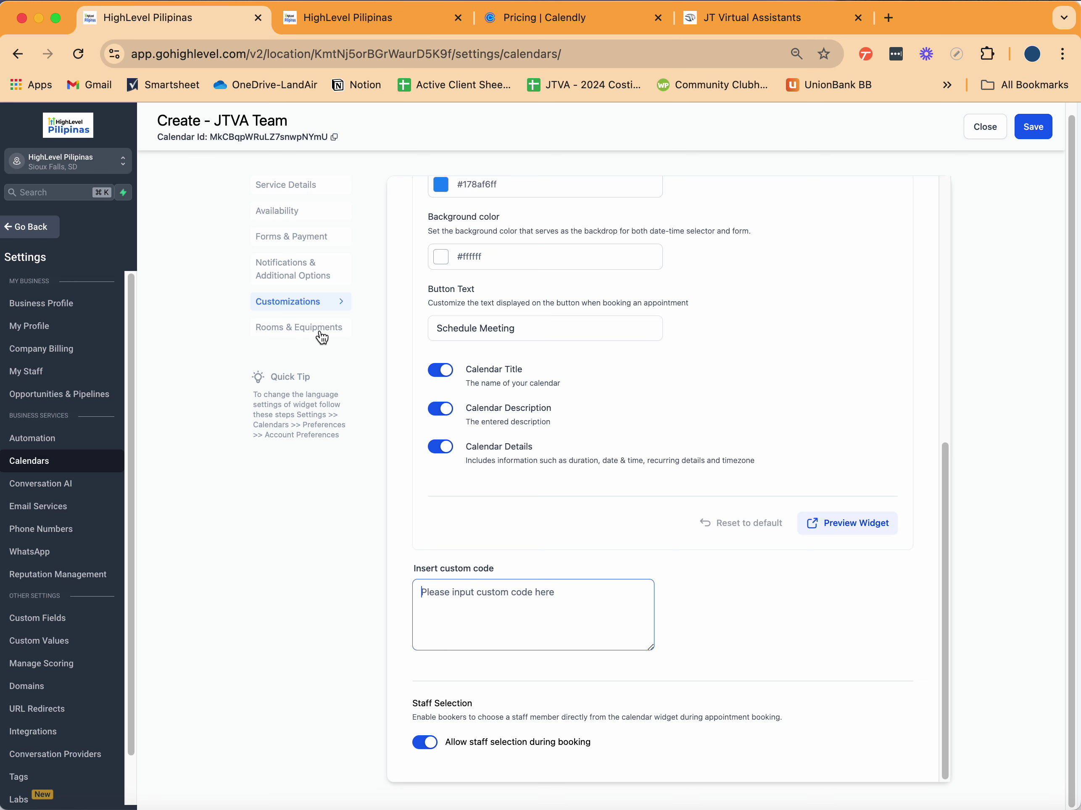
# Step: Check the Rooms & Equipments settings for rooms and equipment that can be booked with the calendar
pyautogui.click(321, 338)
pyautogui.click(490, 267)
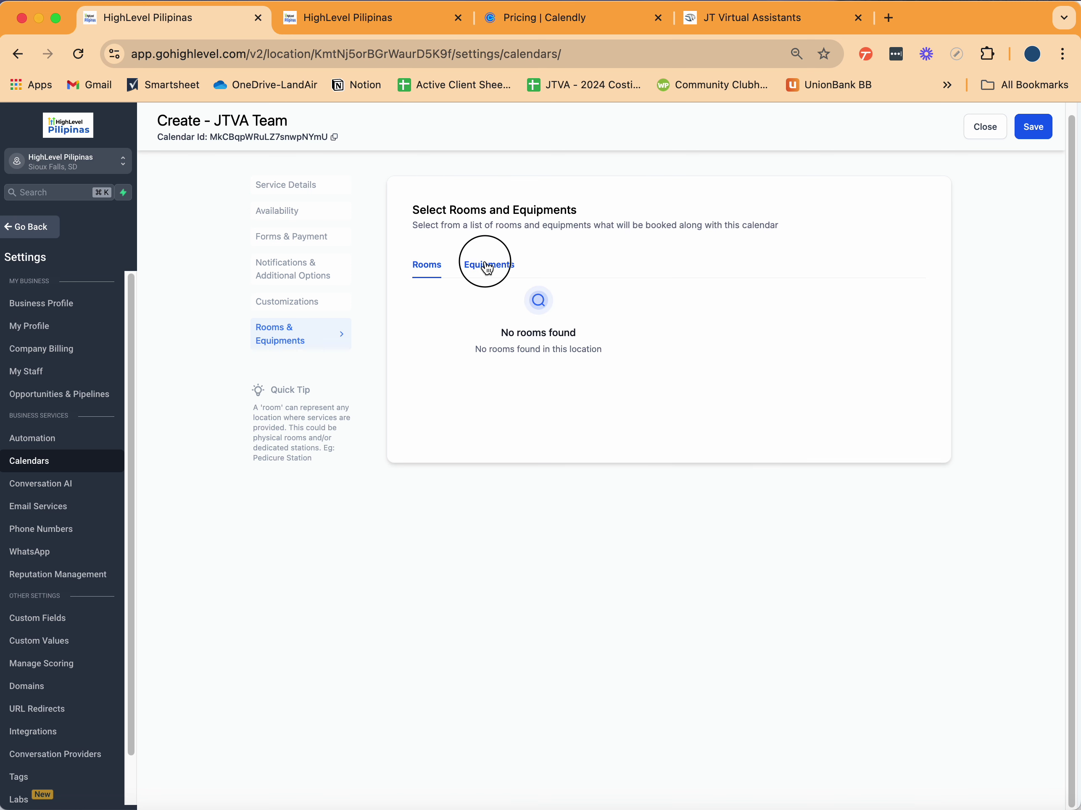
pyautogui.click(444, 267)
pyautogui.click(490, 267)
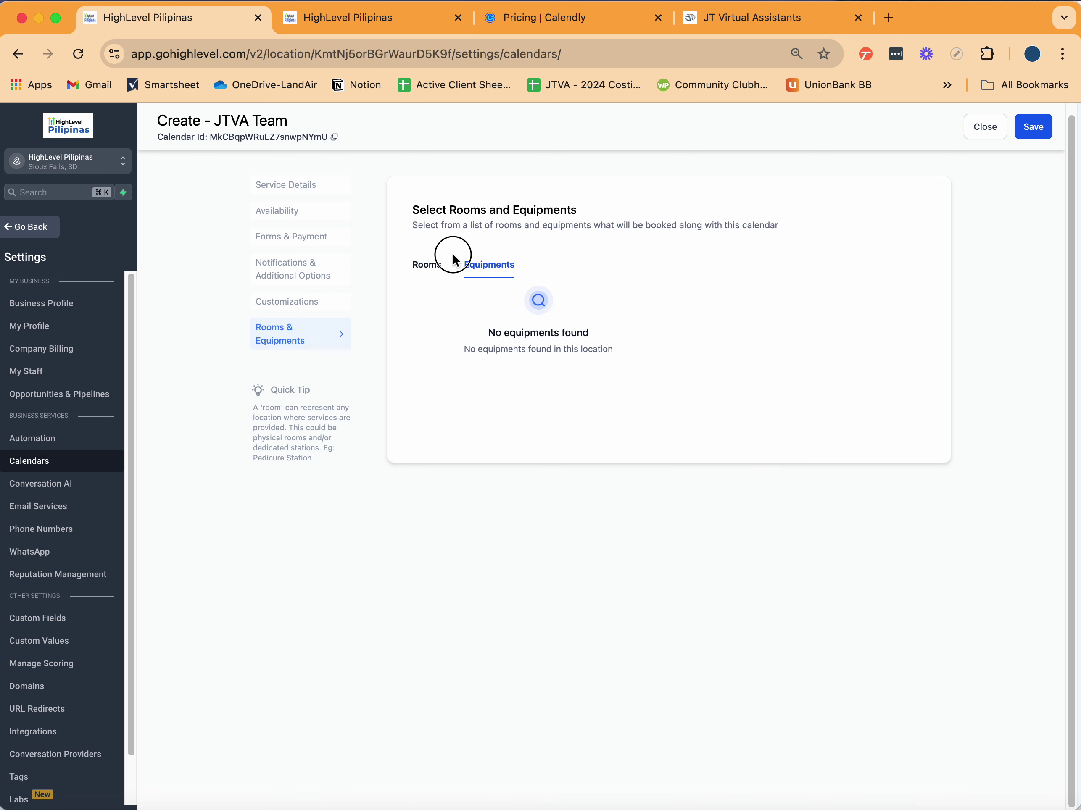
pyautogui.click(429, 267)
pyautogui.click(491, 267)
pyautogui.click(418, 267)
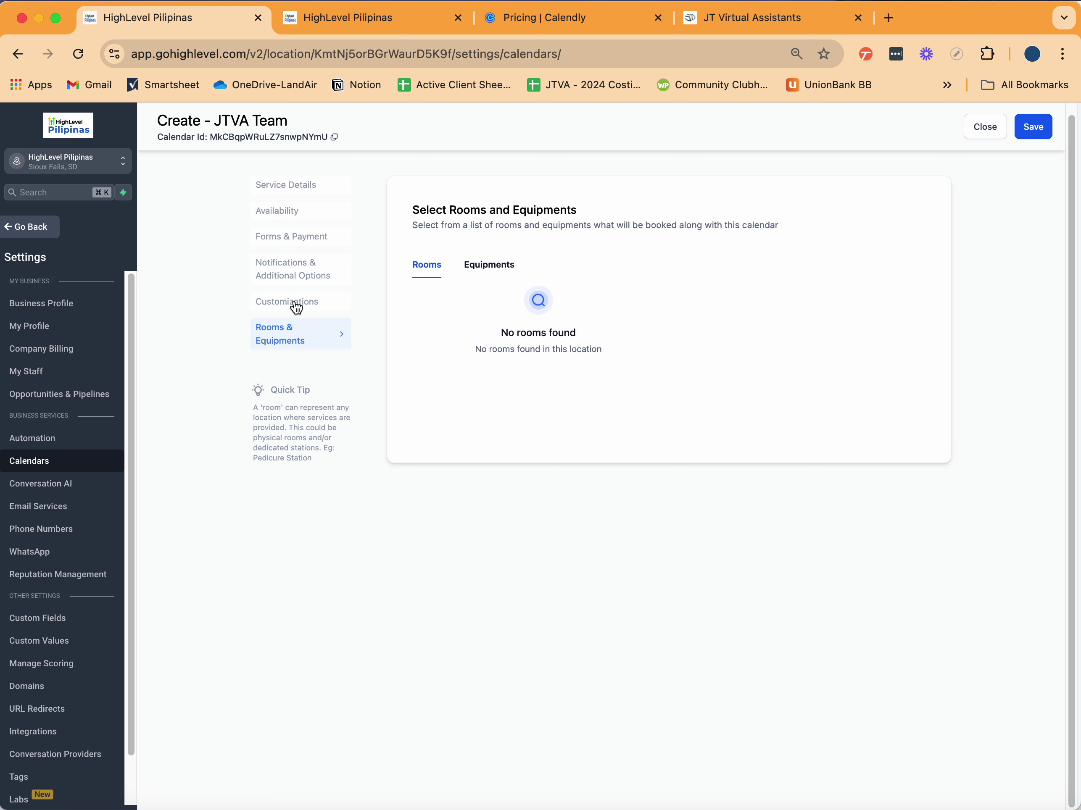
pyautogui.click(476, 265)
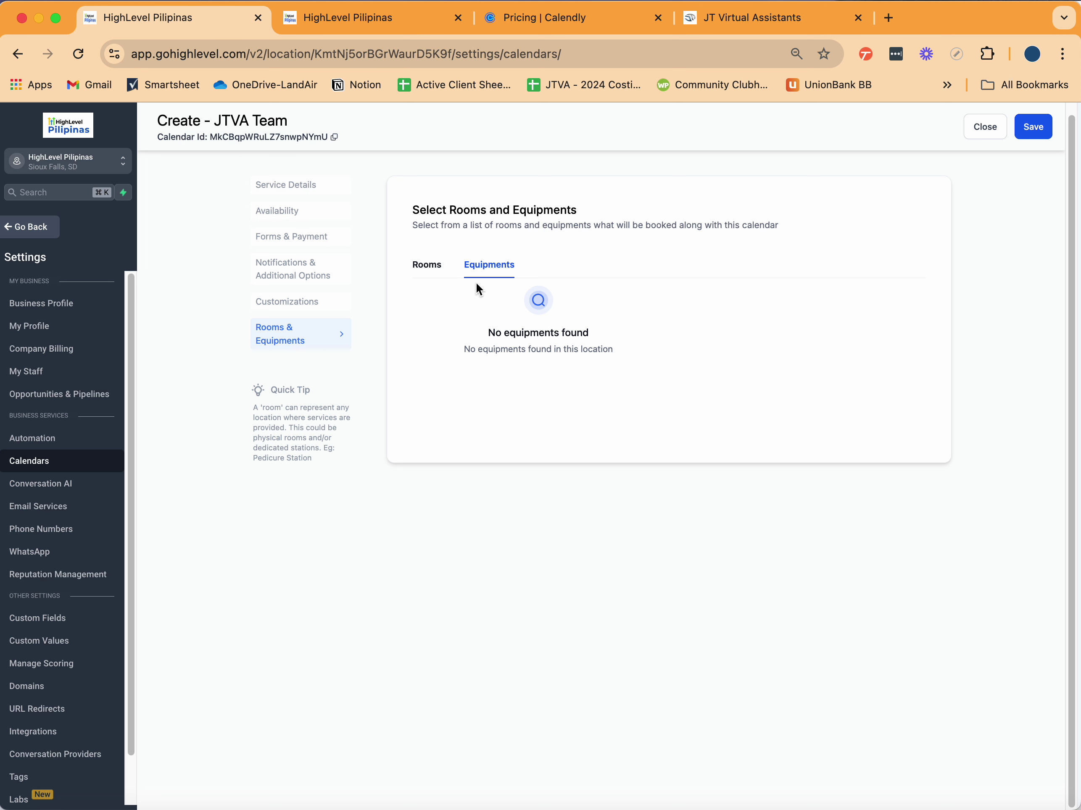
# Step: Rename the service to Discovery Call in the Service Details, save it and close the calendar editor
pyautogui.scroll(1, 293, 249)
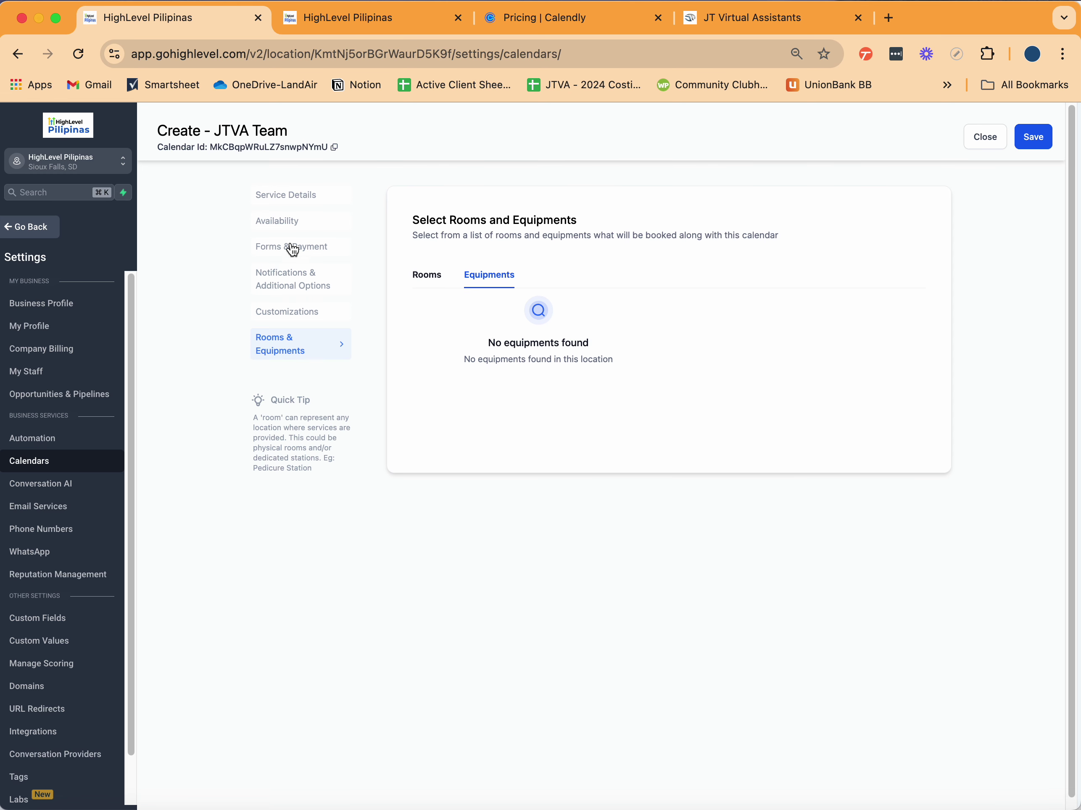
pyautogui.click(278, 199)
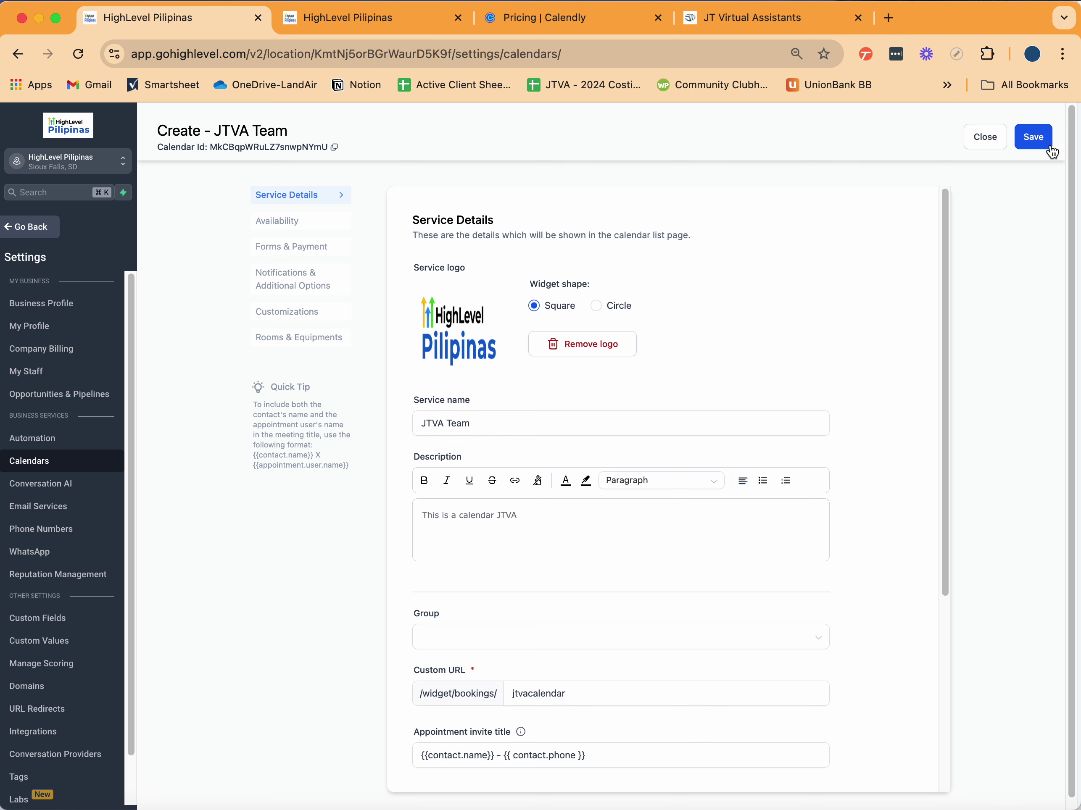
pyautogui.click(1035, 138)
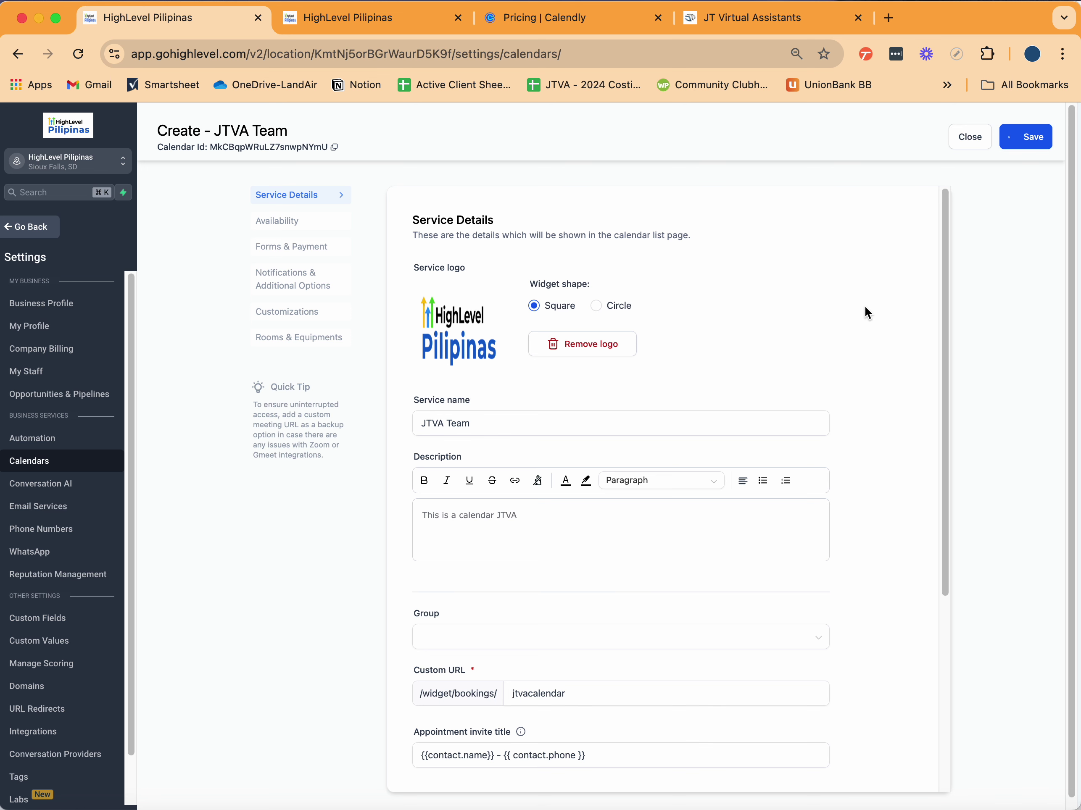
pyautogui.tripleClick(417, 419)
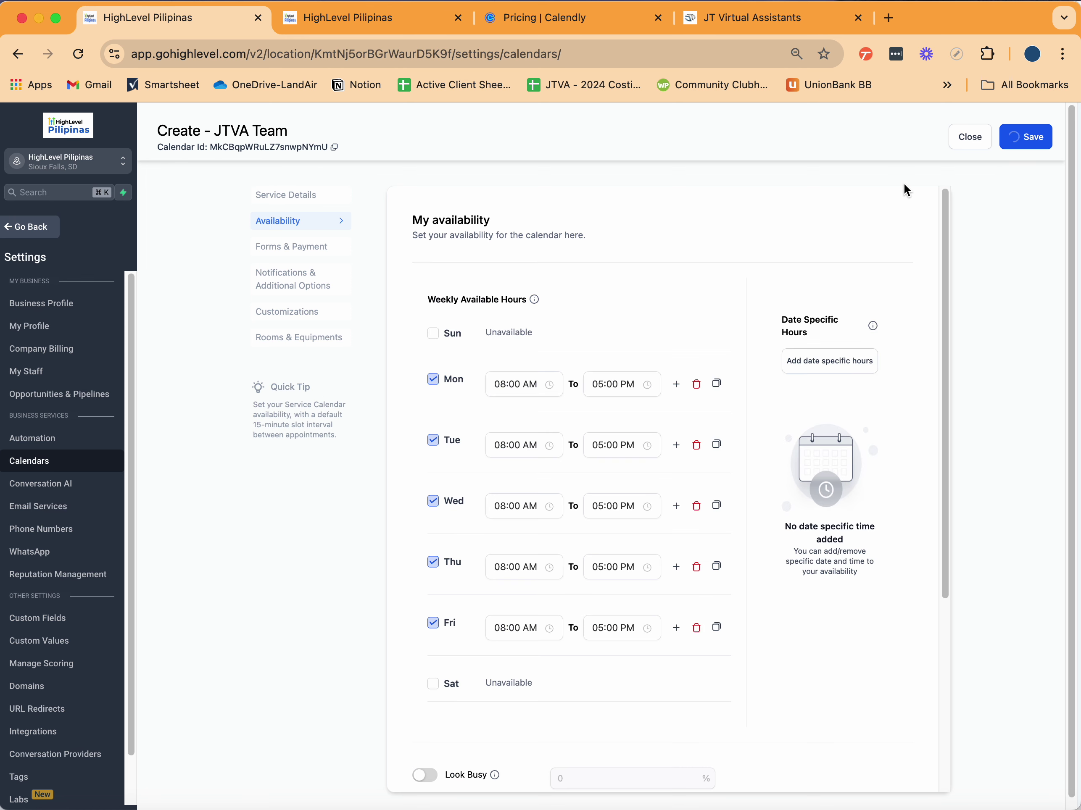
pyautogui.click(282, 195)
pyautogui.moveTo(519, 430); pyautogui.dragTo(422, 425)
pyautogui.write('Disco')
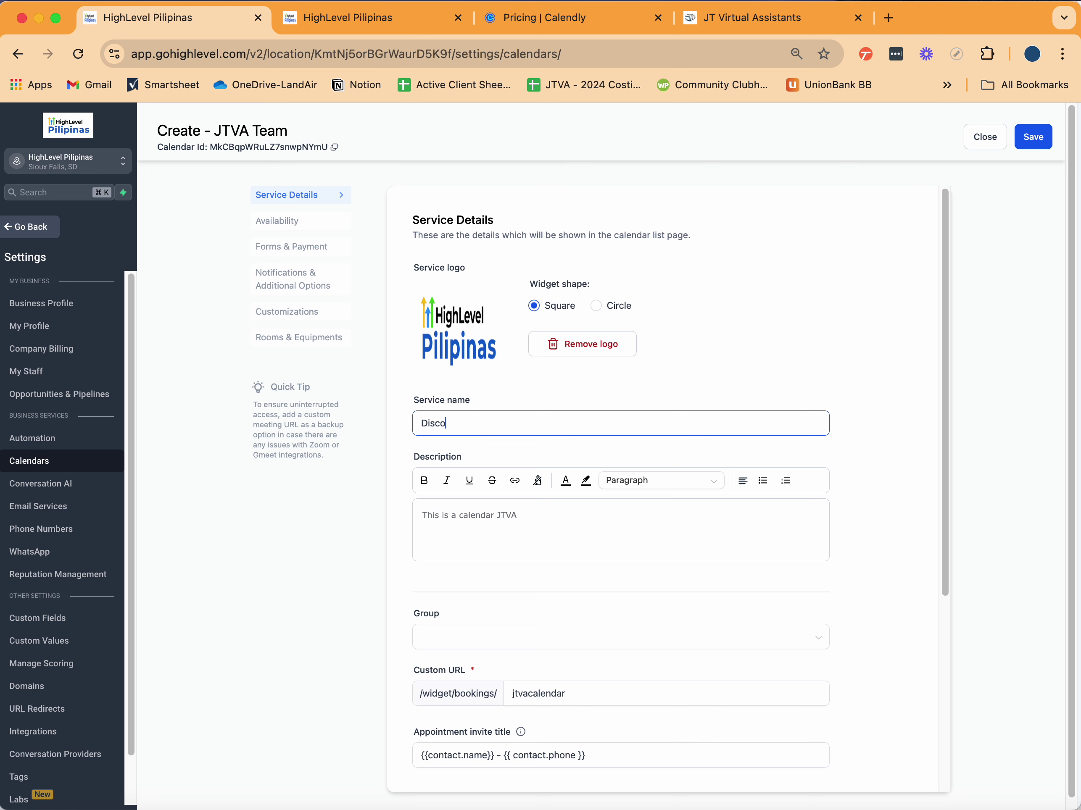
pyautogui.write('very Call')
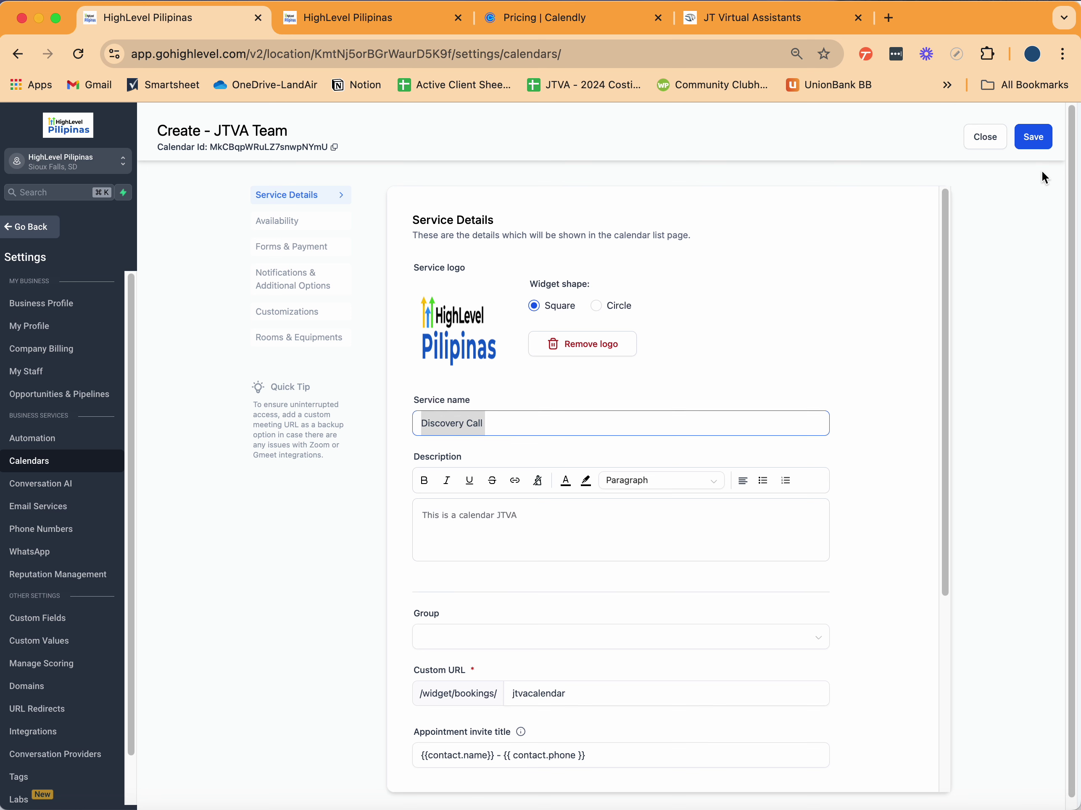
pyautogui.click(1034, 136)
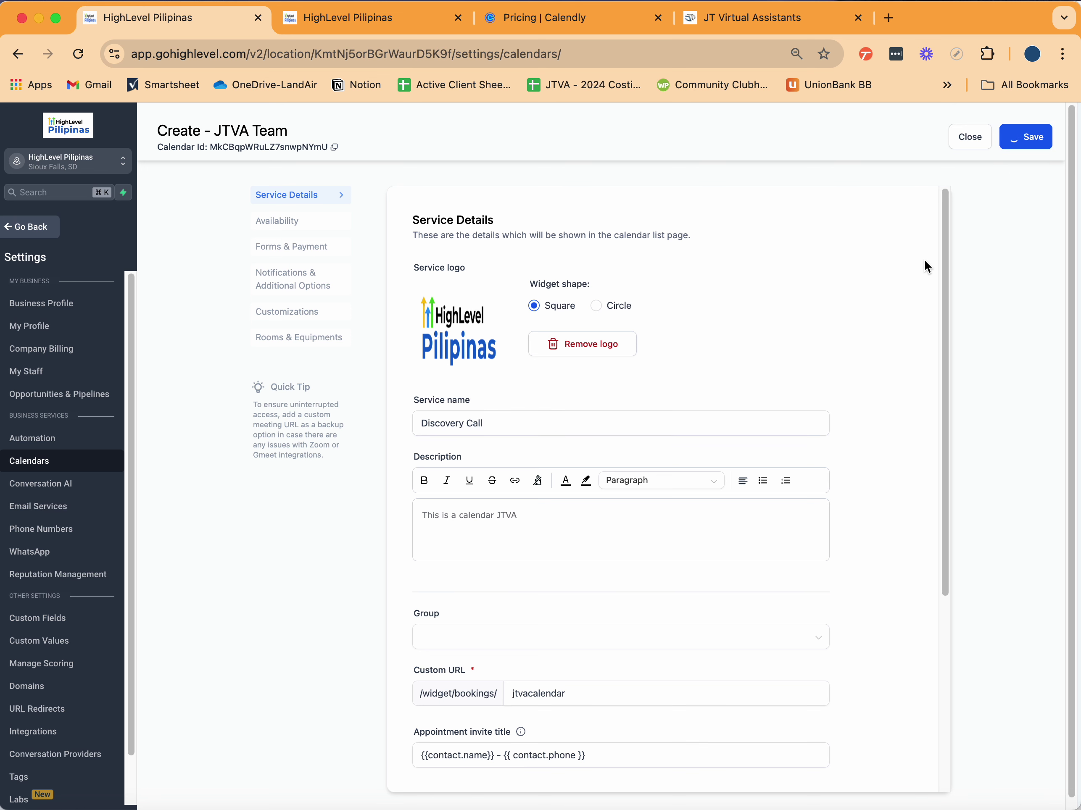
pyautogui.scroll(-6, 816, 370)
pyautogui.scroll(6, 836, 360)
pyautogui.click(975, 146)
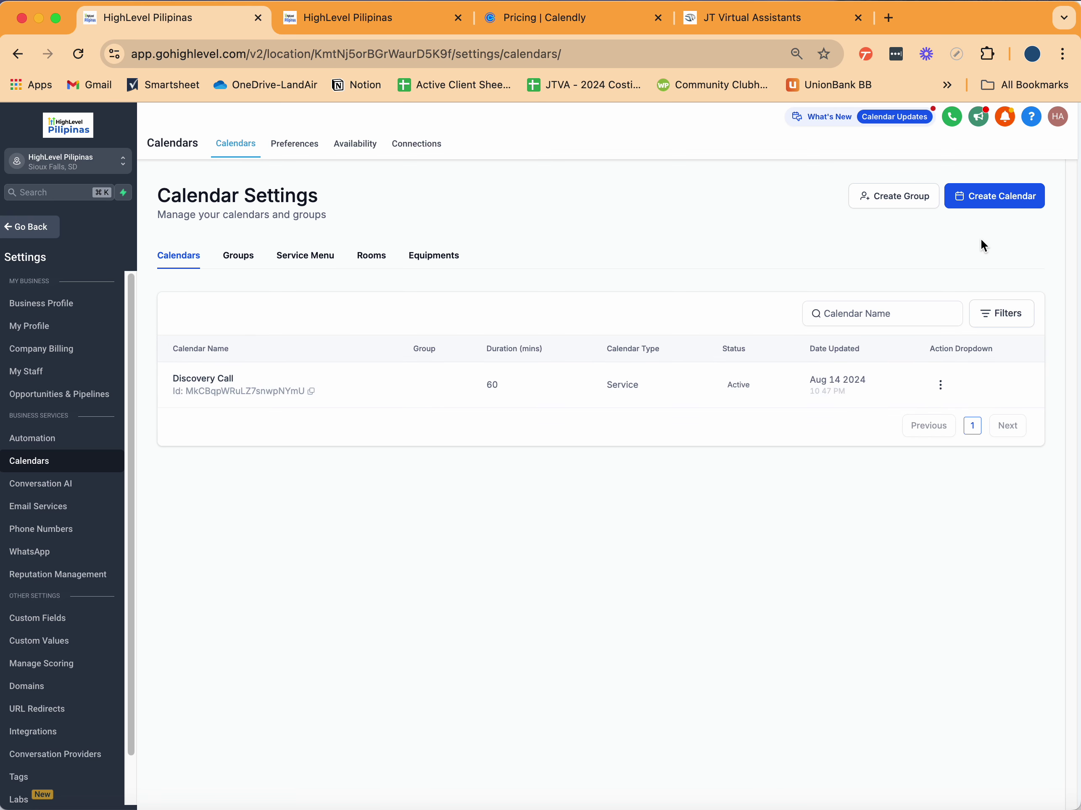
# Step: Create a calendar group named JTVA Calendar with the Classic template and the group URL jtvacalendar
pyautogui.click(910, 210)
pyautogui.click(519, 391)
pyautogui.write('JTVA Calendar')
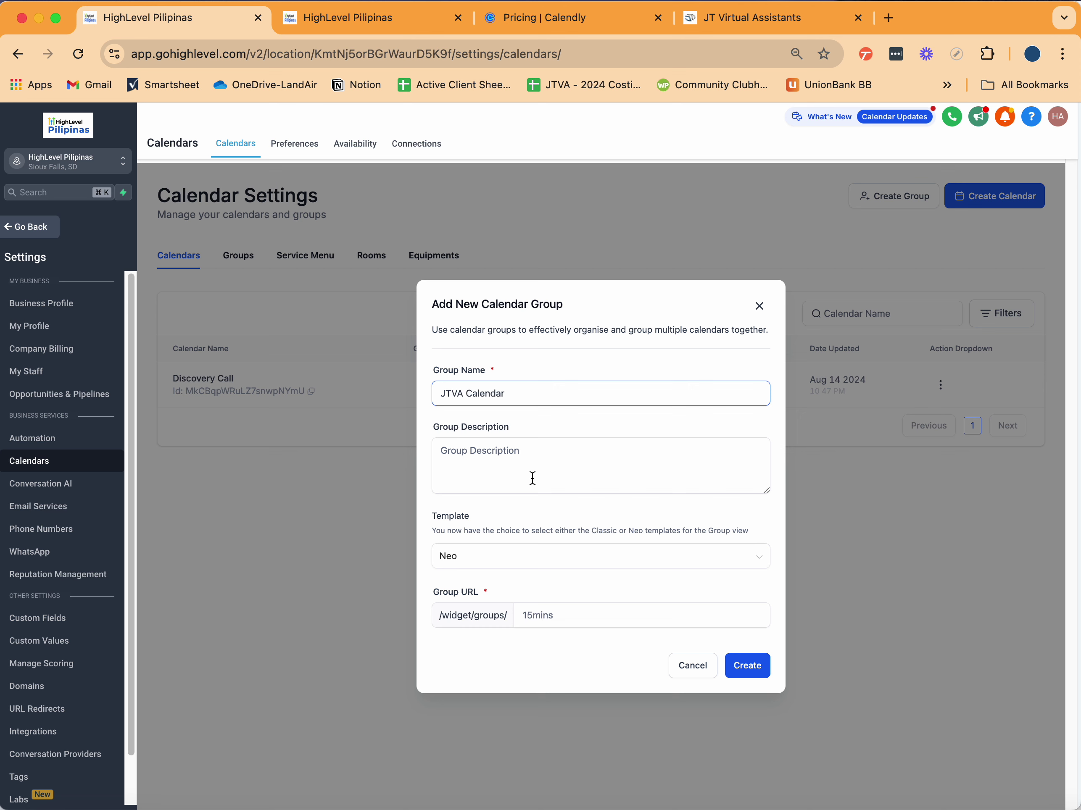
pyautogui.click(532, 477)
pyautogui.click(545, 559)
pyautogui.click(444, 607)
pyautogui.click(589, 620)
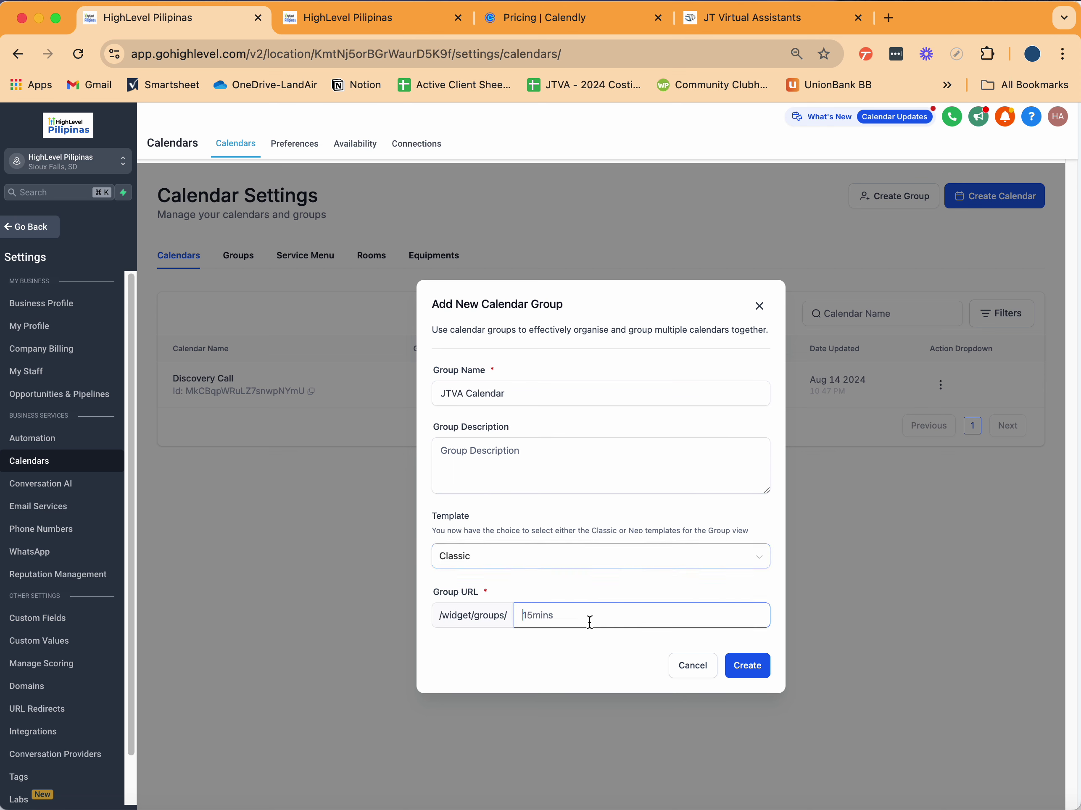
pyautogui.write('jtvacalendar')
pyautogui.click(755, 668)
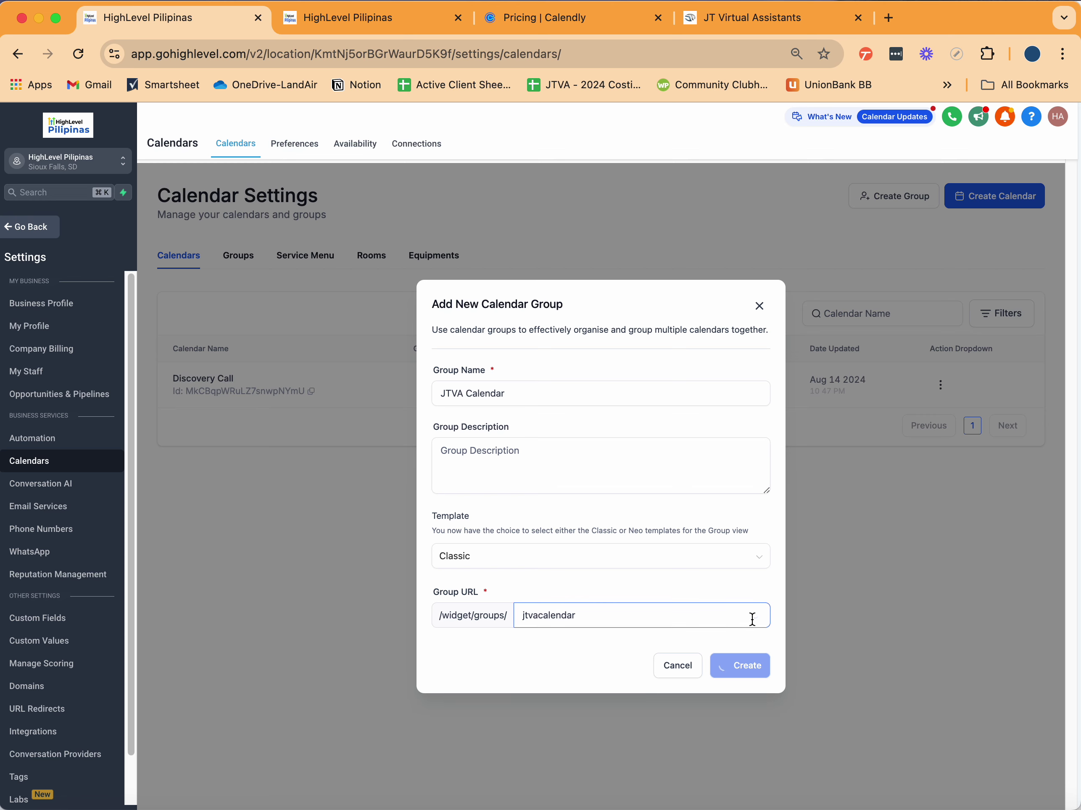
pyautogui.click(731, 667)
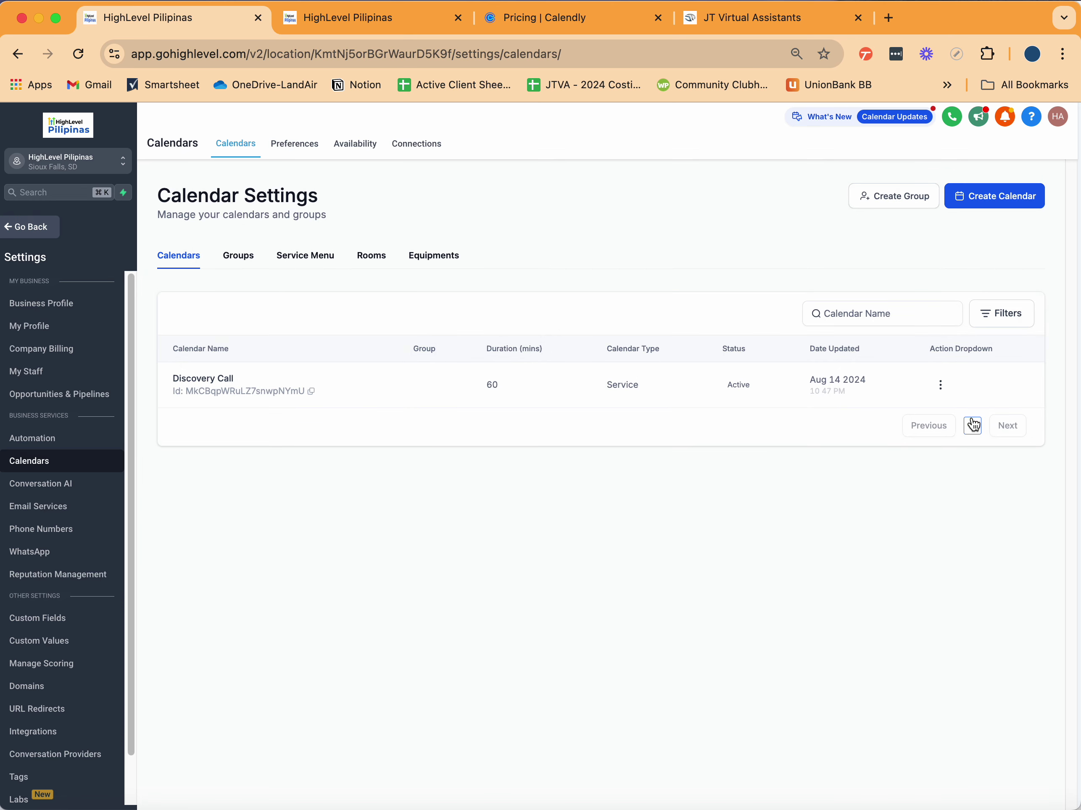
# Step: Move the Discovery Call calendar into the JTVA Calendar group, accepting that its legacy link stops working
pyautogui.click(941, 385)
pyautogui.click(932, 314)
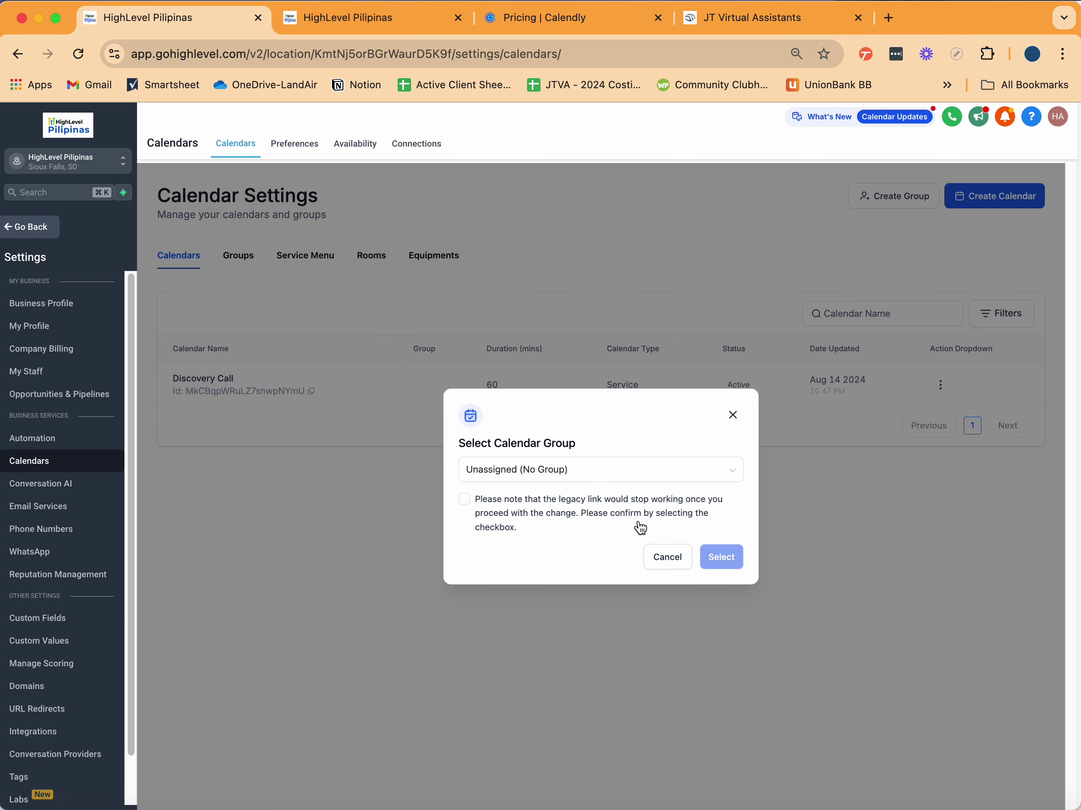
pyautogui.click(583, 478)
pyautogui.click(514, 519)
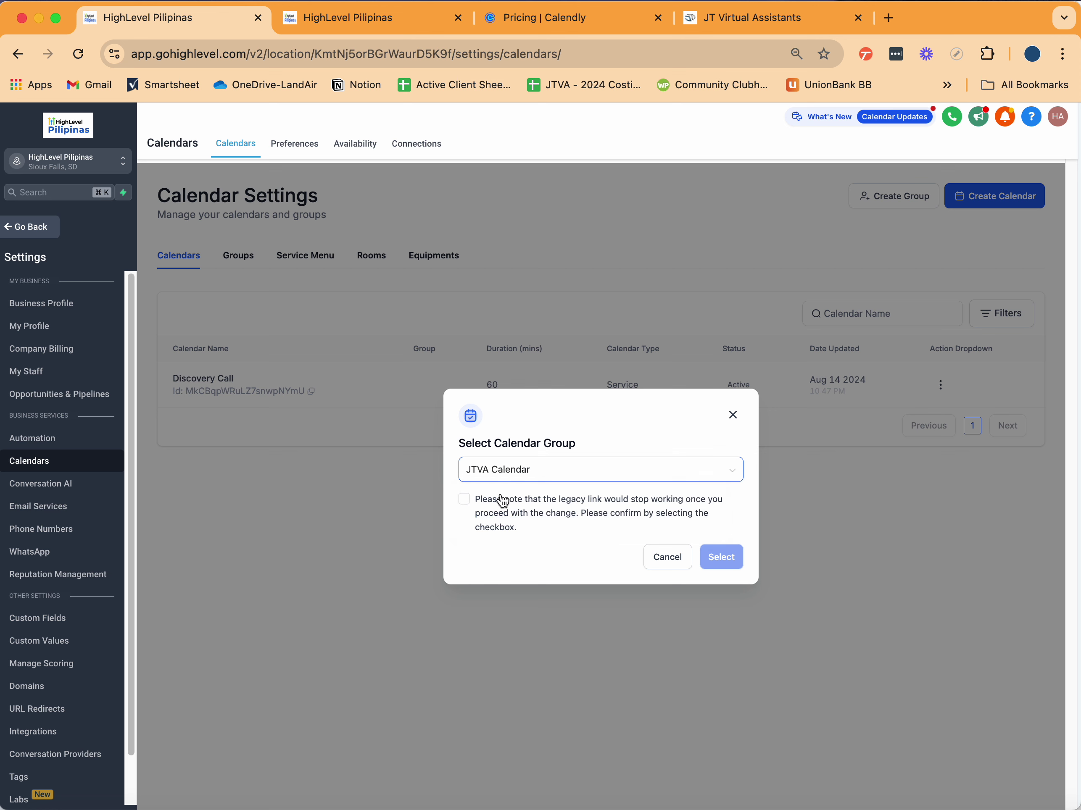
pyautogui.click(464, 499)
pyautogui.click(717, 557)
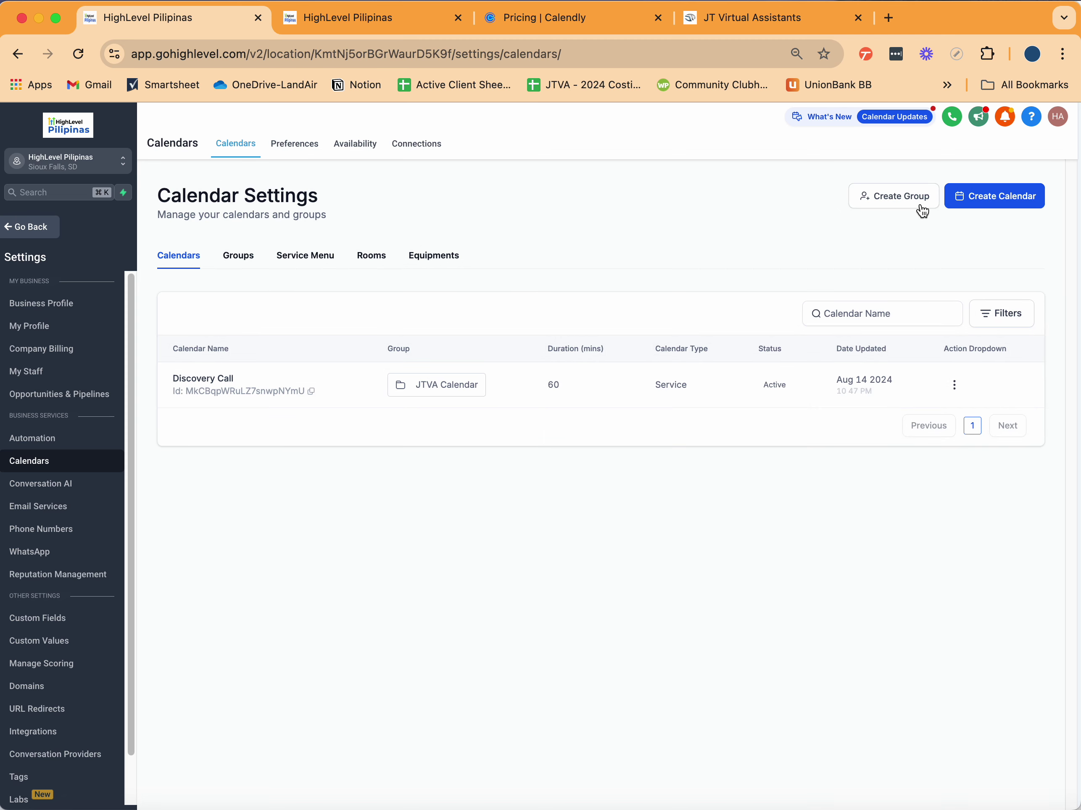
# Step: Start a new service calendar, enter onboardingcall as its custom URL and copy that text
pyautogui.click(1002, 200)
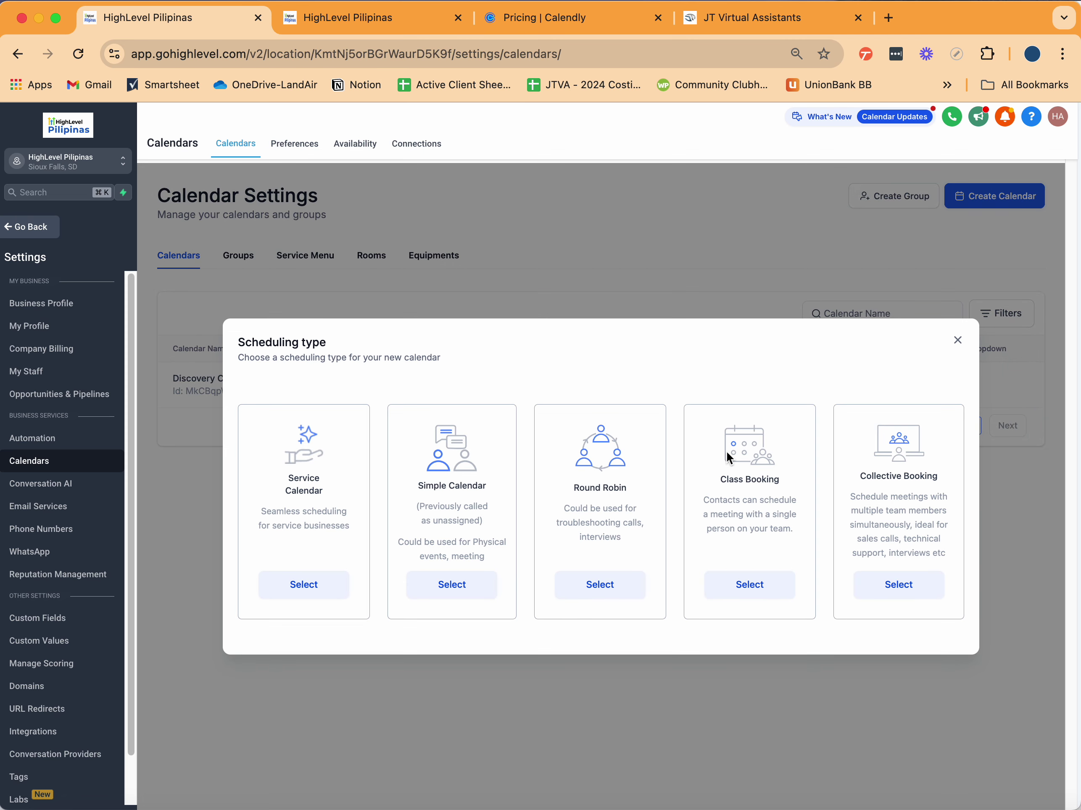
pyautogui.click(346, 599)
pyautogui.click(545, 435)
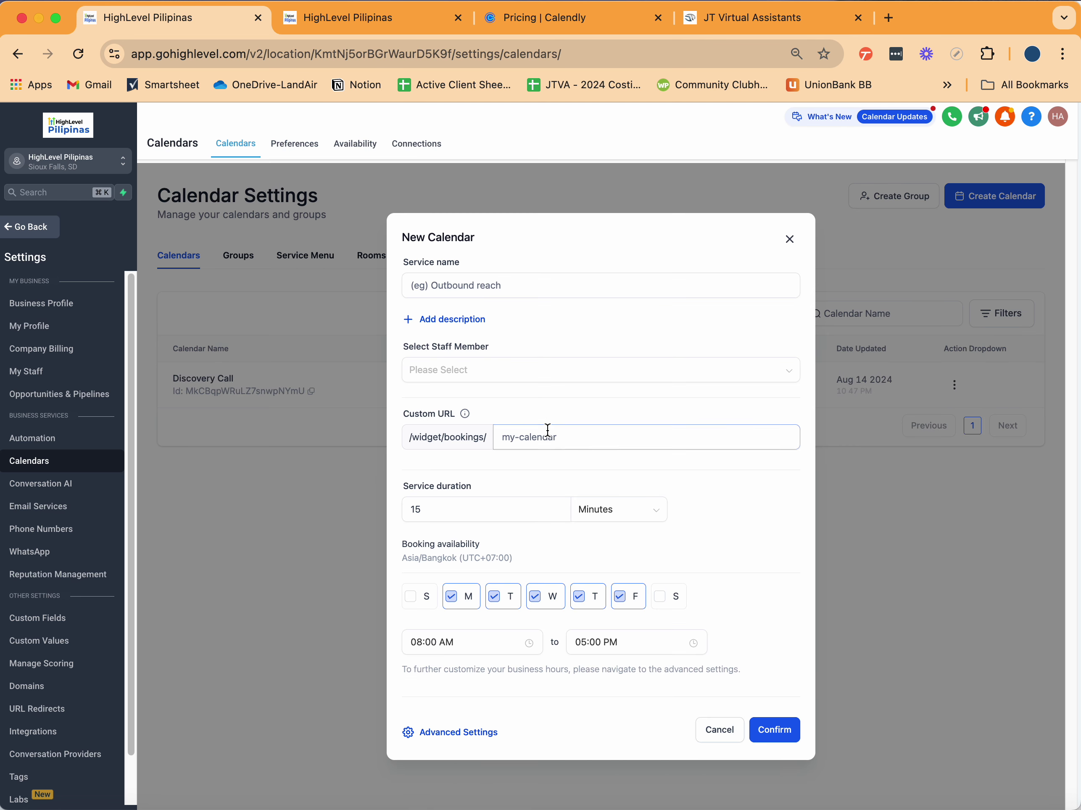
pyautogui.write('xxx')
pyautogui.press('BackSpace')
pyautogui.press('BackSpace')
pyautogui.press('BackSpace')
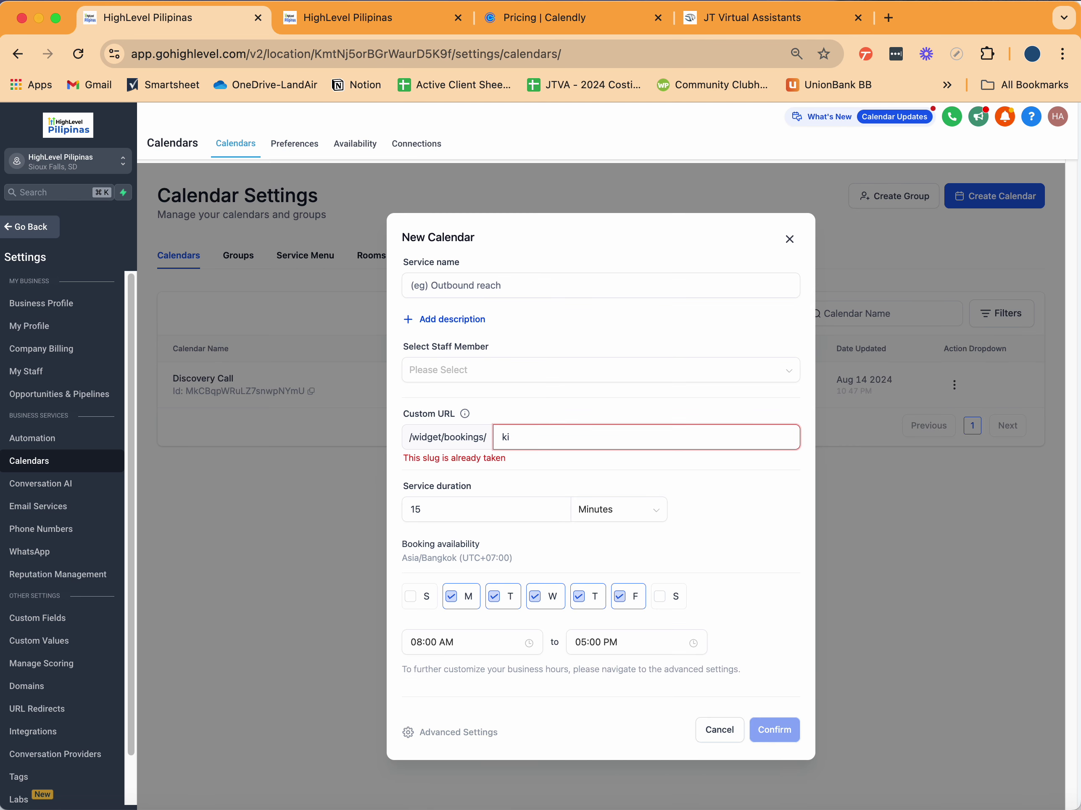
pyautogui.write('strateg')
pyautogui.press('BackSpace')
pyautogui.write('onboardingcall')
pyautogui.press('super+a')
pyautogui.press('super+c')
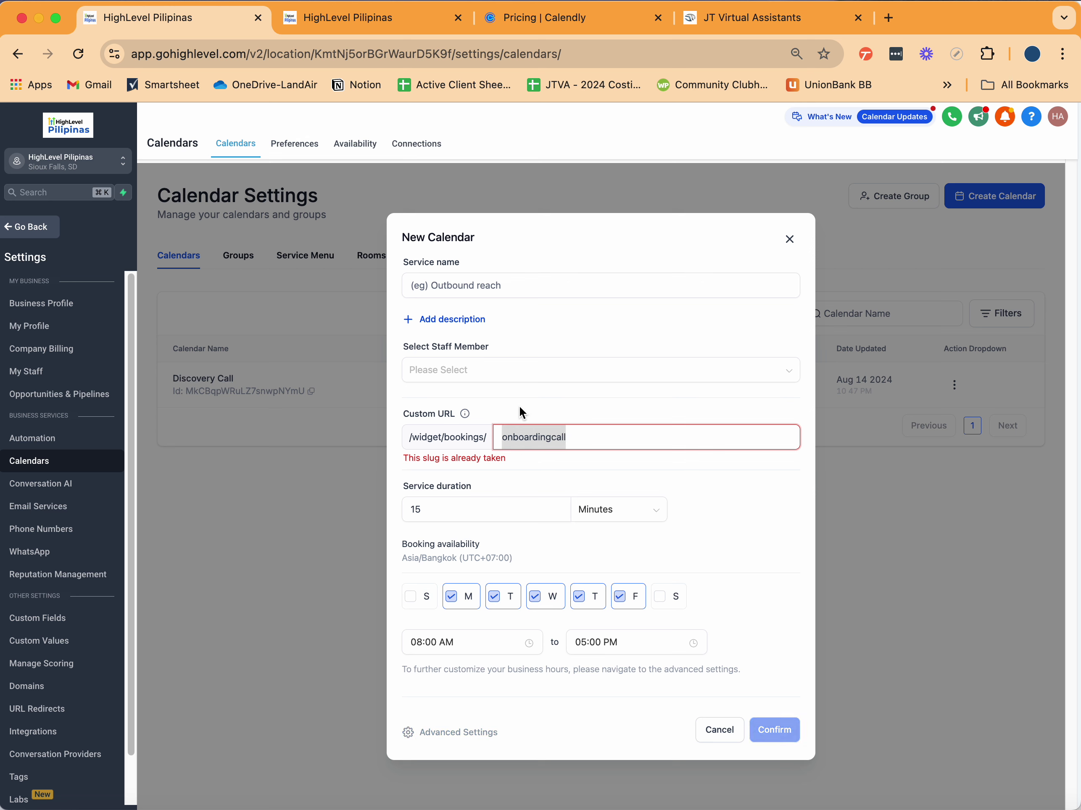
# Step: Name the new service onboardingcall and assign HighLevel Pilipina Admin as its staff member
pyautogui.click(463, 273)
pyautogui.press('super+v')
pyautogui.click(476, 369)
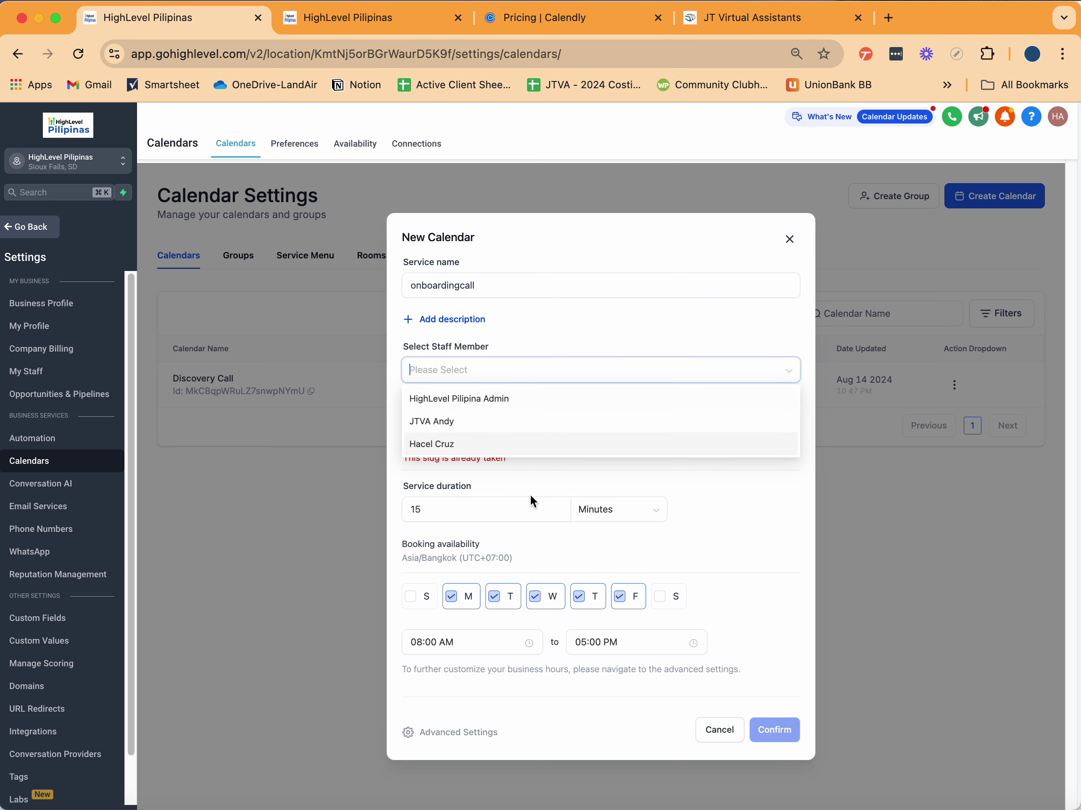
pyautogui.click(459, 399)
pyautogui.click(699, 508)
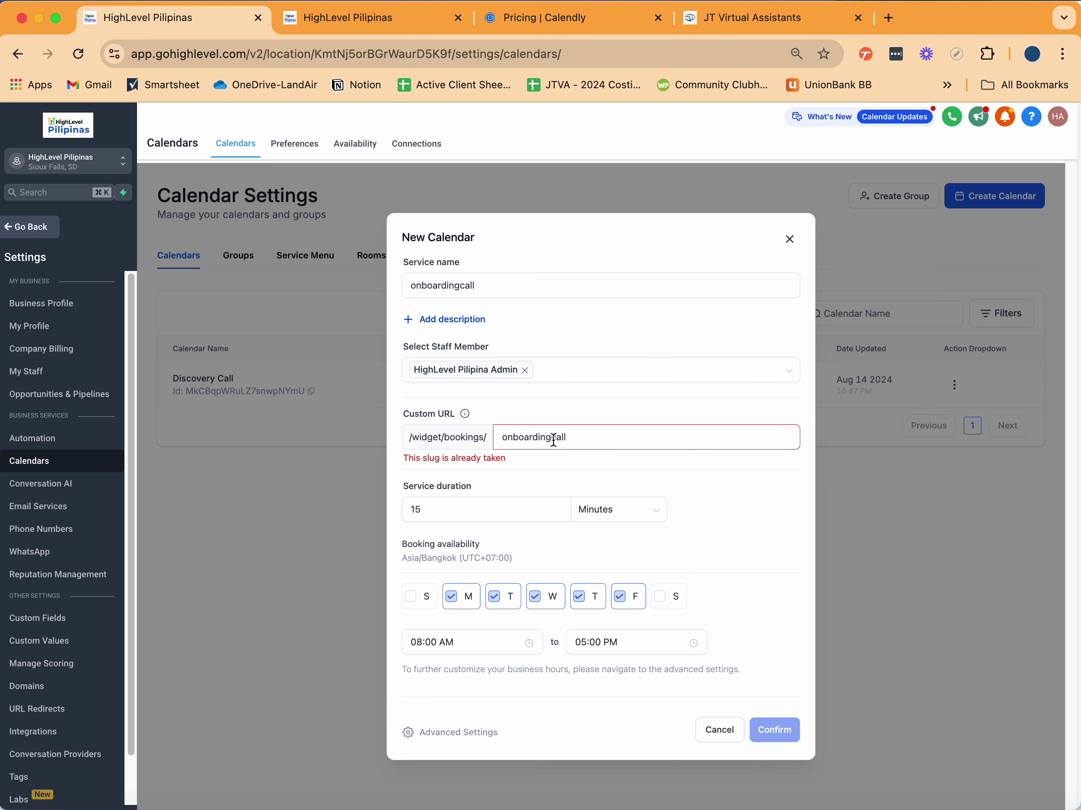
# Step: Extend the custom URL to onboardingcalljtva, create the calendar and dismiss the link and embed code dialog
pyautogui.click(587, 439)
pyautogui.write('jtva')
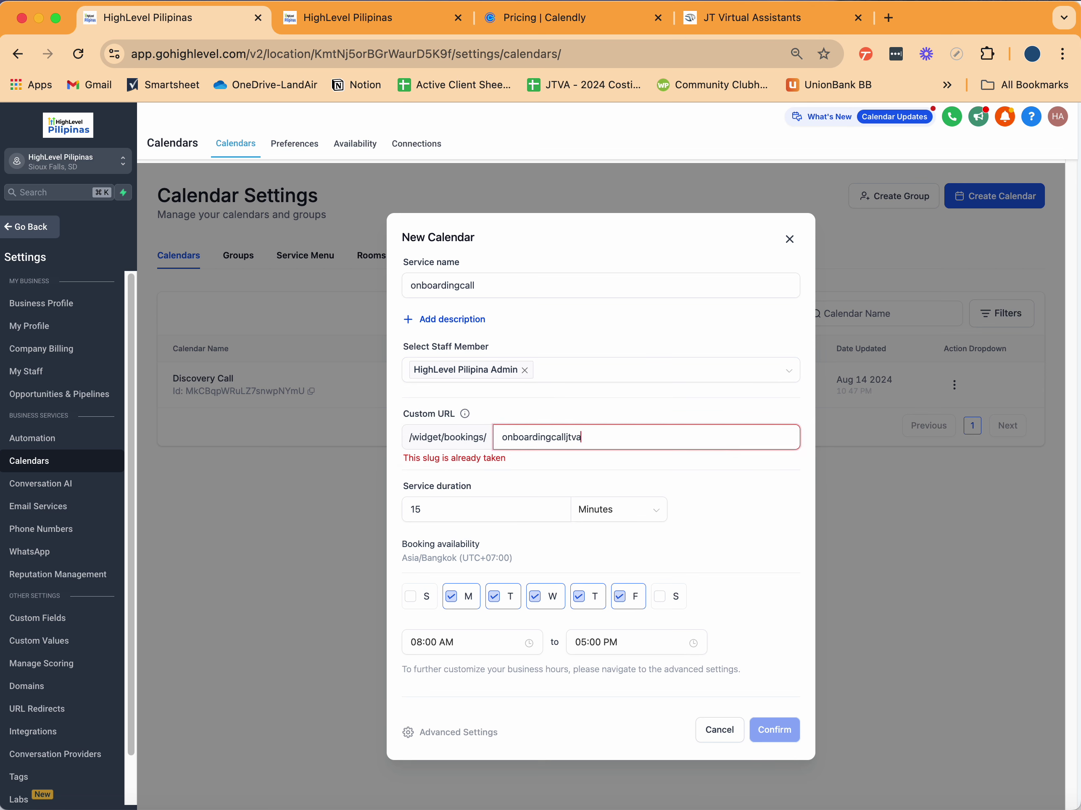
pyautogui.click(785, 731)
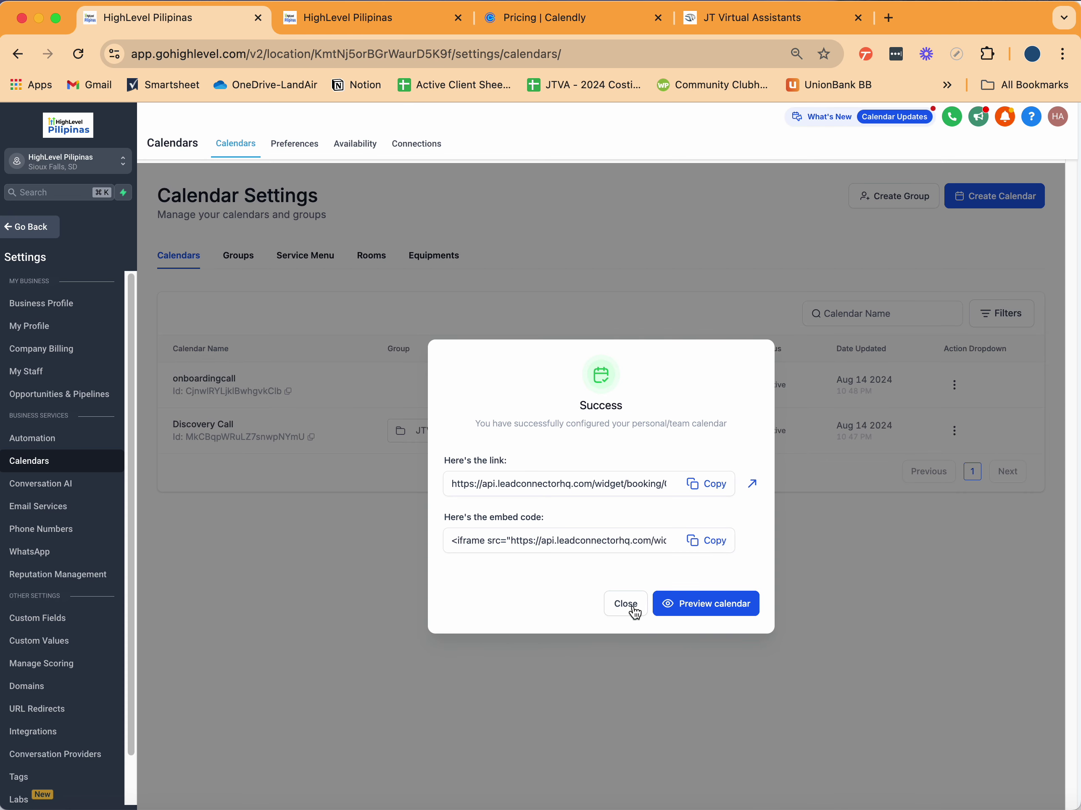
pyautogui.click(632, 607)
# Step: Move the onboardingcall calendar into the JTVA Calendar group, accepting the legacy link notice
pyautogui.click(954, 384)
pyautogui.click(942, 320)
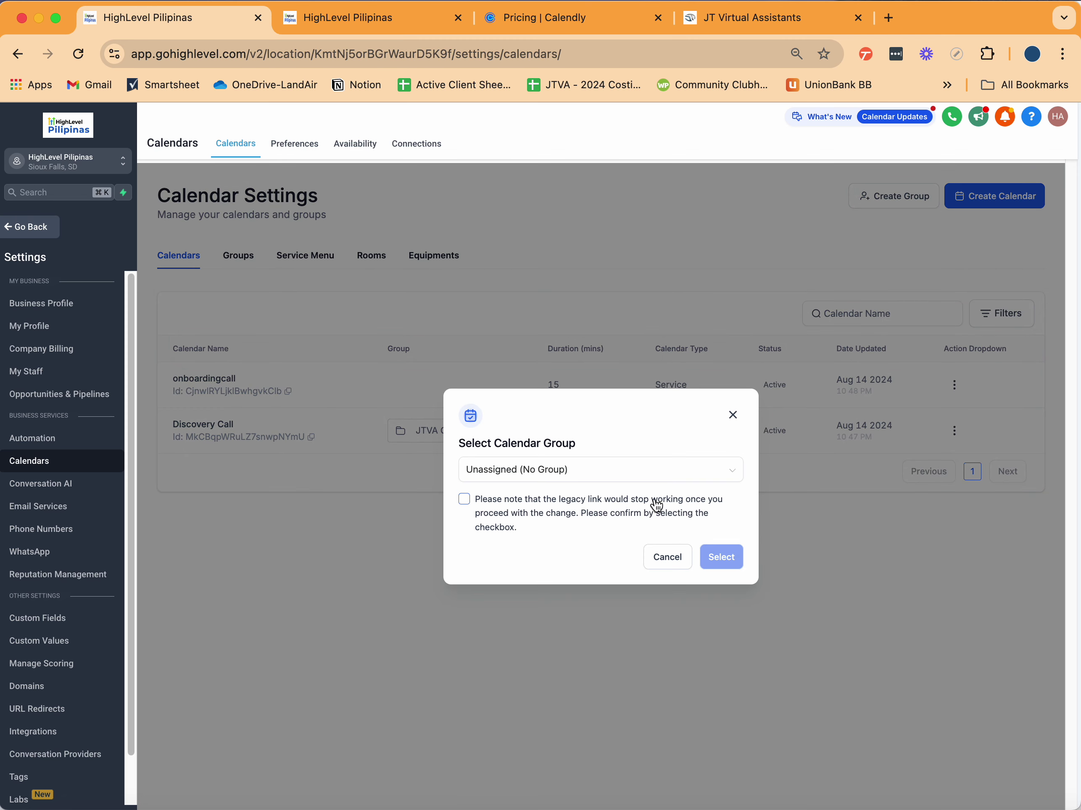
pyautogui.click(601, 471)
pyautogui.click(573, 518)
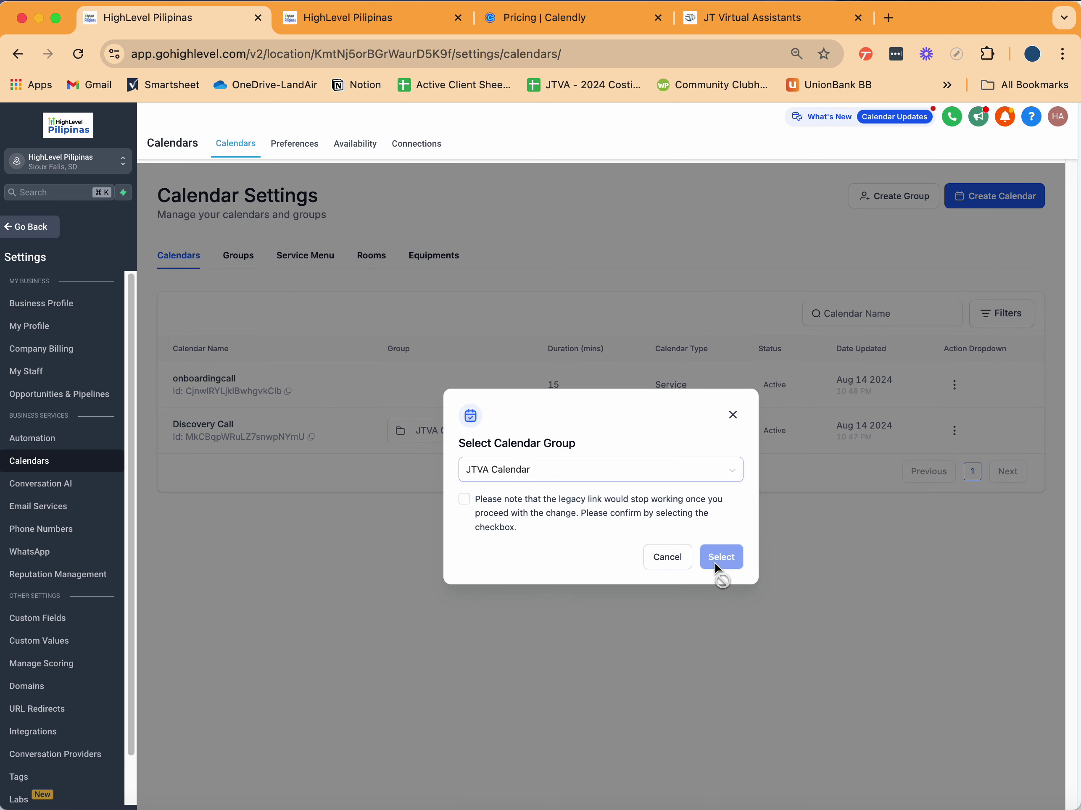
pyautogui.click(551, 518)
pyautogui.click(702, 564)
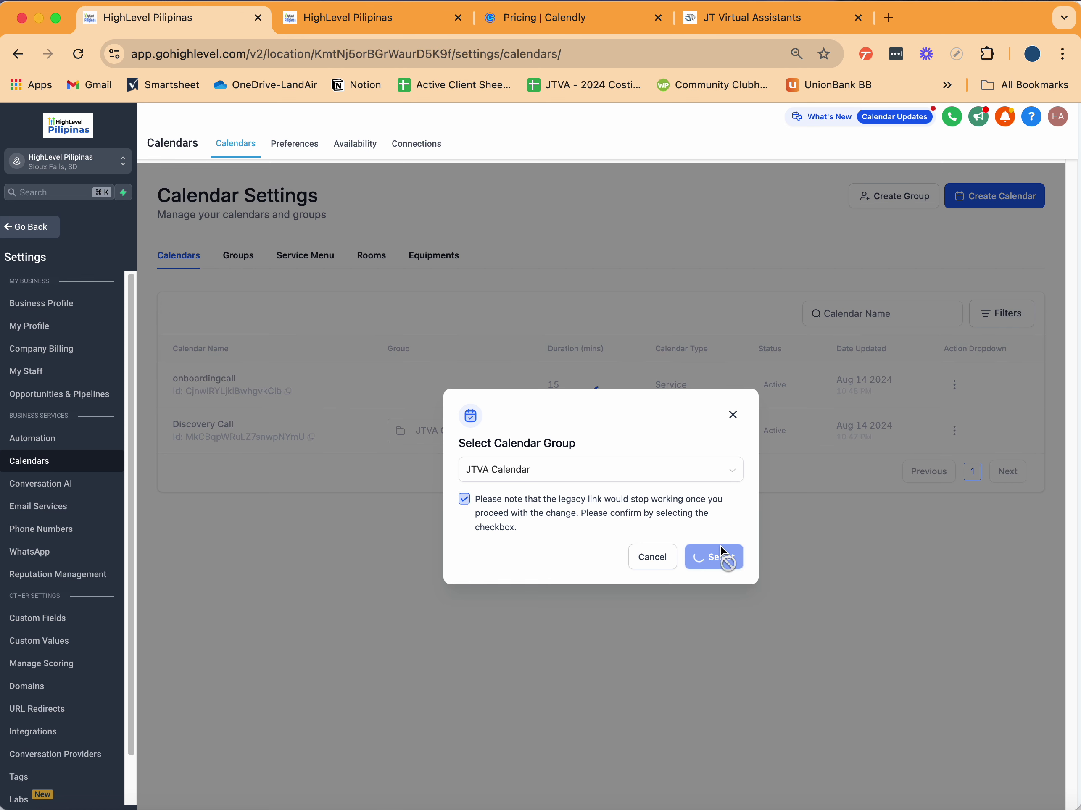
pyautogui.click(701, 552)
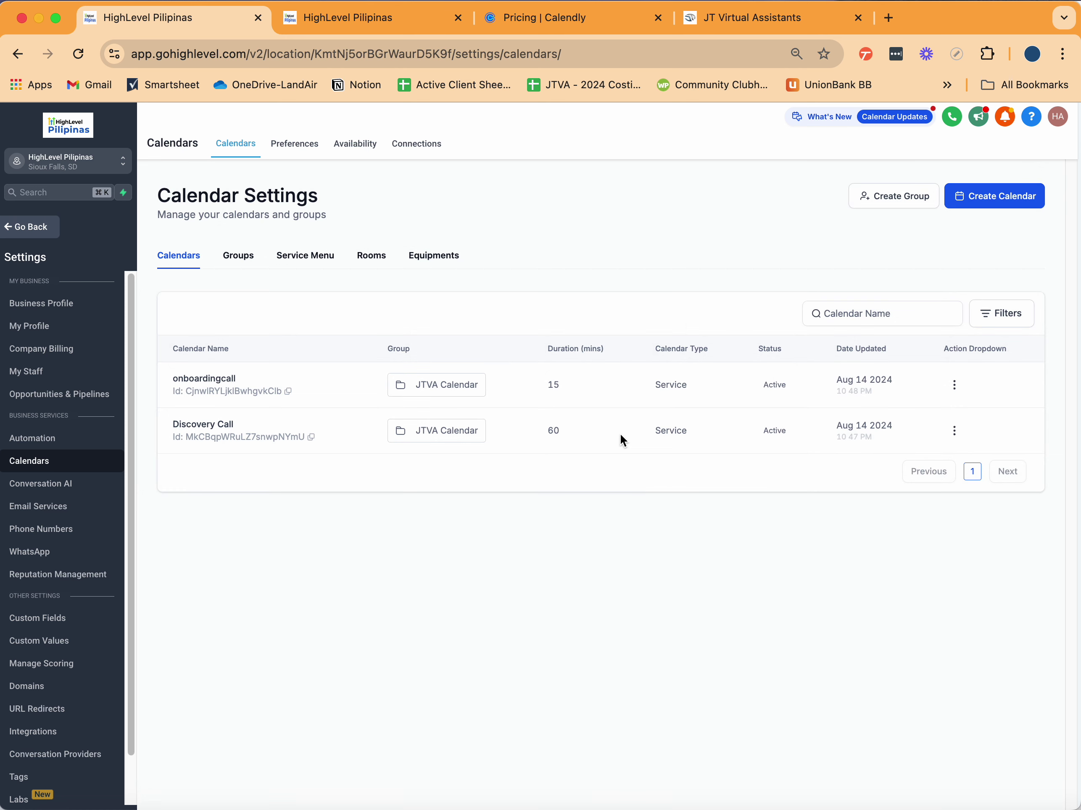
# Step: Copy the JTVA Calendar group's legacy scheduling link and open it in a new browser window, placed over the settings
pyautogui.click(240, 259)
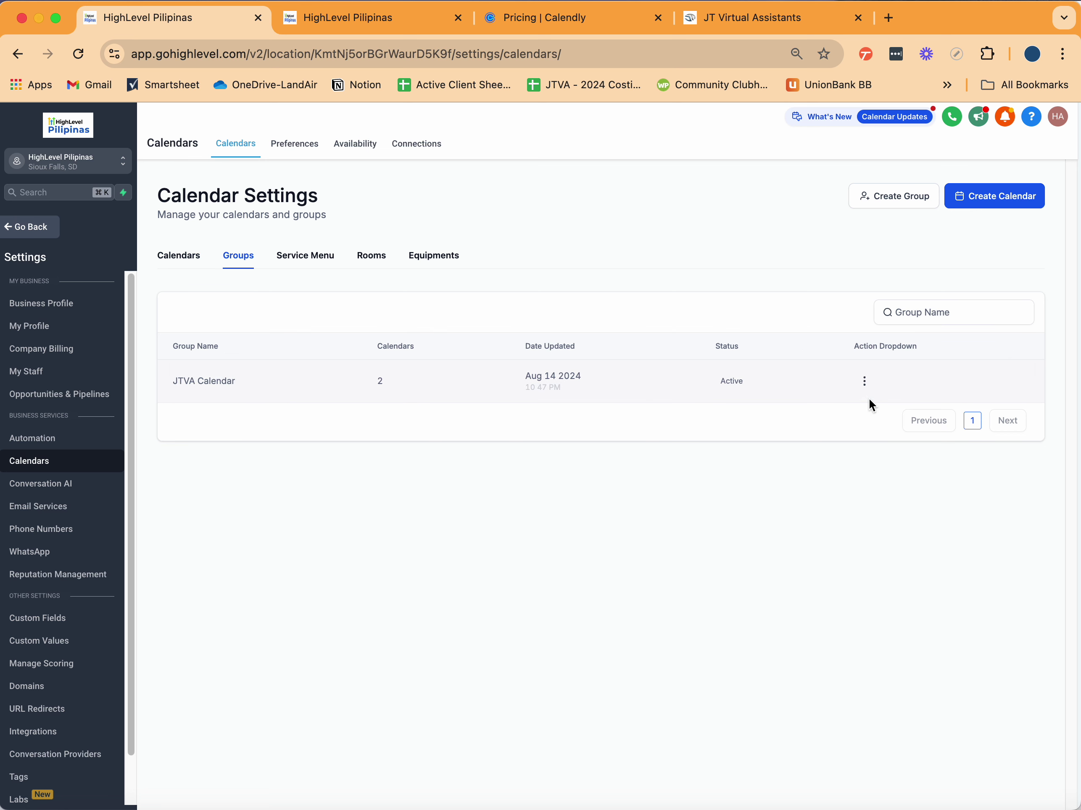
pyautogui.click(864, 382)
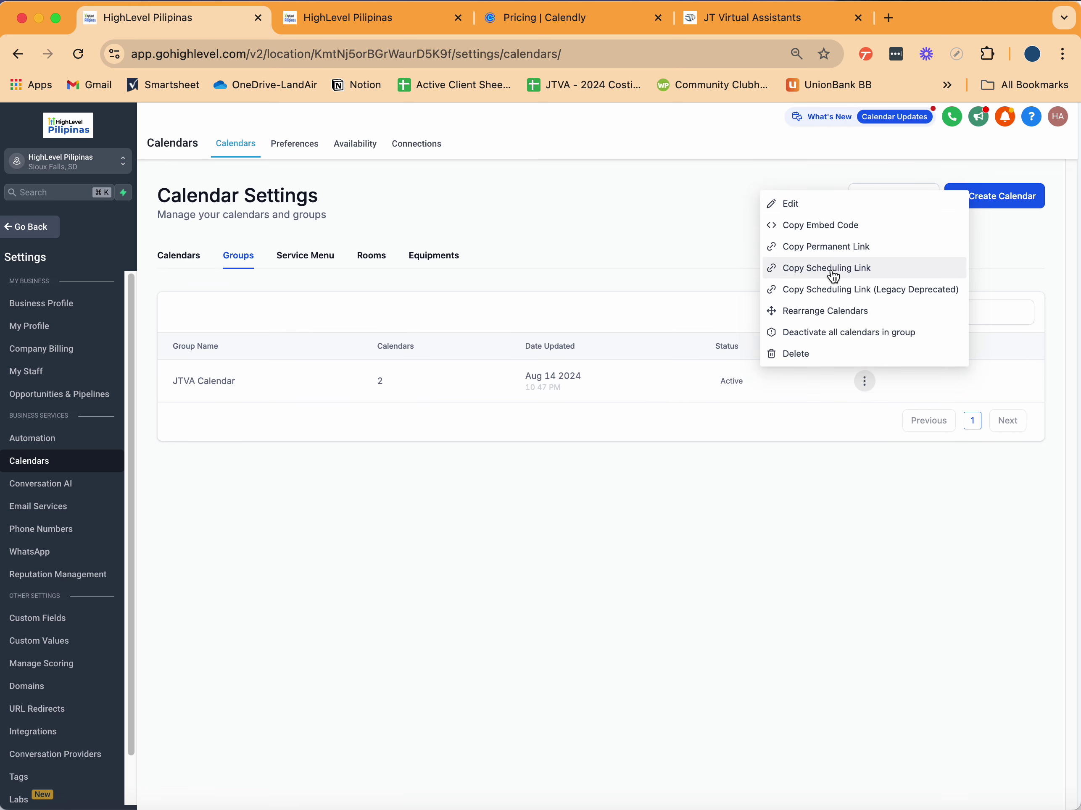
pyautogui.click(844, 290)
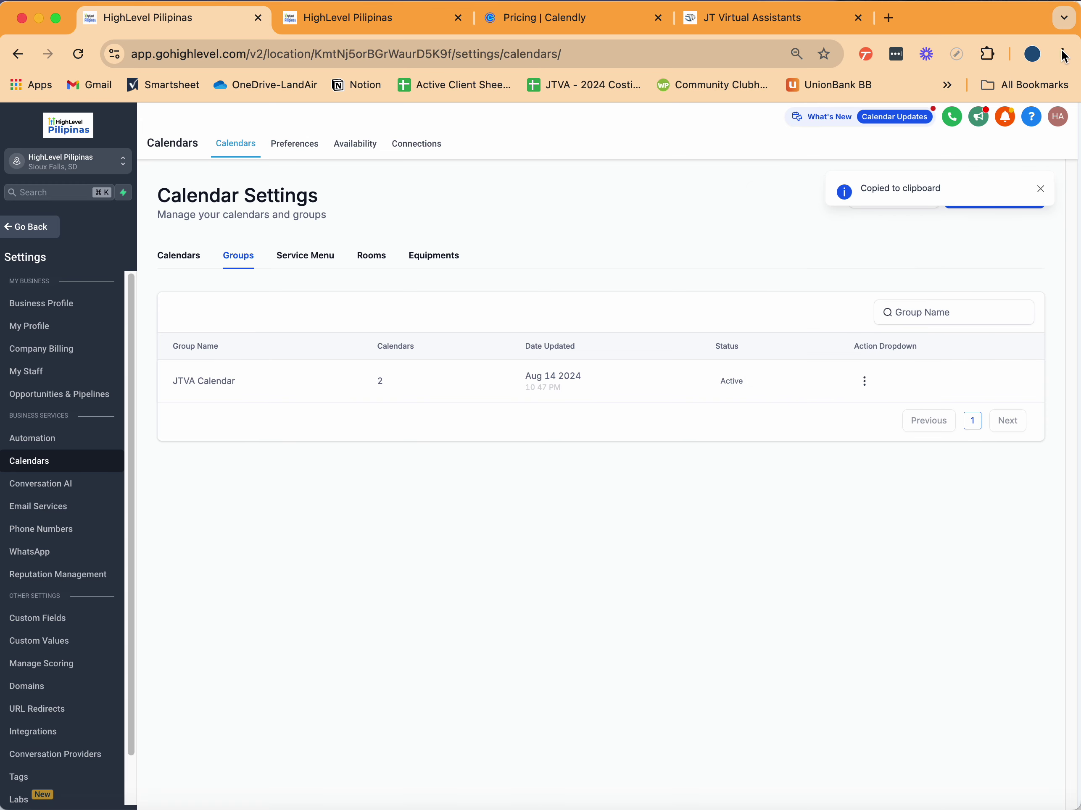
pyautogui.click(1062, 53)
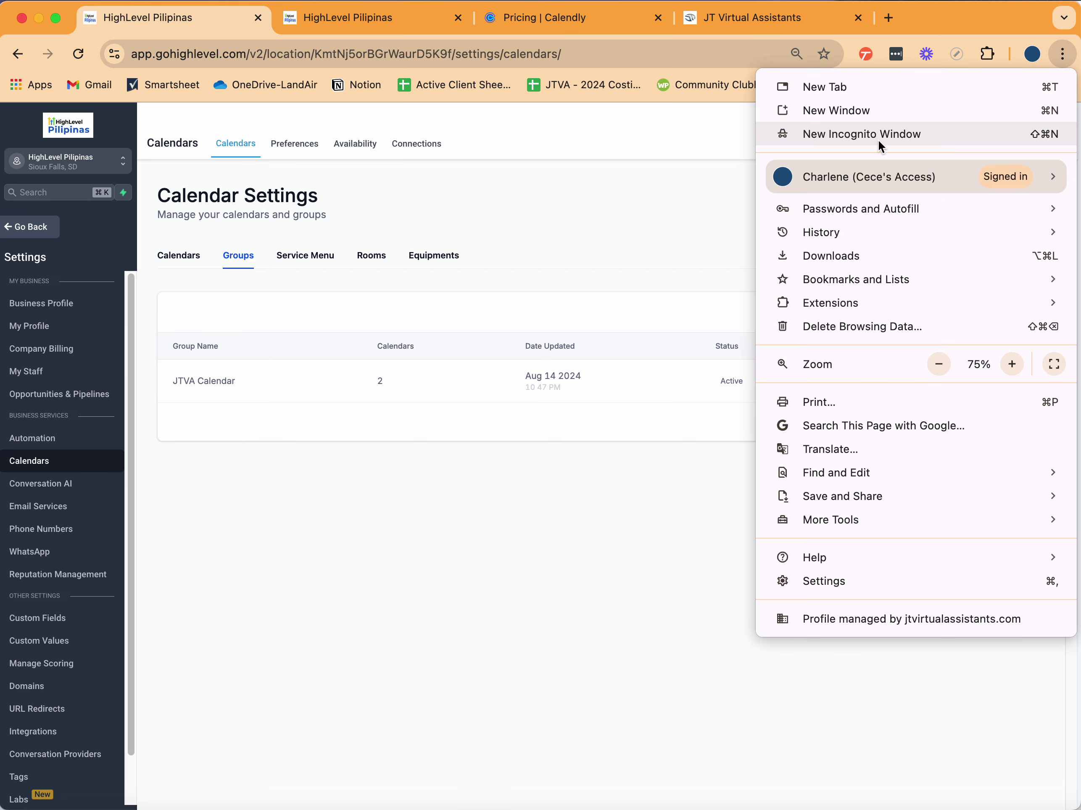
pyautogui.click(870, 115)
pyautogui.press('super+v')
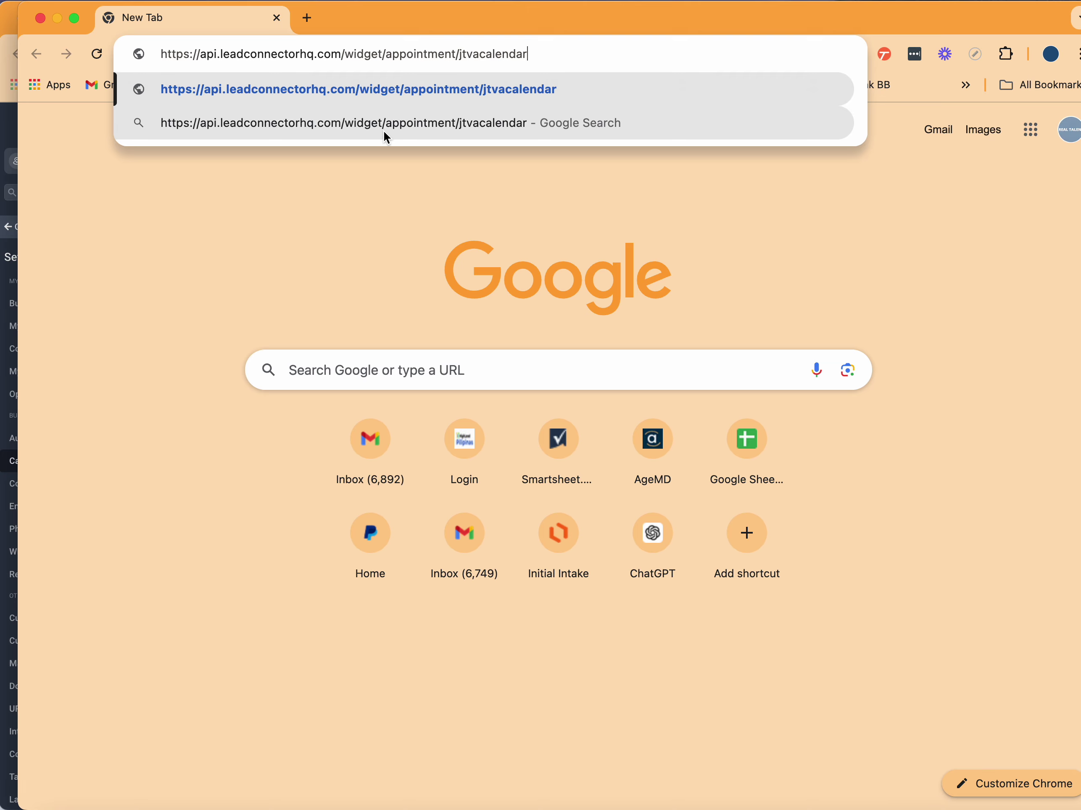
pyautogui.press('Return')
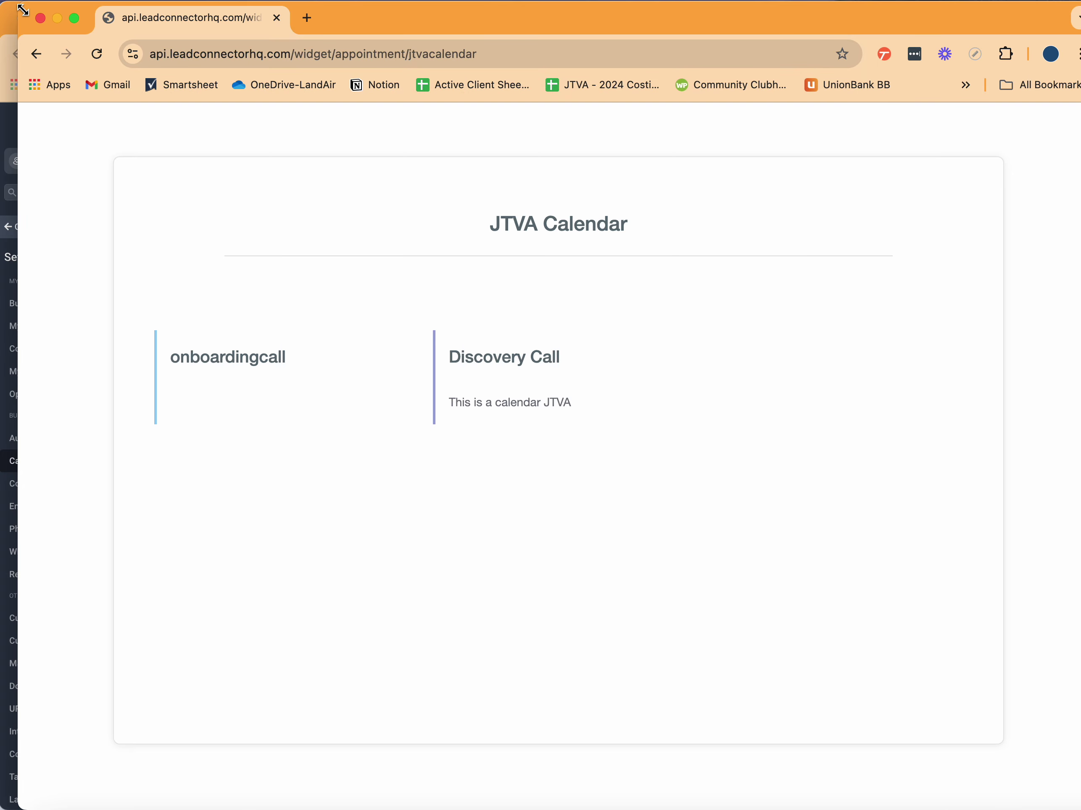
pyautogui.moveTo(18, 2); pyautogui.dragTo(271, 130)
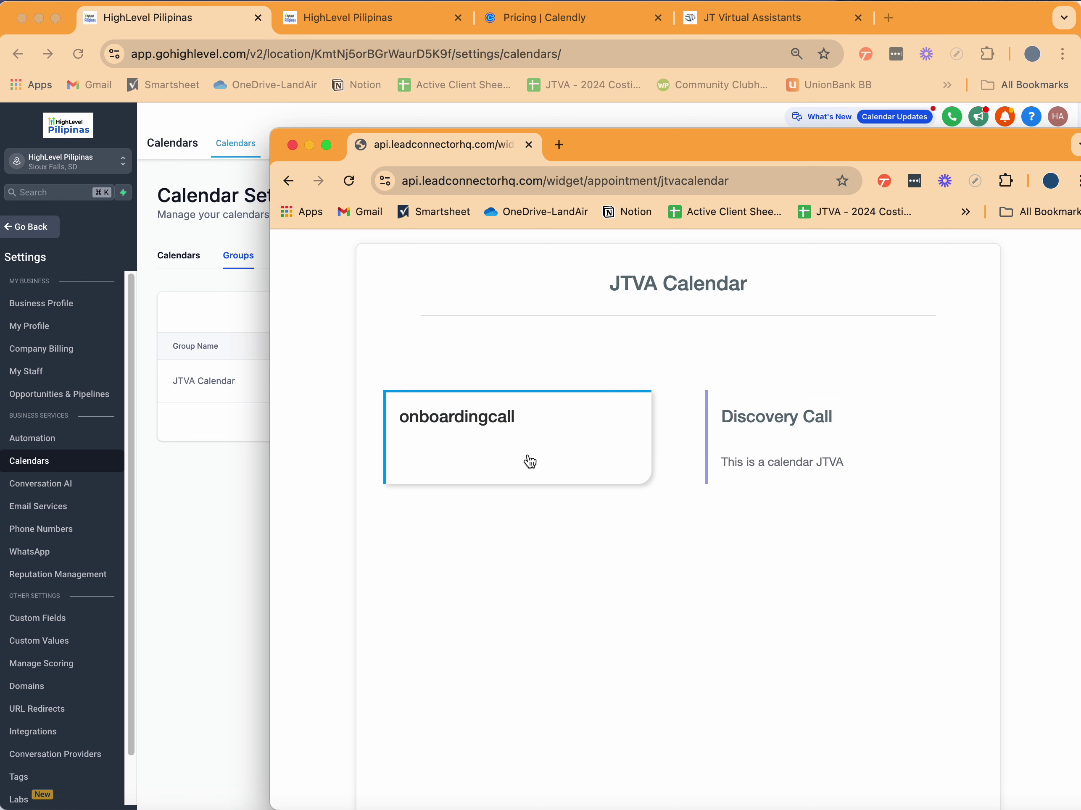
pyautogui.moveTo(730, 158); pyautogui.dragTo(673, 90)
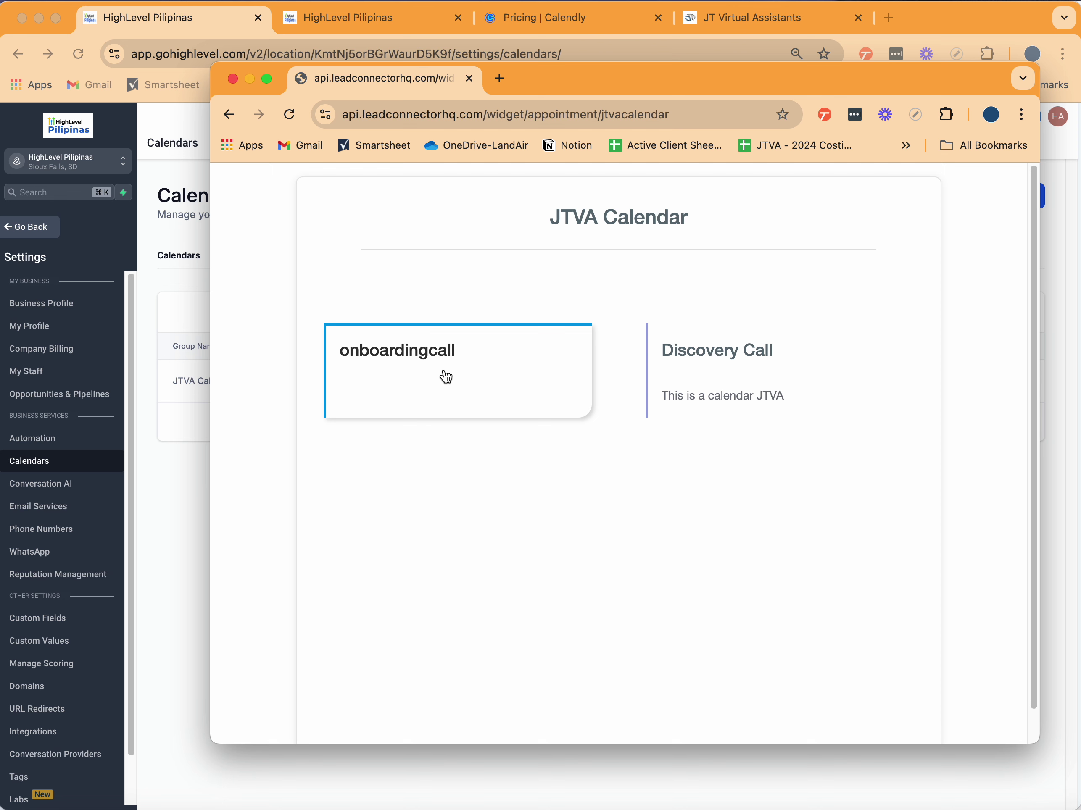
# Step: Preview the onboardingcall booking flow by choosing the 09:00 PM slot on August 14 and reviewing the contact details form
pyautogui.click(480, 395)
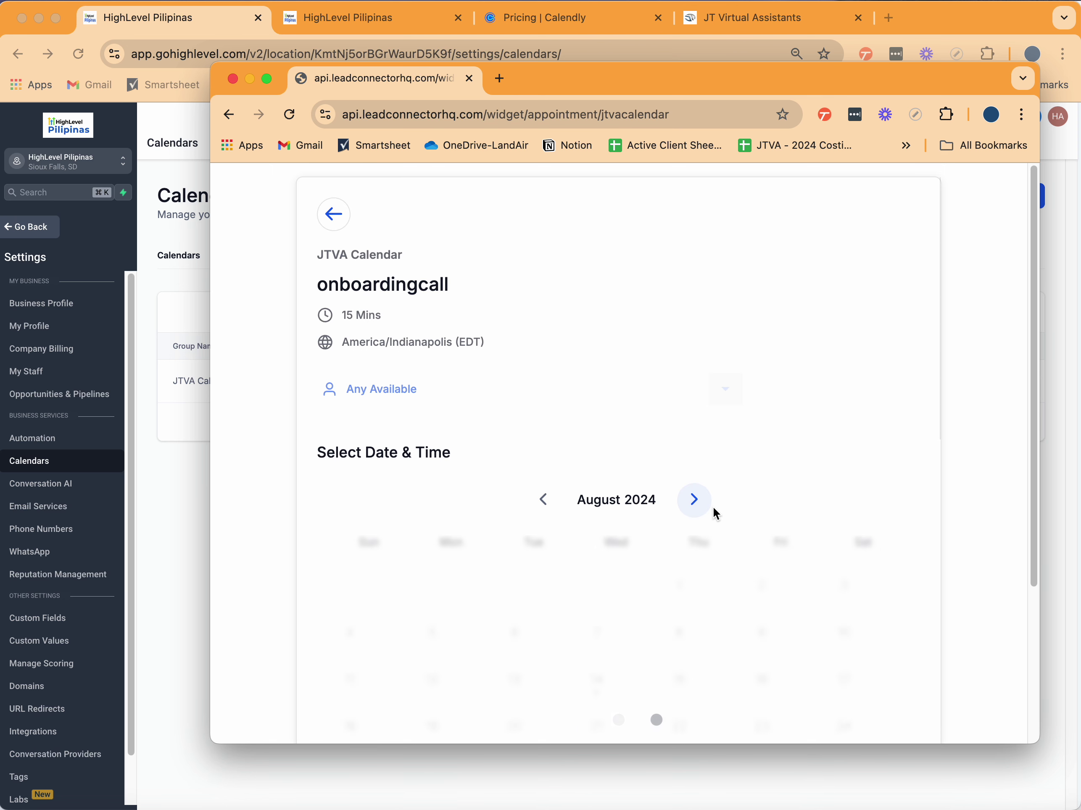
pyautogui.scroll(-4, 668, 432)
pyautogui.scroll(5, 670, 420)
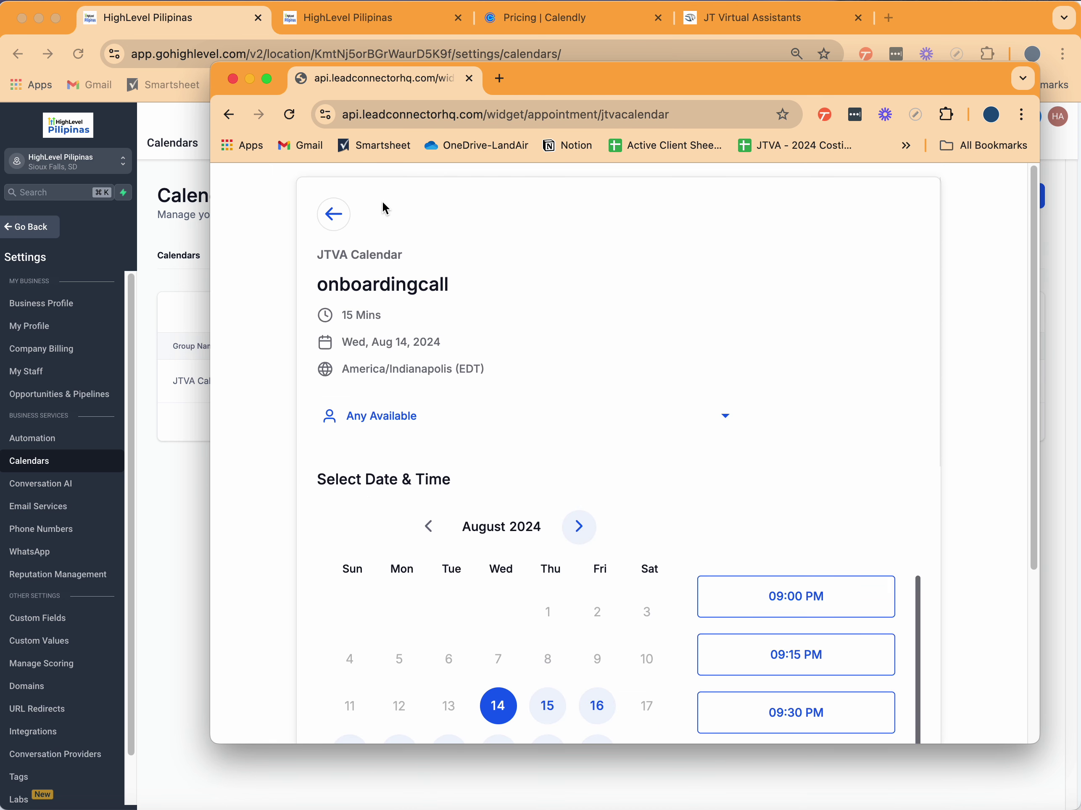
pyautogui.scroll(-5, 931, 391)
pyautogui.click(774, 370)
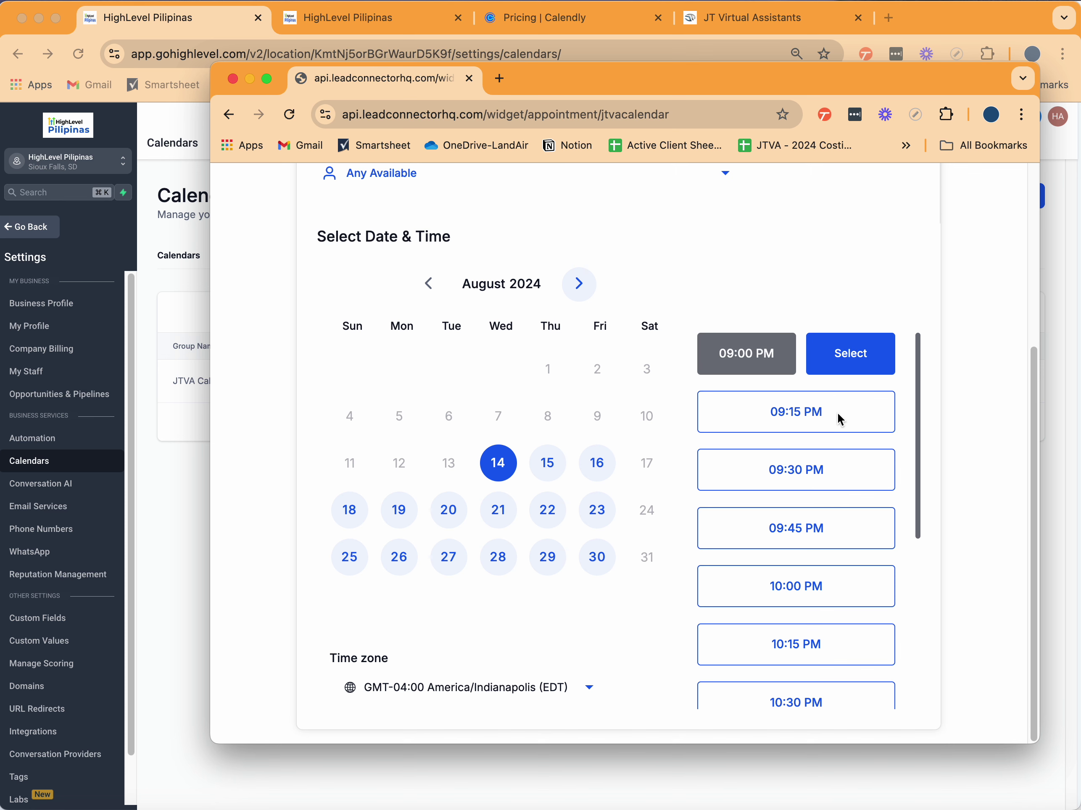
pyautogui.click(852, 352)
pyautogui.click(482, 528)
pyautogui.scroll(-2, 664, 529)
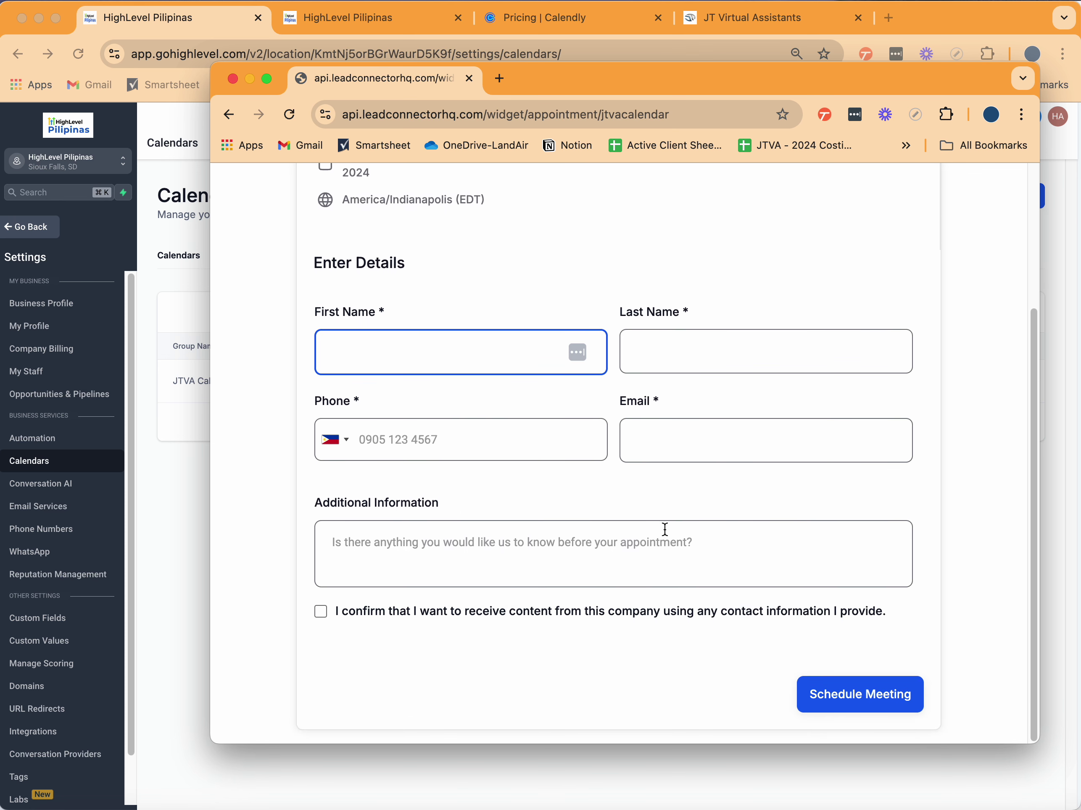
pyautogui.scroll(3, 914, 550)
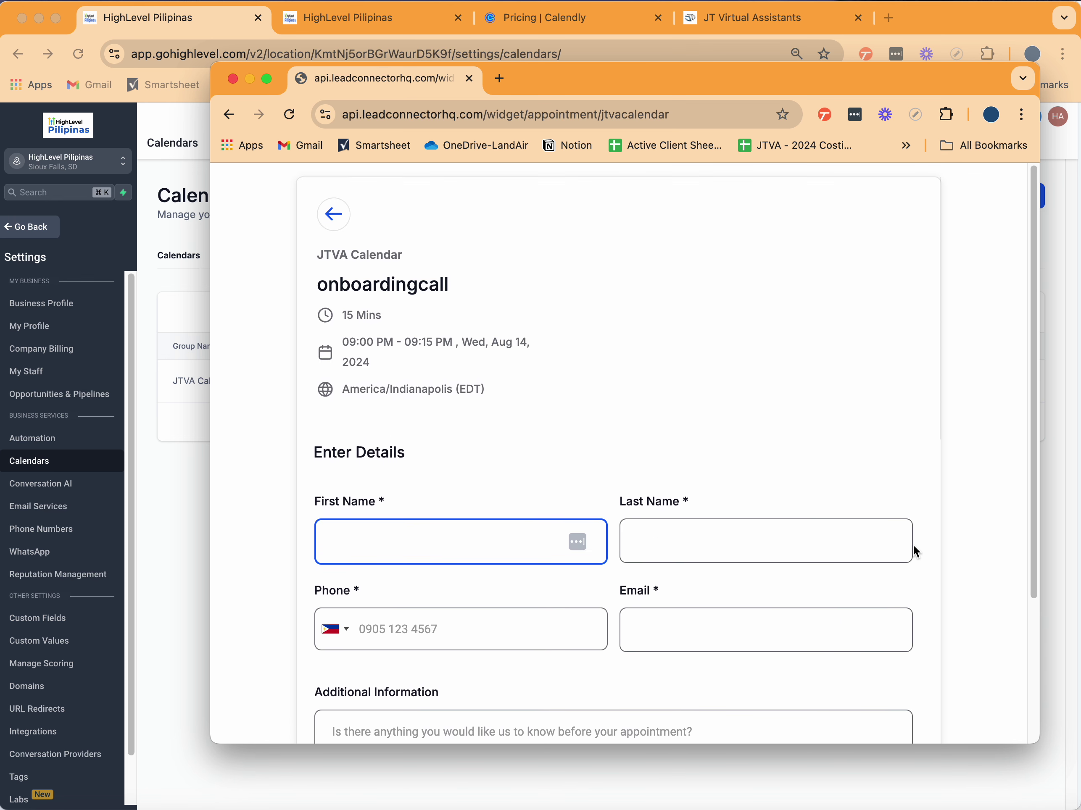
# Step: Return to the group page, review the Discovery Call booking page and close the preview window
pyautogui.click(334, 214)
pyautogui.click(333, 214)
pyautogui.click(746, 390)
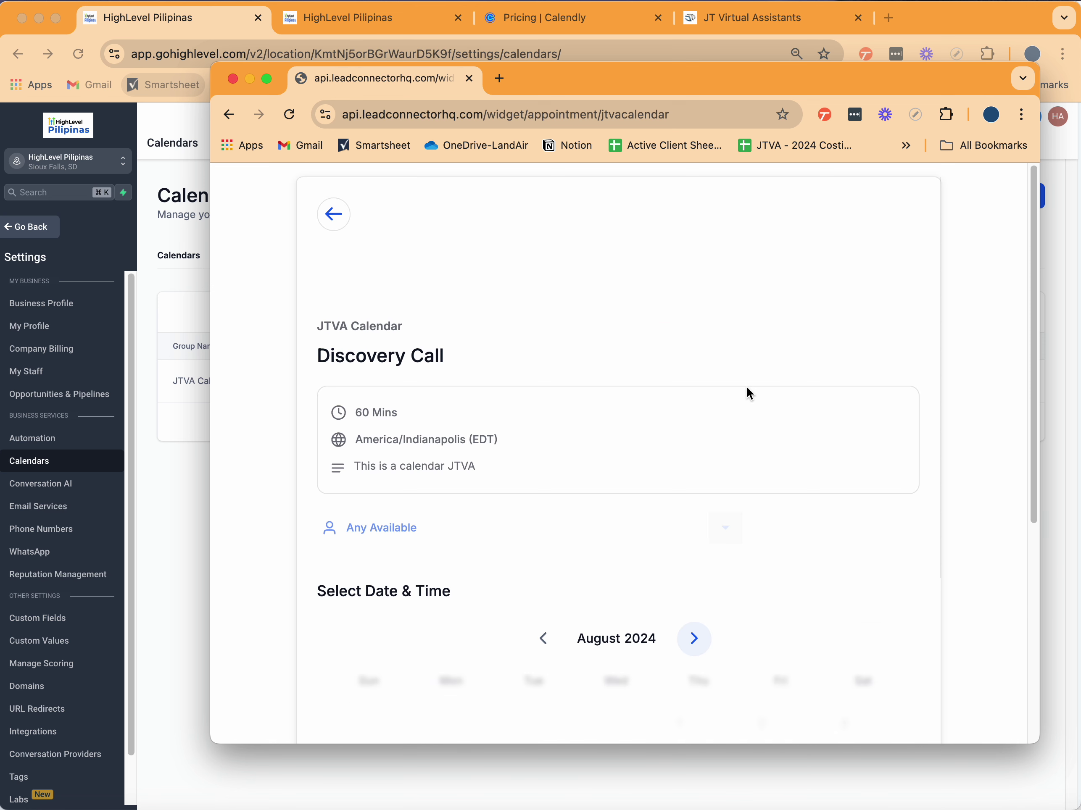
pyautogui.scroll(-5, 764, 448)
pyautogui.scroll(5, 530, 277)
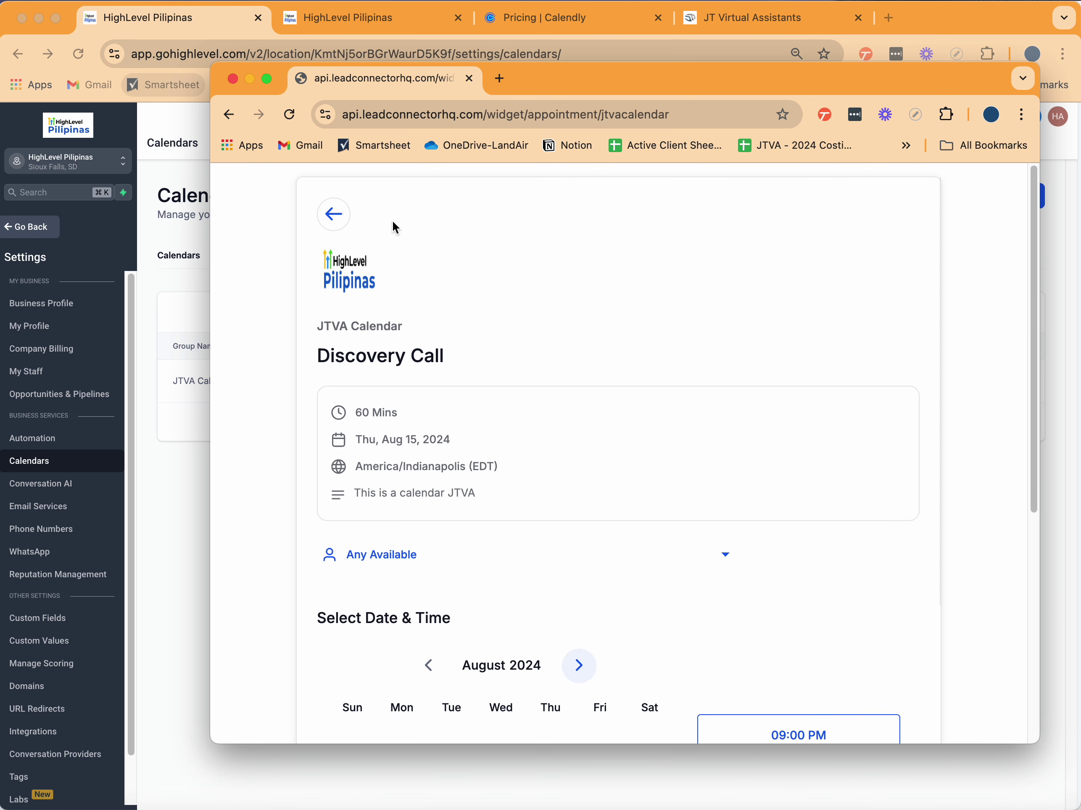
pyautogui.click(233, 79)
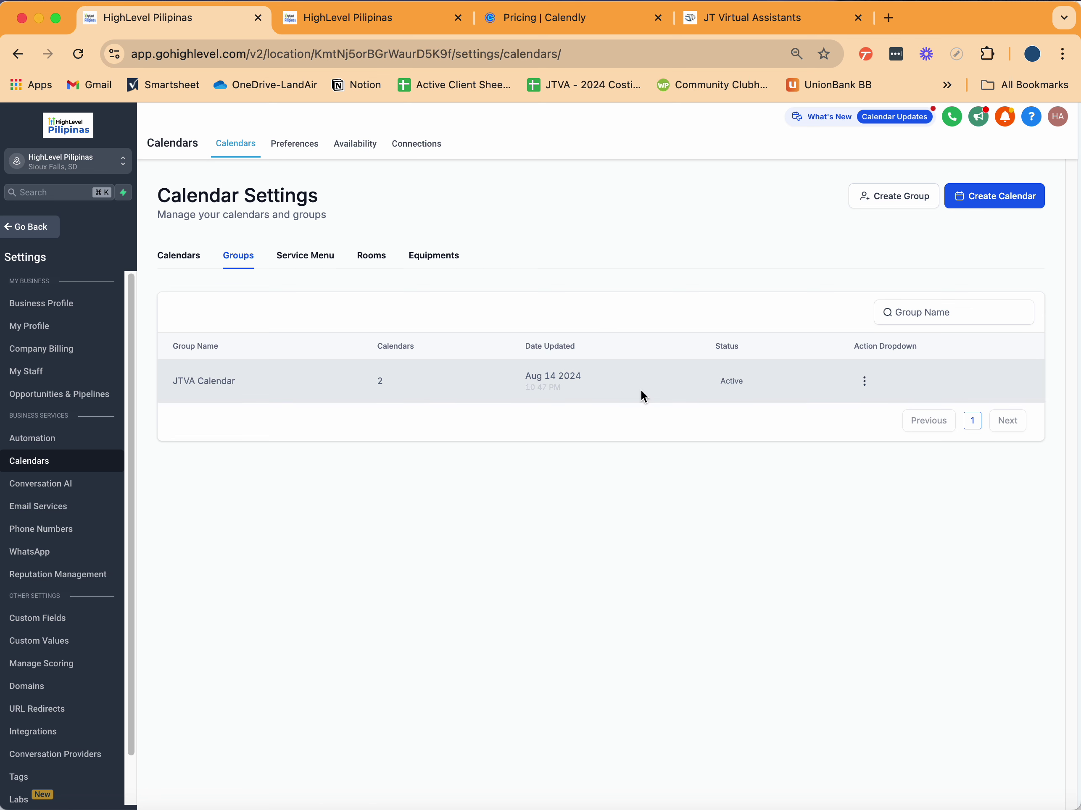
# Step: Leave the calendar settings and view the availability page of the JT Virtual Assistants scheduler on Dubsado
pyautogui.click(32, 228)
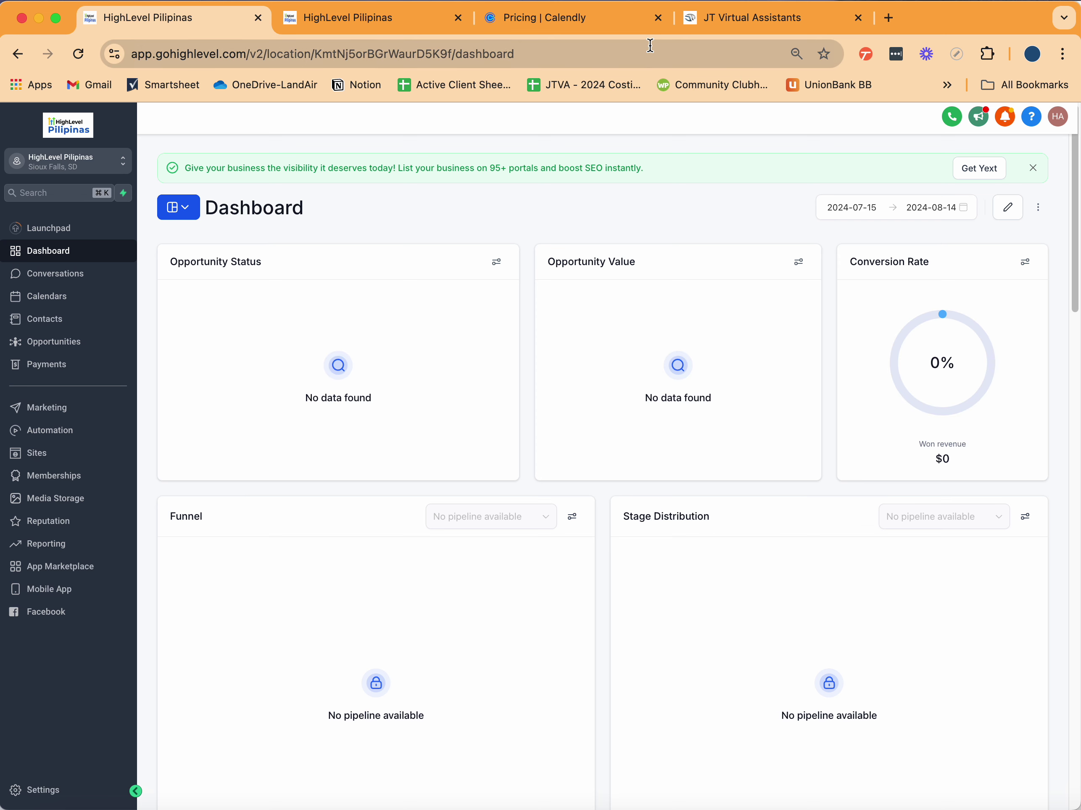
pyautogui.click(785, 17)
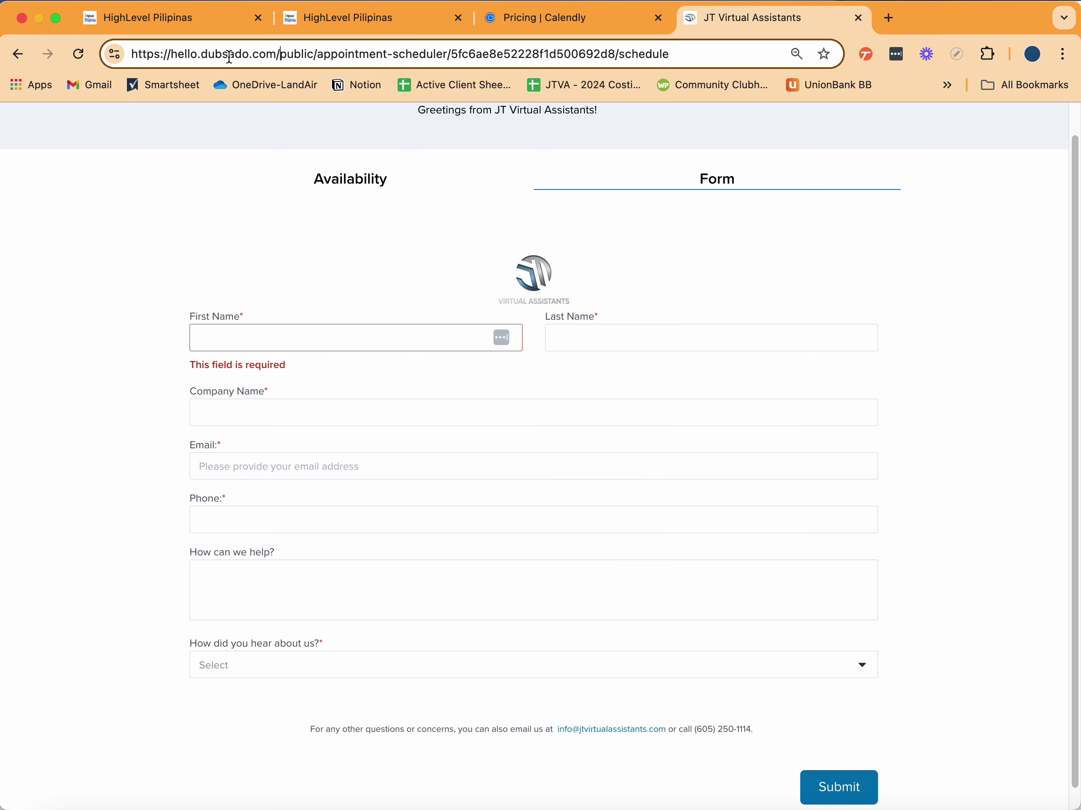
pyautogui.click(371, 182)
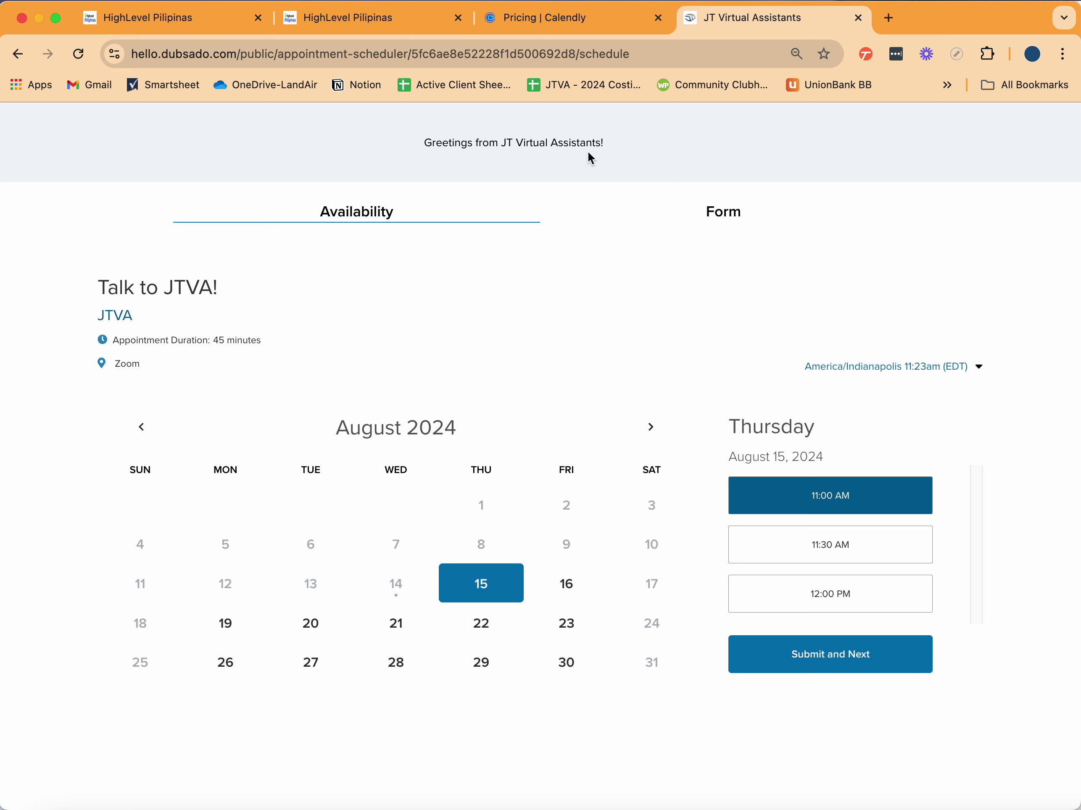